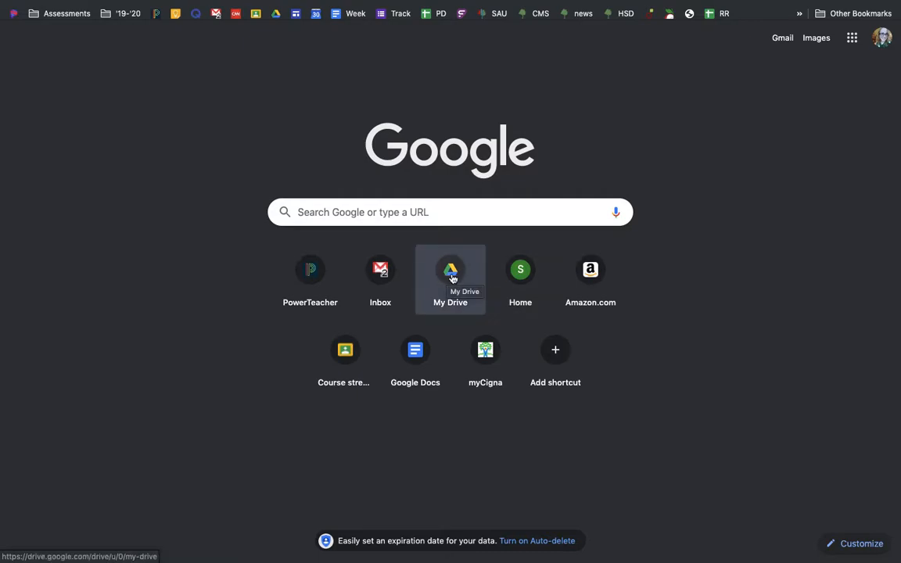
Step: Open My Drive in Google Drive, view the list of available Google apps and close it
left_click(451, 276)
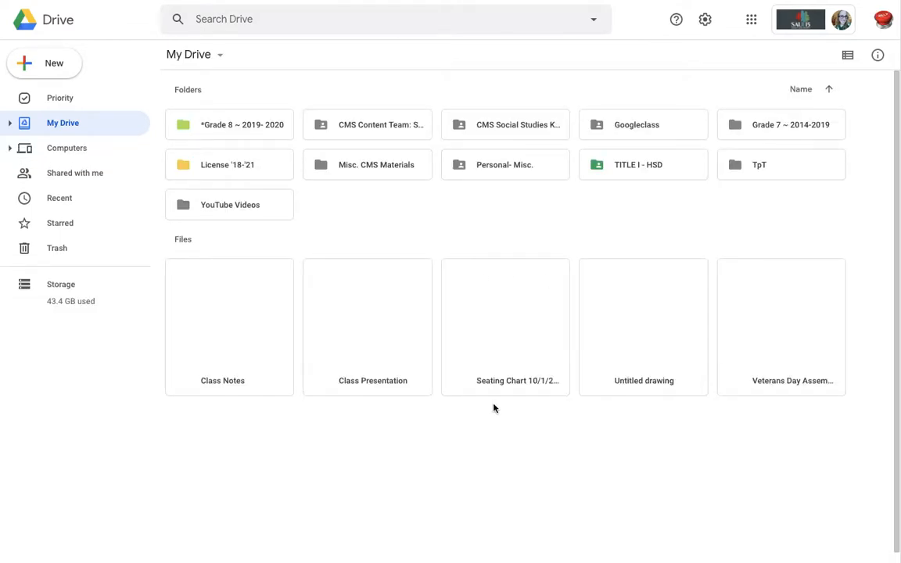
left_click(754, 20)
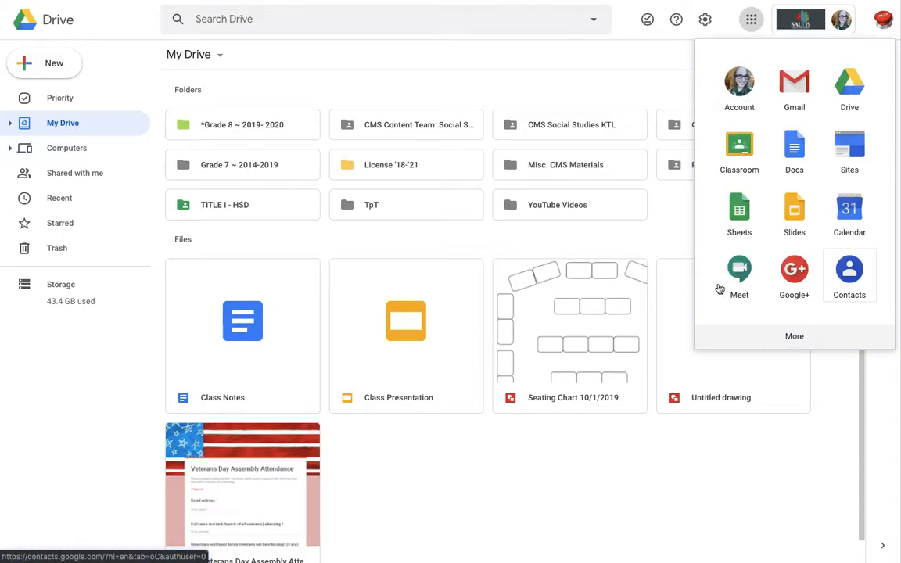
left_click(590, 102)
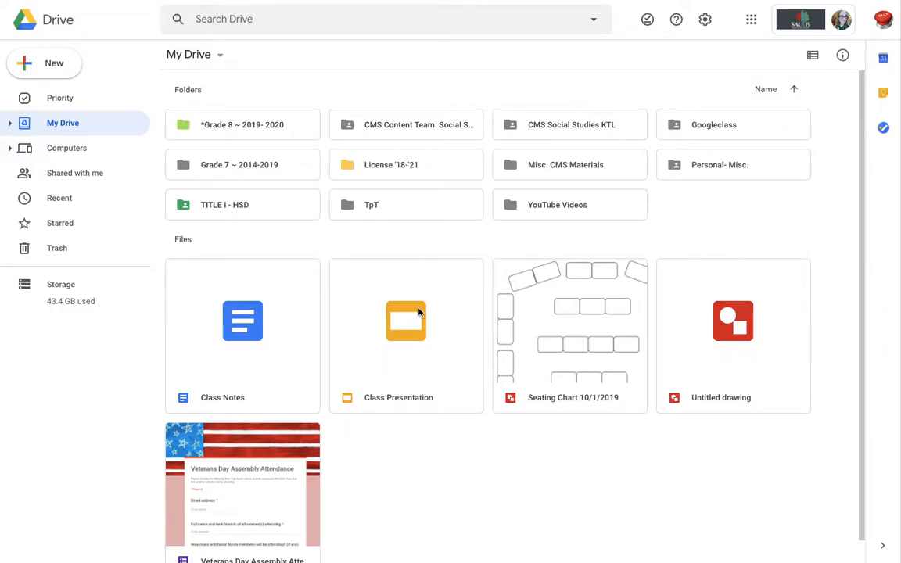
Step: Select all the folders in My Drive, clear the selection, and do the same with all the files
left_click_drag(753, 212, 200, 110)
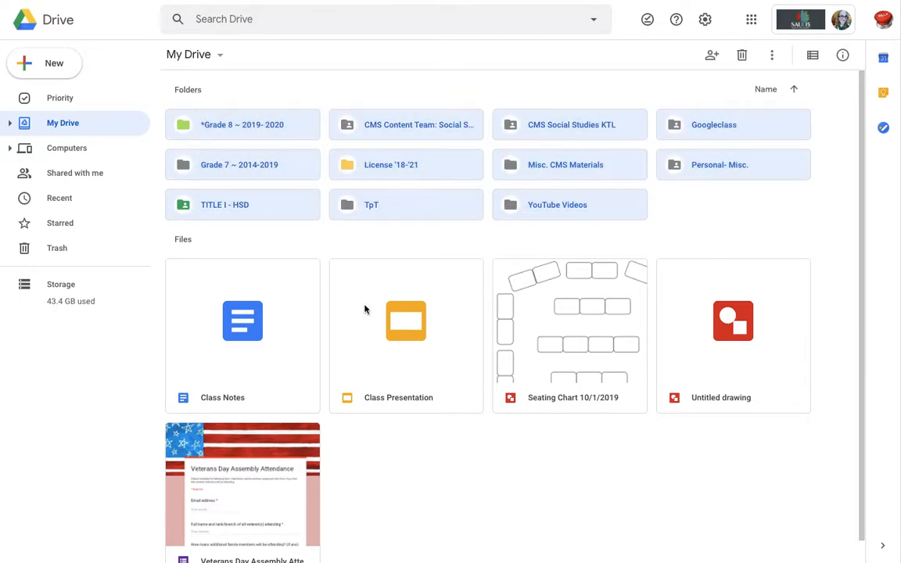
left_click(696, 457)
left_click_drag(525, 397, 215, 322)
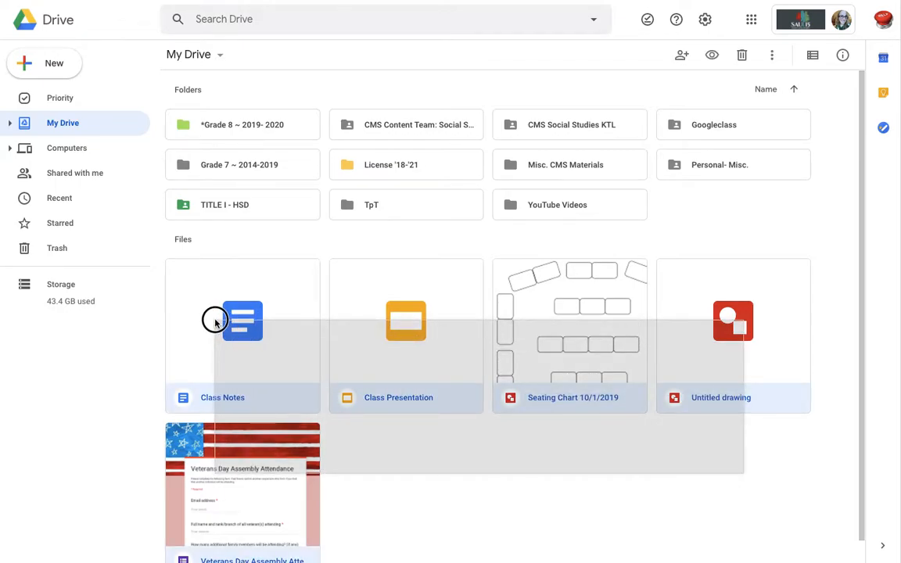
left_click_drag(215, 322, 215, 322)
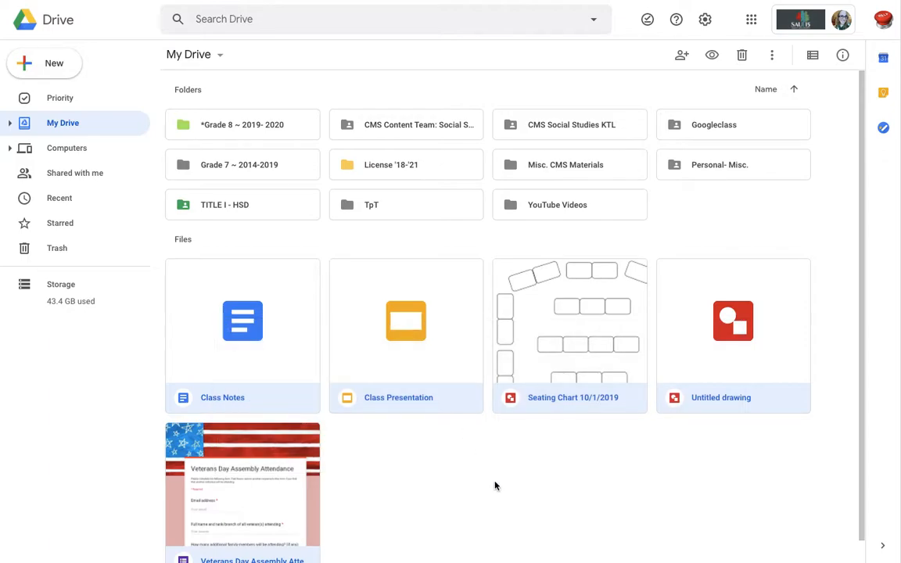
left_click(548, 466)
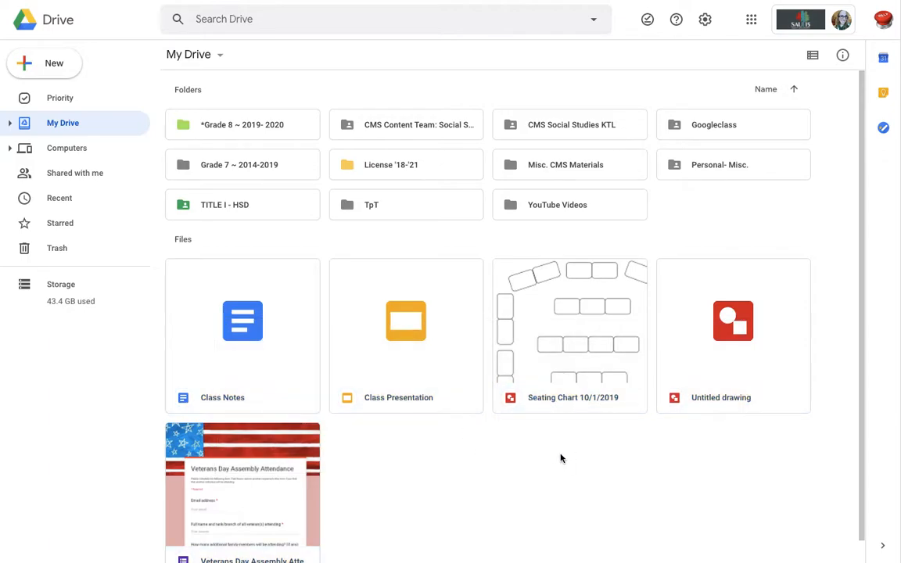
Step: Try the list layout and the reversed name order for My Drive, restoring the grid layout and ascending order
left_click(814, 58)
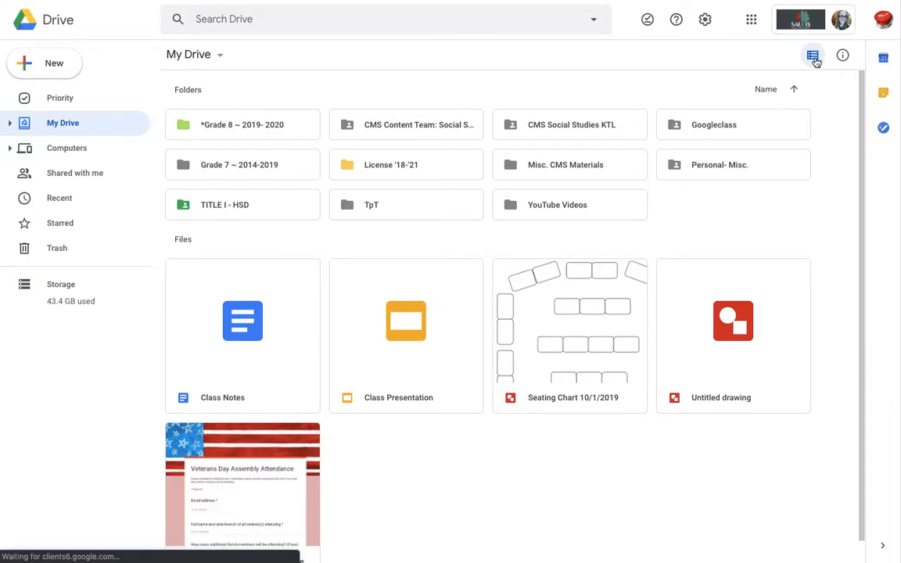
left_click(814, 57)
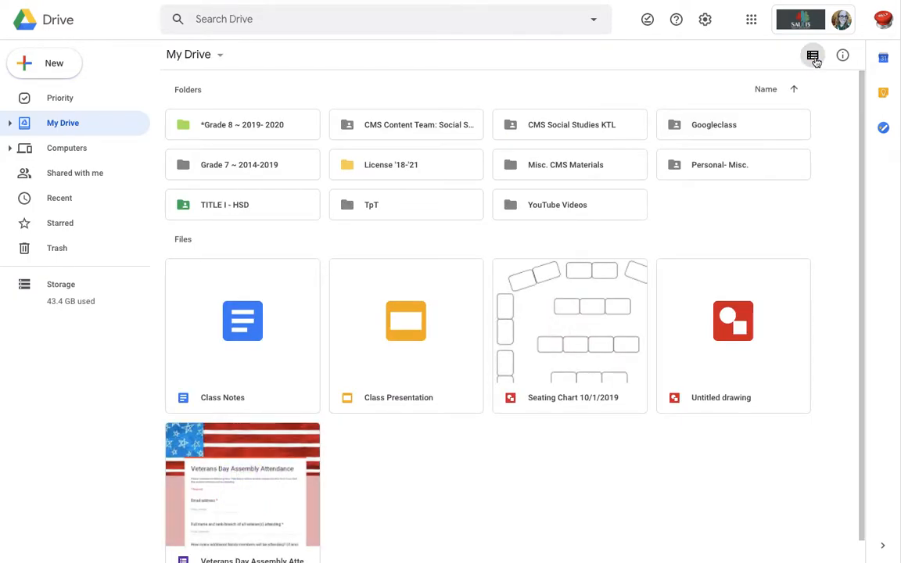
left_click(794, 91)
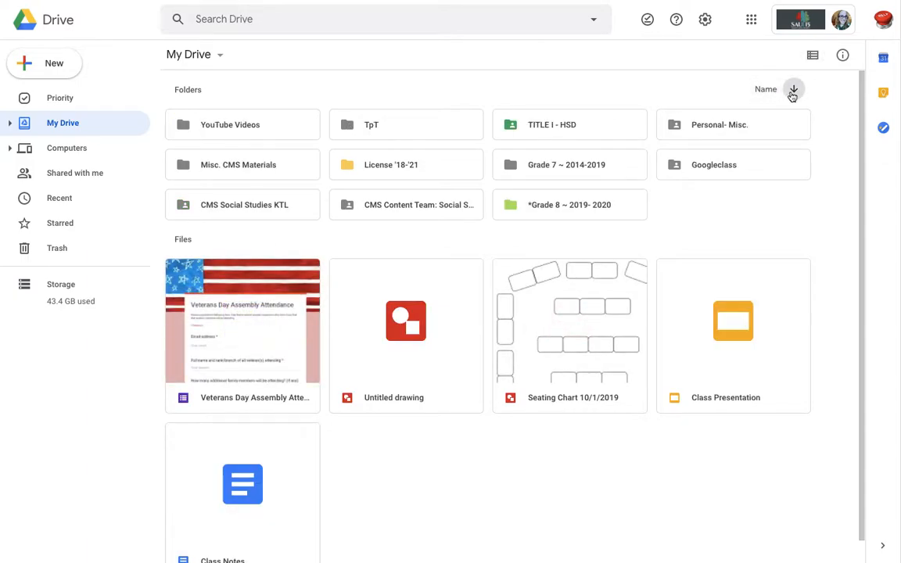
left_click(794, 91)
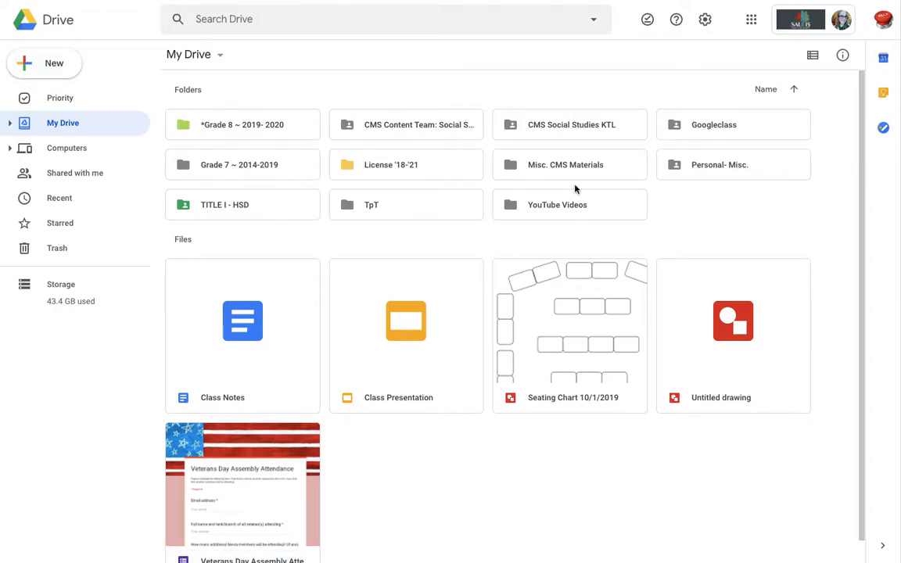
Step: Create a folder named "Old Stuff (2014-2019)" in My Drive
left_click(66, 71)
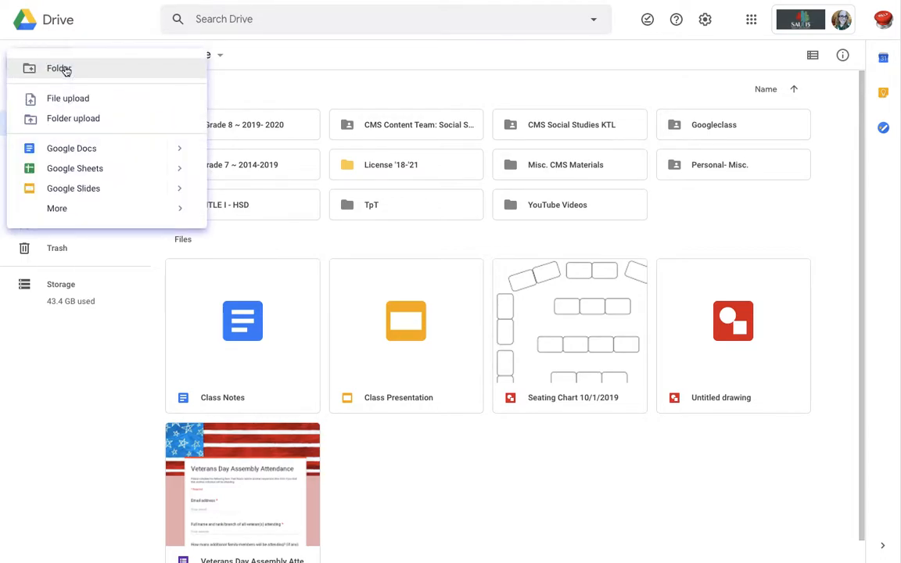
left_click(66, 69)
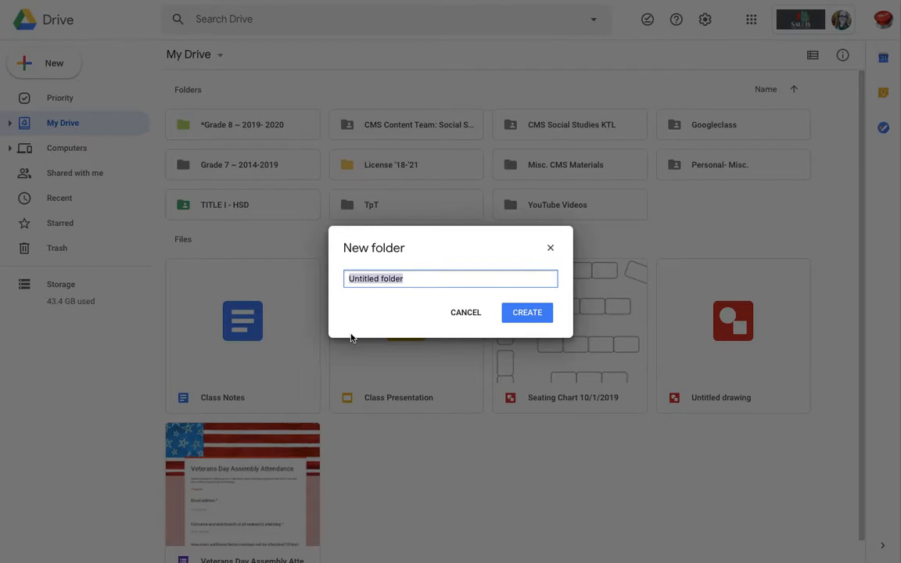
type("Old ")
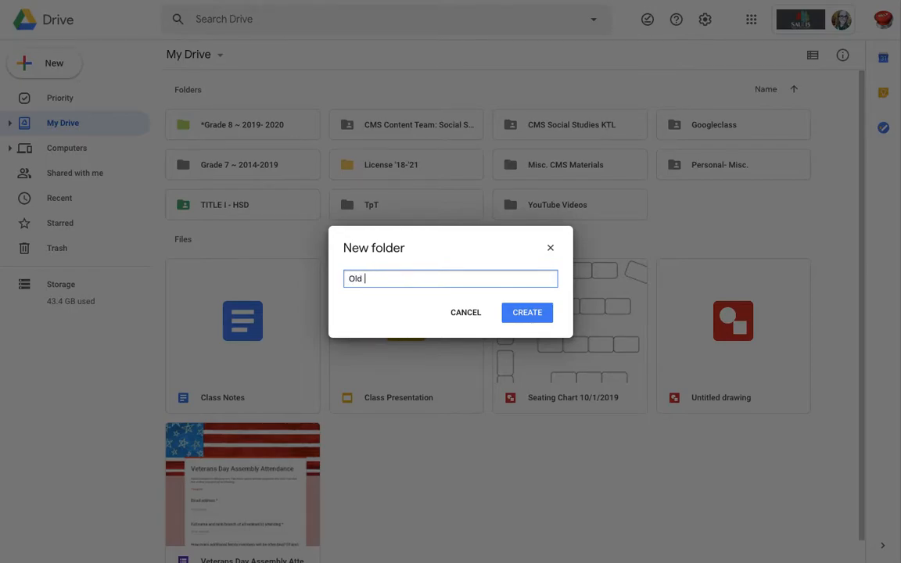
type("Stuff (2014-2019)")
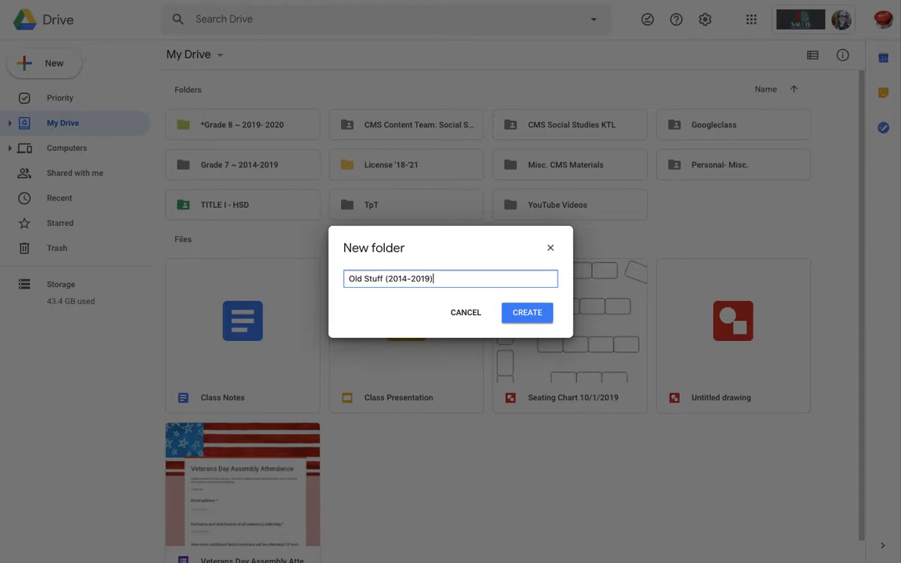
left_click(527, 313)
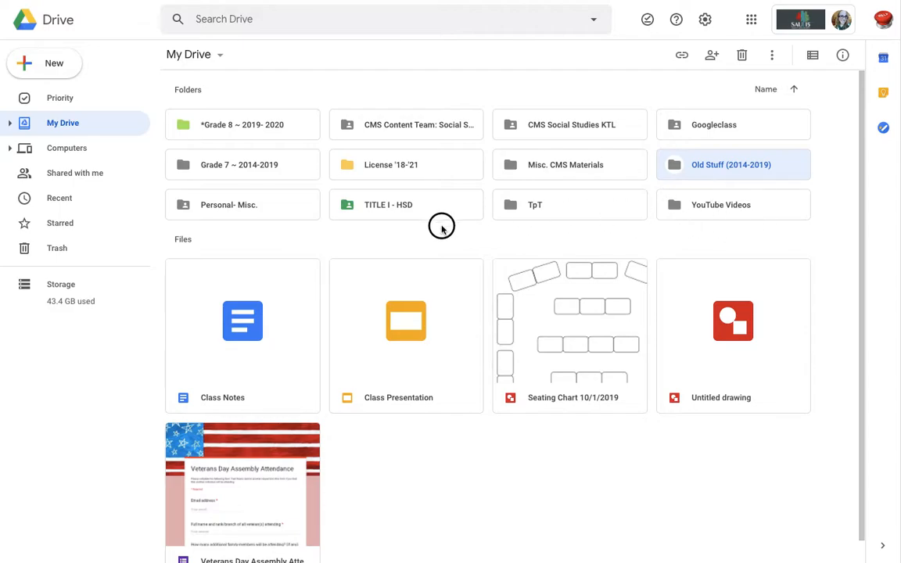
Step: Move all the other folders except *Grade 8 ~ 2019- 2020 and Googleclass into the Old Stuff (2014-2019) folder
left_click(157, 204)
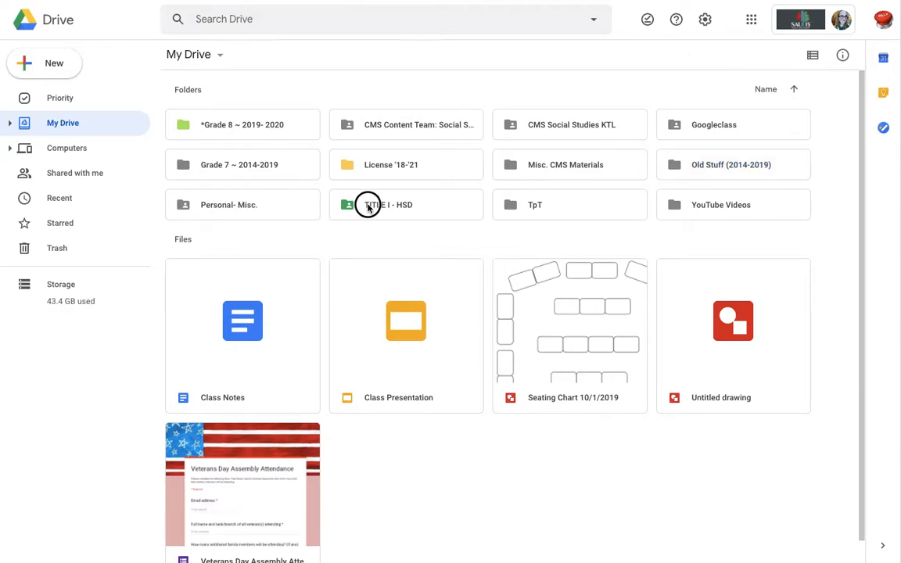
left_click_drag(674, 227, 748, 161)
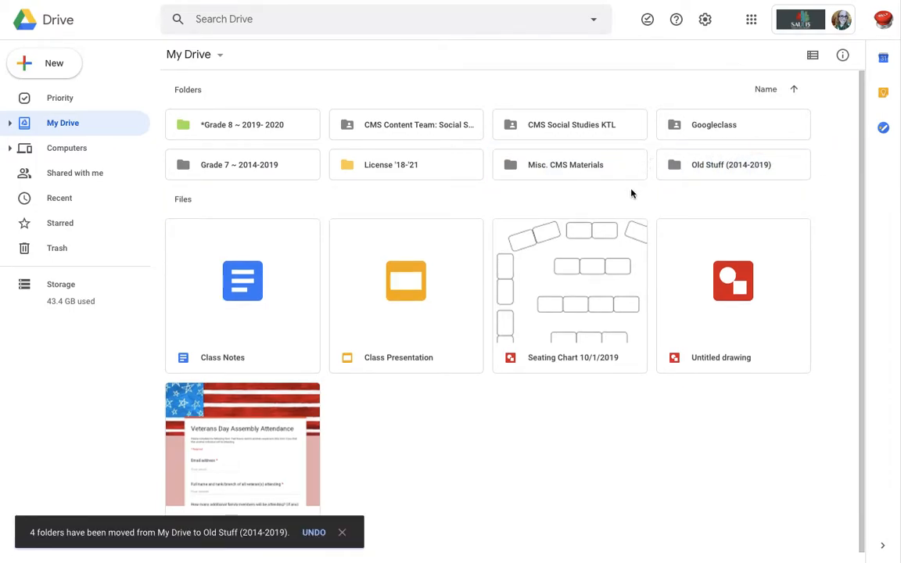
left_click_drag(627, 178, 707, 162)
left_click_drag(618, 149, 436, 148)
left_click(441, 177)
left_click_drag(566, 150, 279, 161)
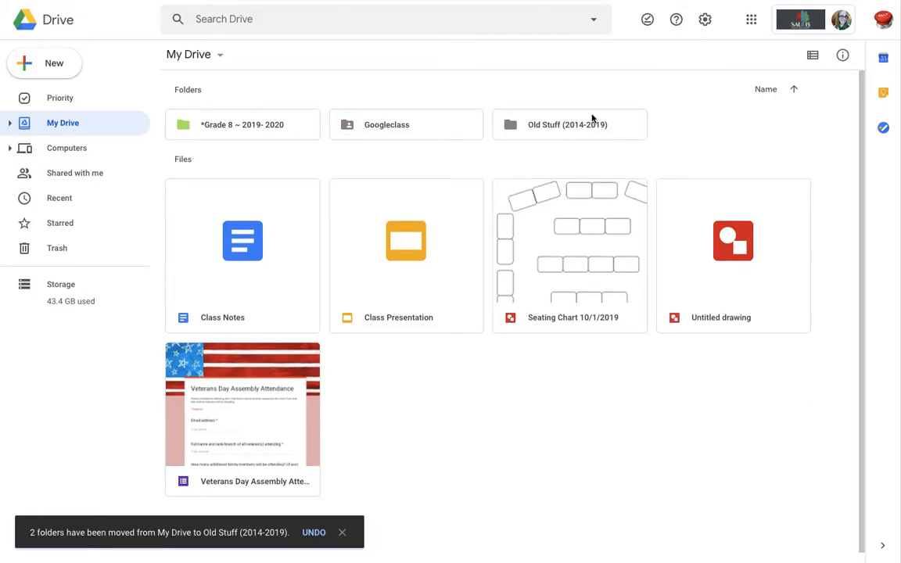
Step: Examine the Googleclass folder, including its 8th Grade Social Studies Mod 1 and 2014-2019 subfolders, and return to My Drive
left_click(388, 126)
double_click(388, 127)
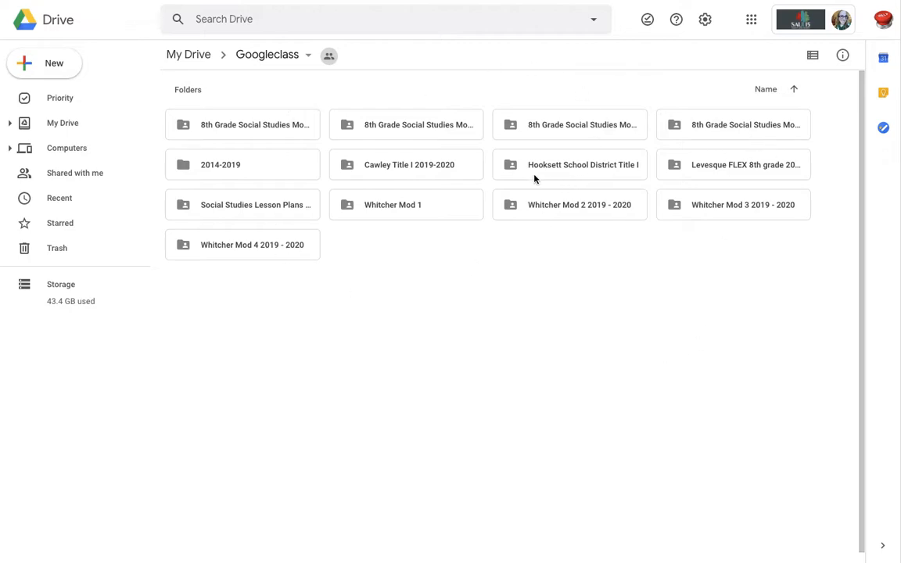
double_click(236, 129)
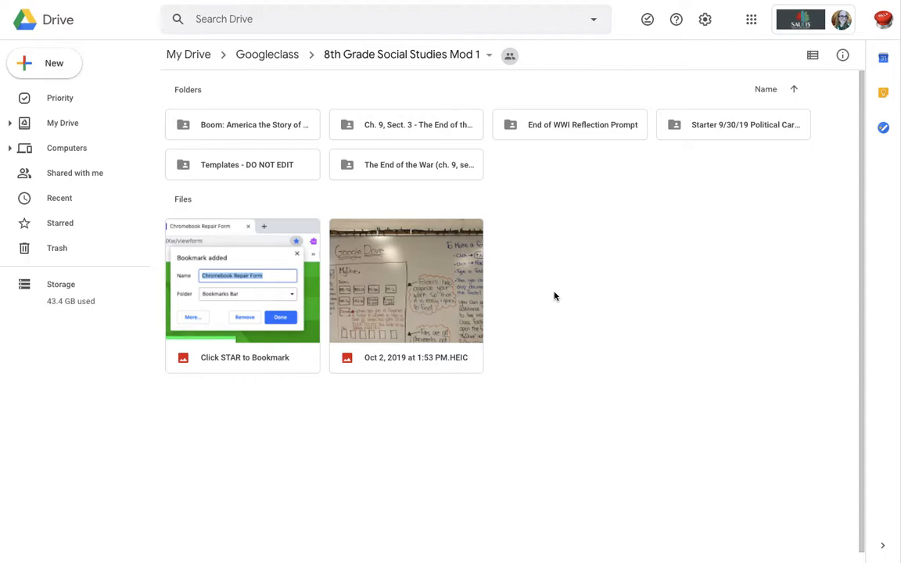
left_click(278, 63)
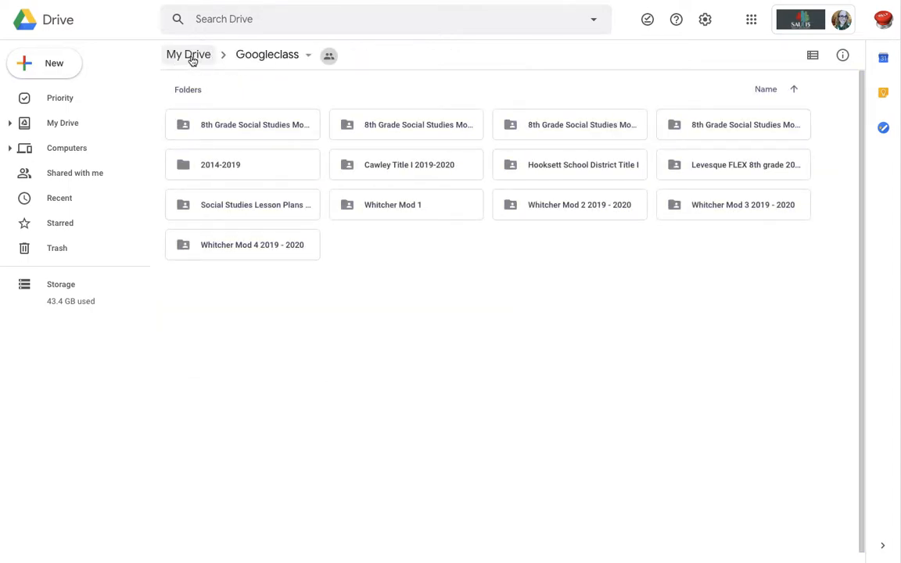
left_click(190, 55)
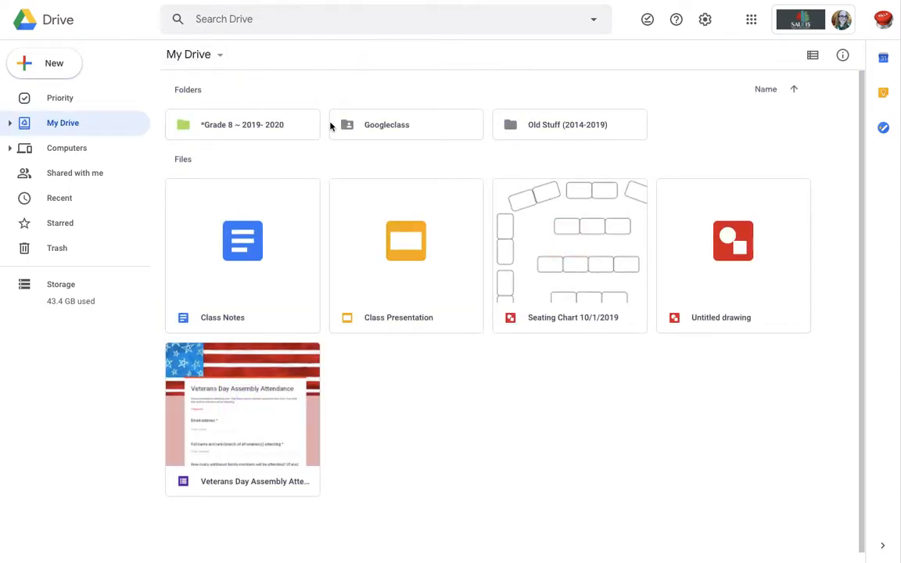
double_click(361, 132)
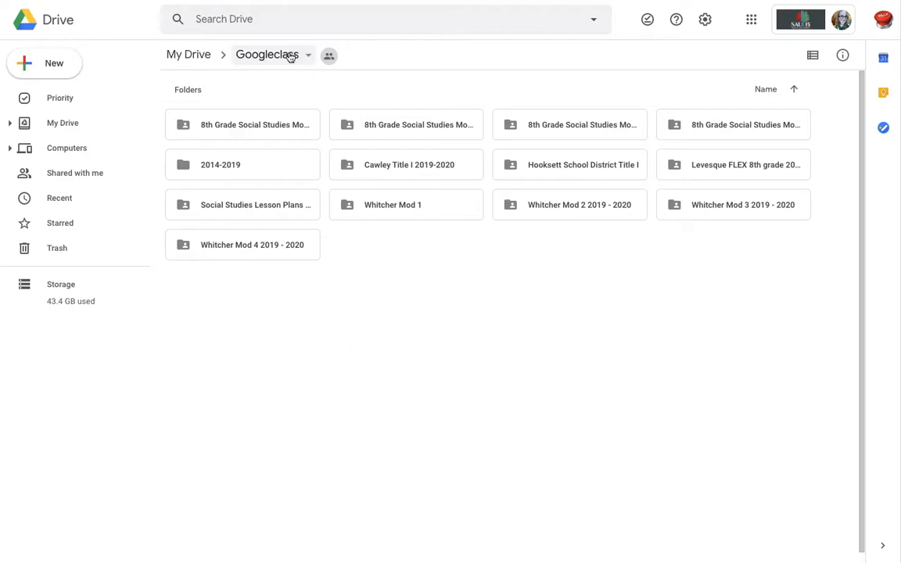
double_click(271, 170)
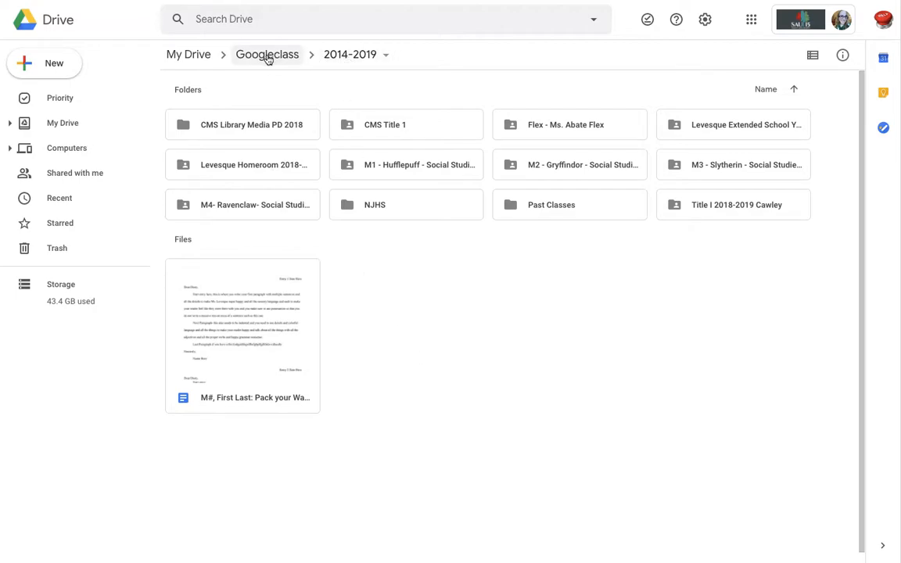
left_click(191, 55)
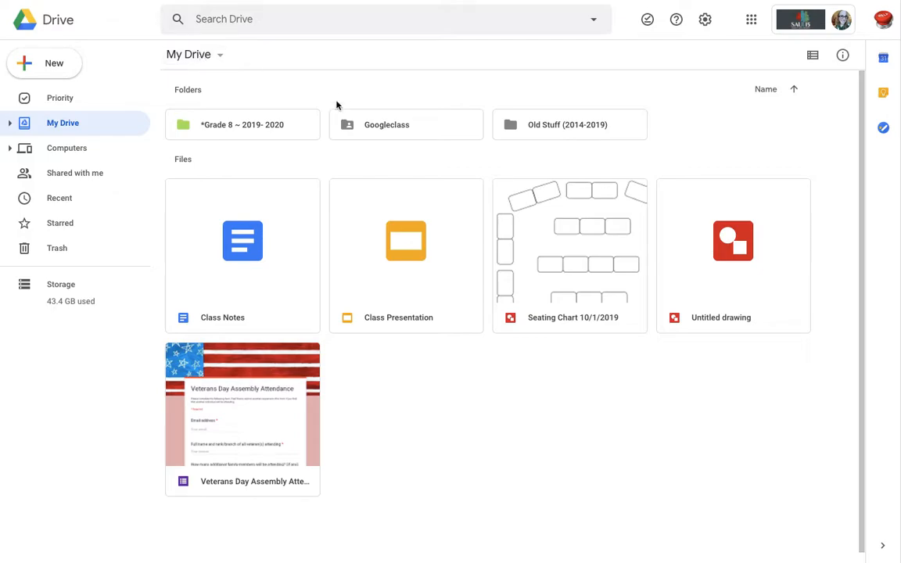
Step: Examine the subfolders and files in the *Grade 8 ~ 2019- 2020 folder, and return to My Drive
left_click(397, 126)
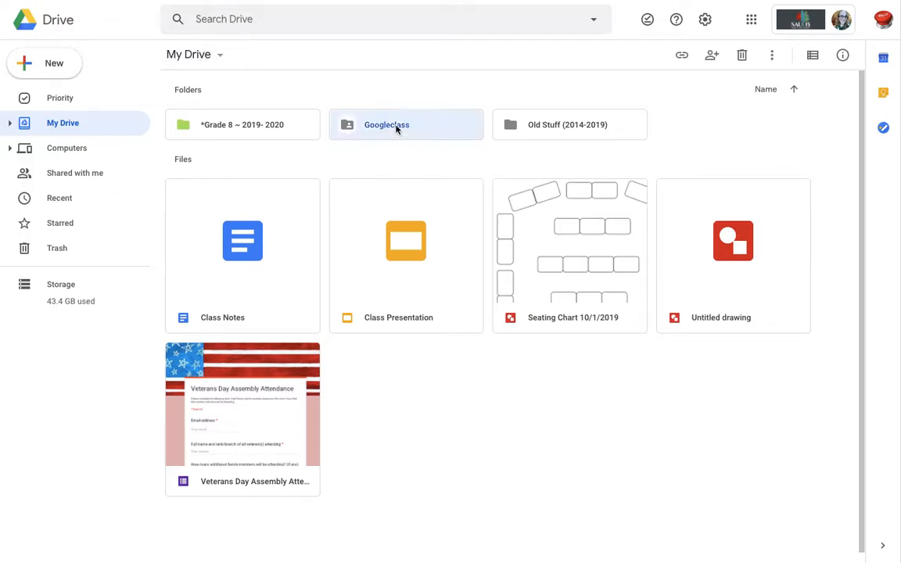
left_click(252, 128)
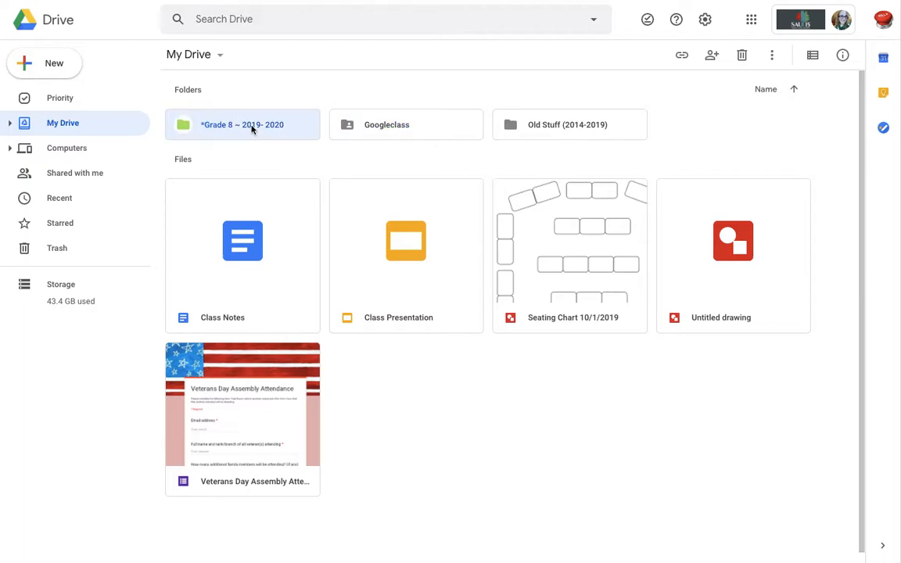
double_click(252, 128)
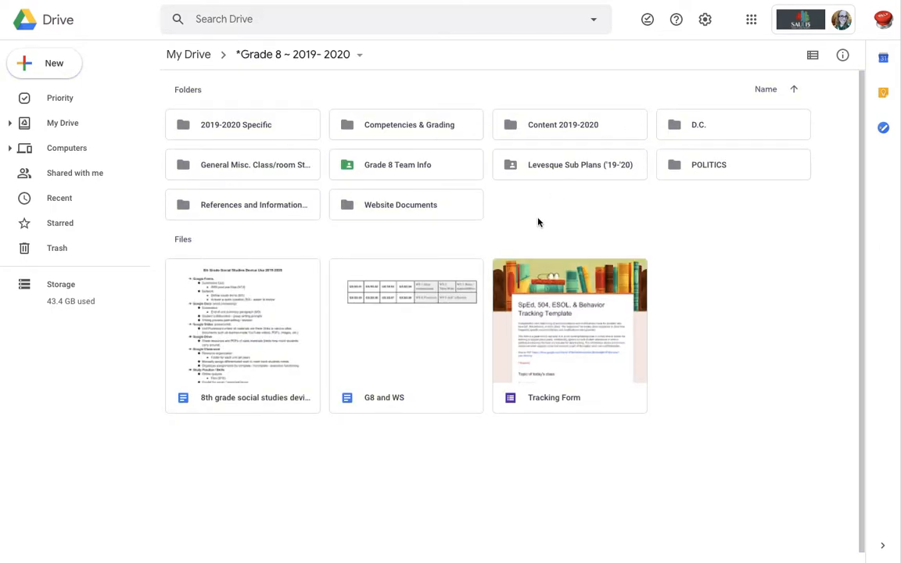
scroll(540, 232, "down", 1)
scroll(540, 232, "up", 1)
left_click_drag(620, 497, 162, 296)
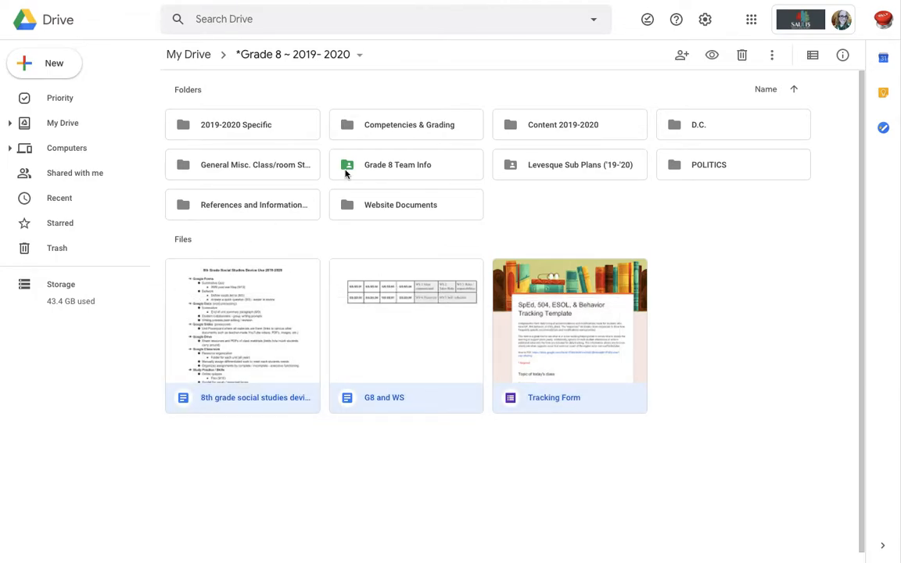
left_click(205, 60)
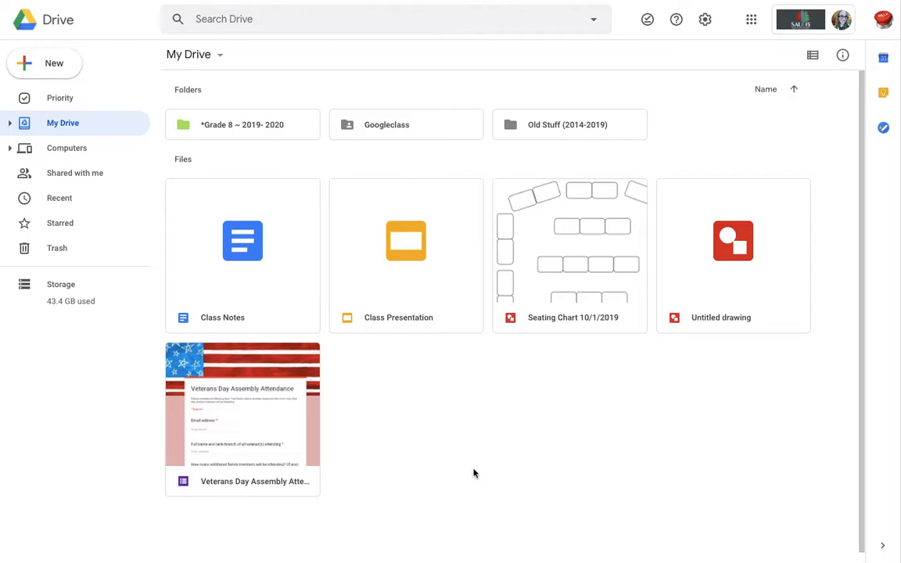
Step: Create a folder named "M1- SS" in My Drive
left_click(59, 67)
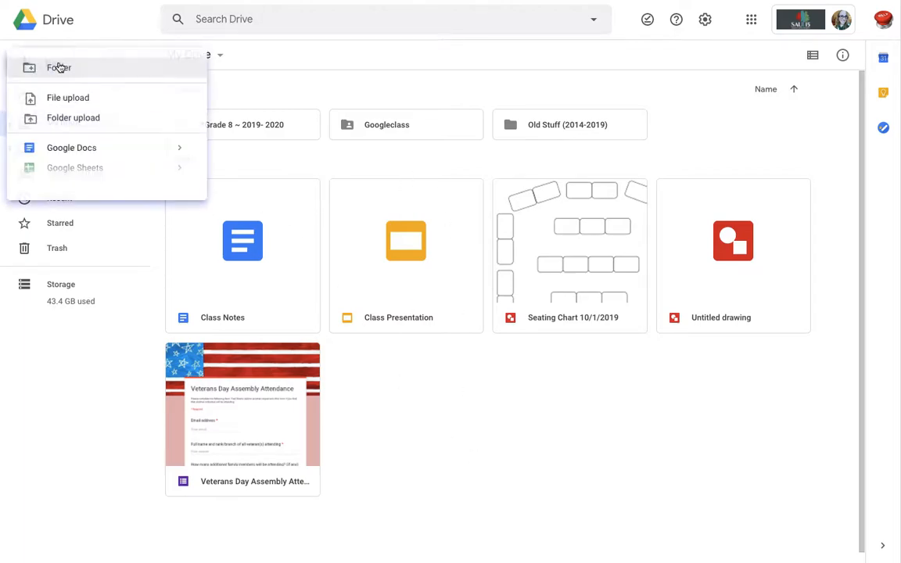
left_click(61, 67)
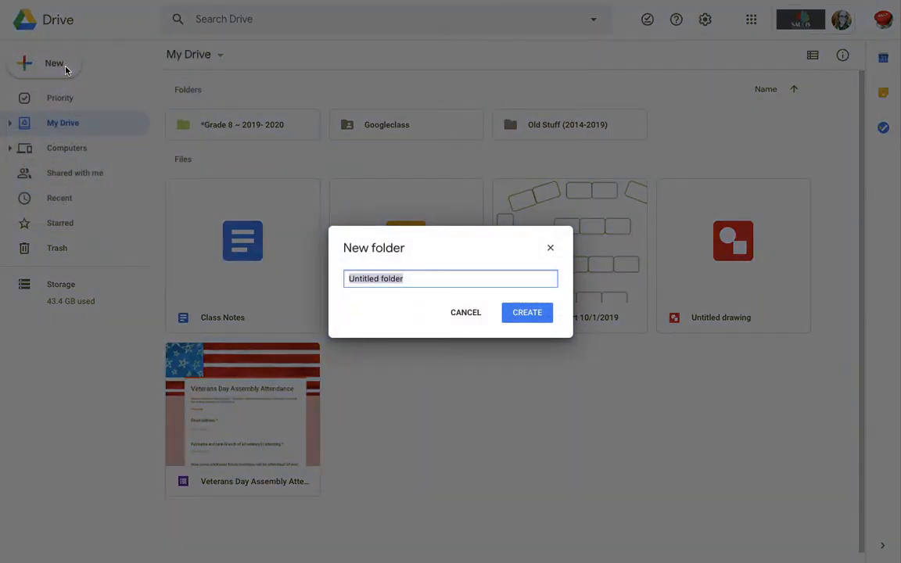
type("M1- SS")
key("Return")
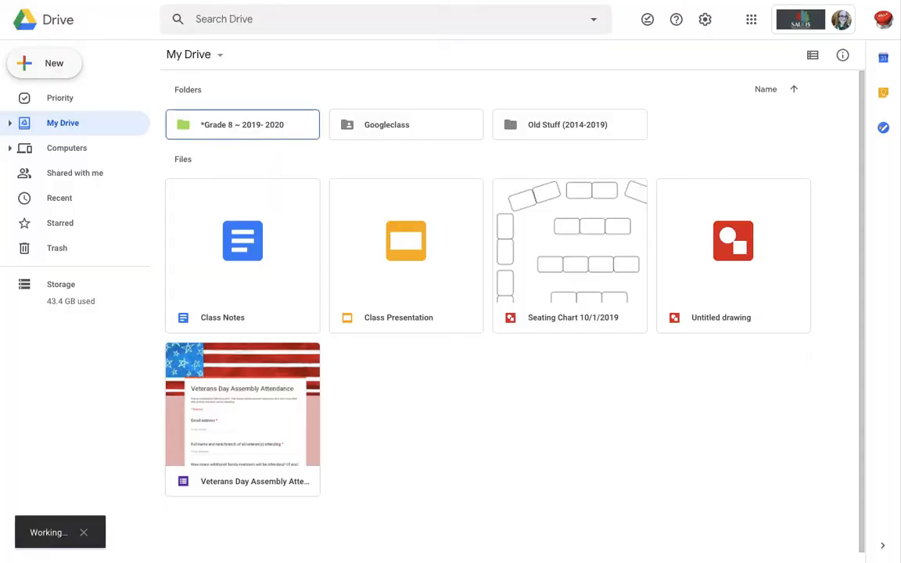
Step: Create a folder named "M2- Science" in My Drive
left_click(56, 74)
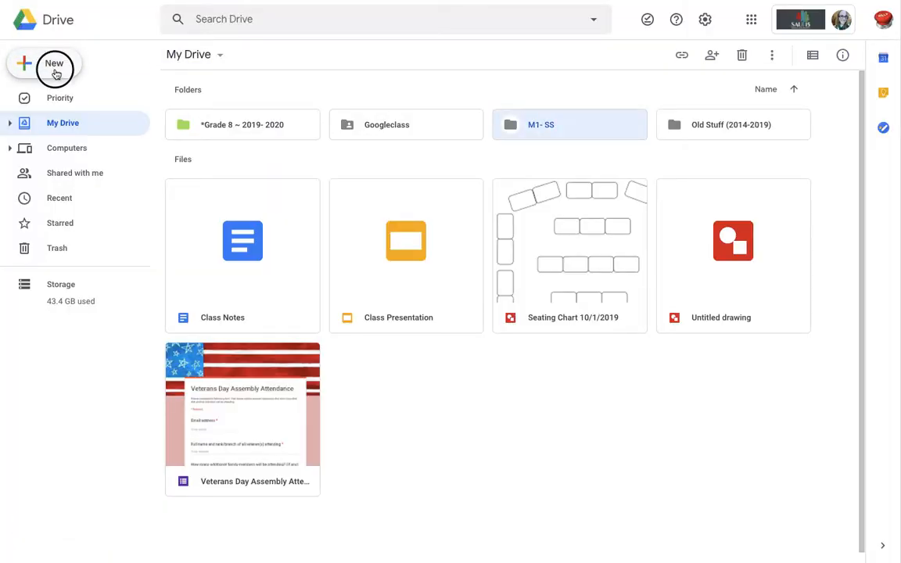
left_click(72, 69)
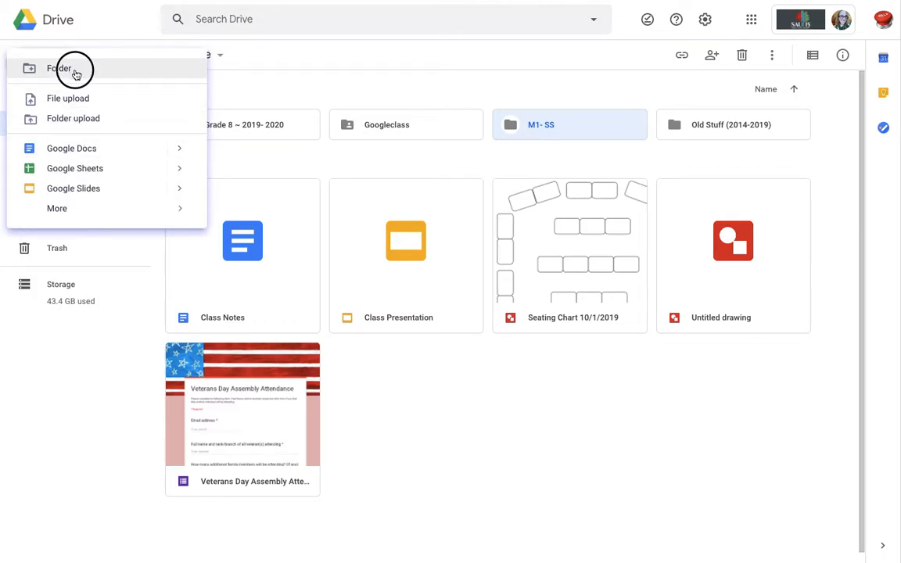
type("M2- Science")
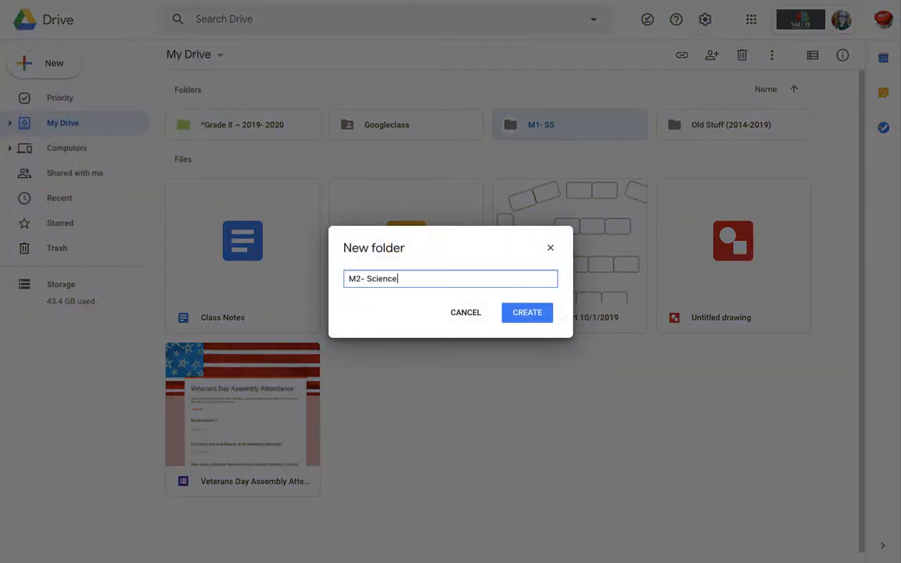
key("Return")
Step: Create a folder named "M3- Math" in My Drive
left_click(48, 68)
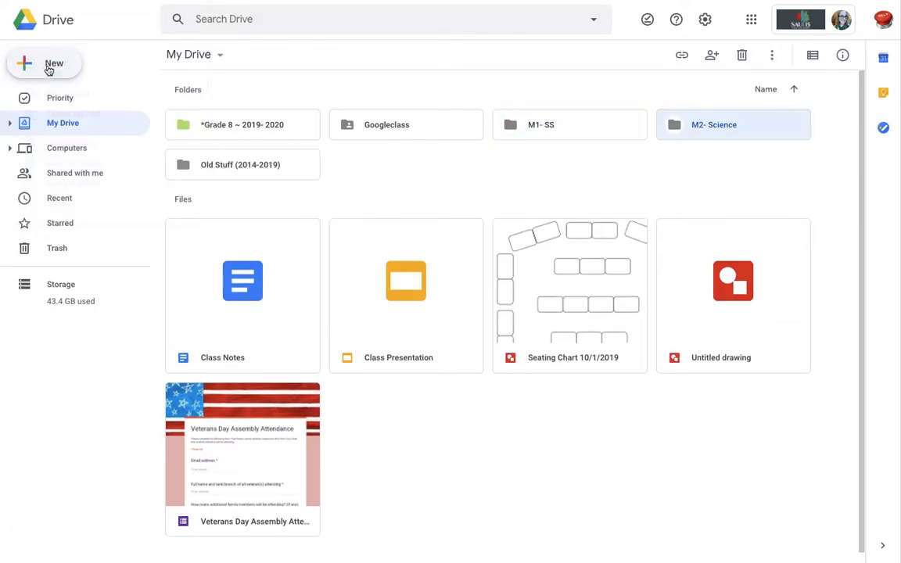
left_click(56, 72)
type("M3- Math")
key("Return")
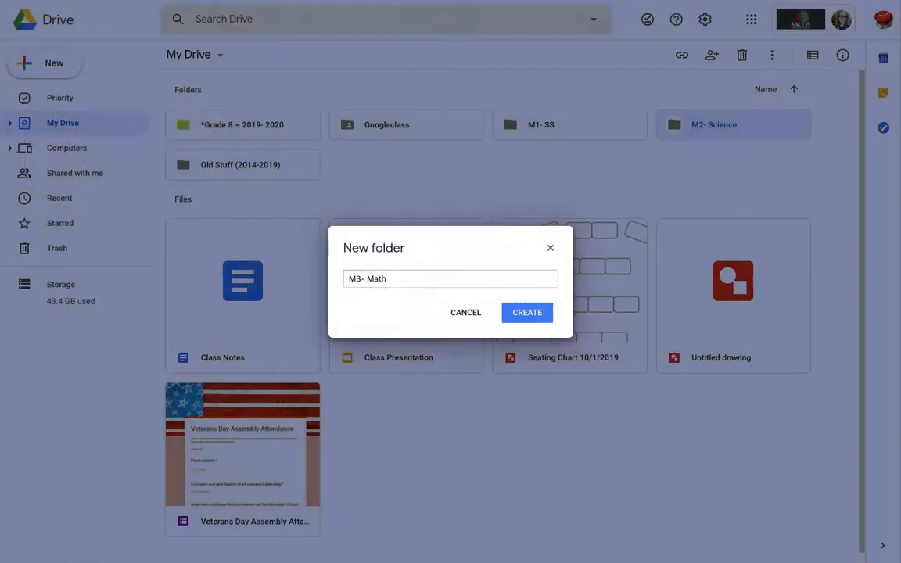
Step: Create a folder named "M4 - LA" in My Drive
left_click(47, 61)
left_click(51, 66)
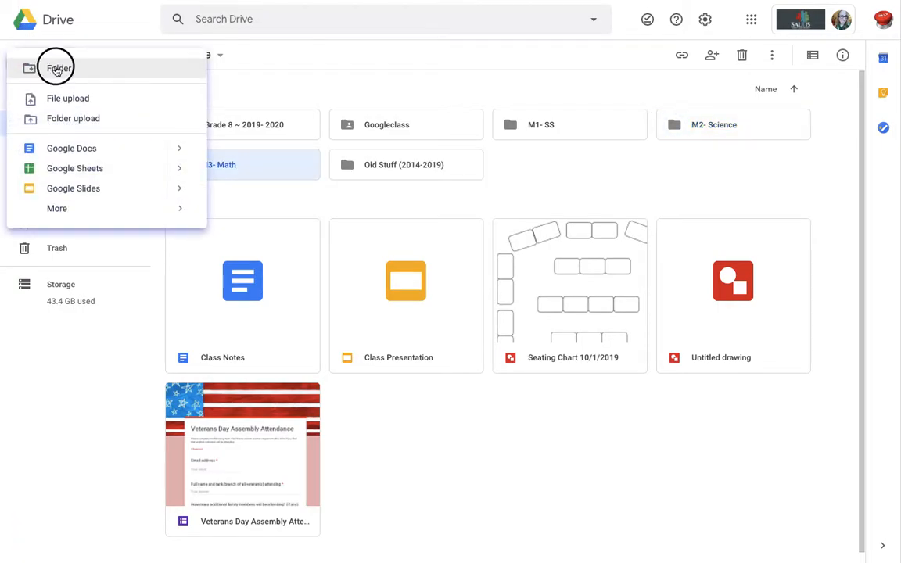
type("M4")
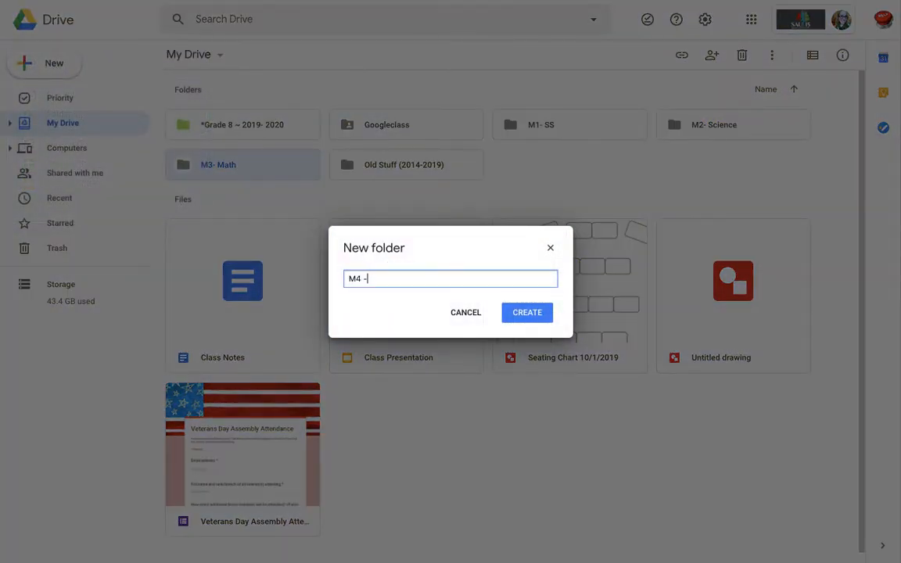
type(" - LA")
left_click(528, 313)
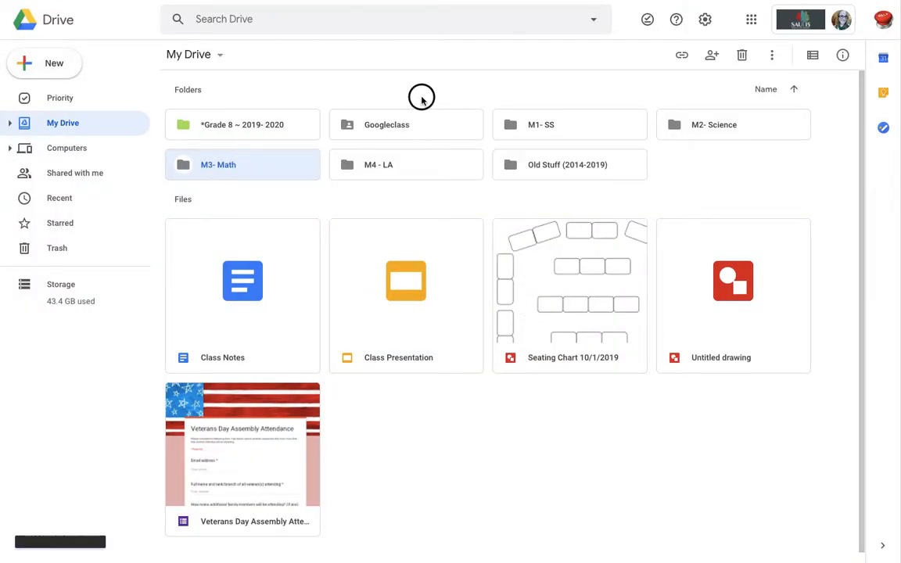
Step: Move the *Grade 8 ~ 2019- 2020 folder into the Old Stuff (2014-2019) folder
left_click(268, 125)
left_click_drag(267, 125, 522, 159)
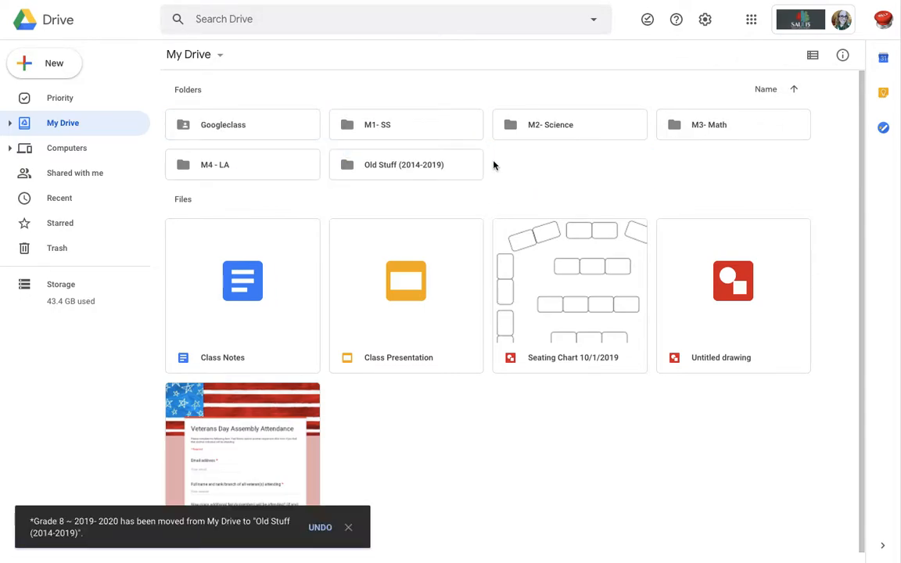
Step: Create a folder named "French / Spanish" in My Drive
left_click(51, 66)
left_click(59, 72)
type("F")
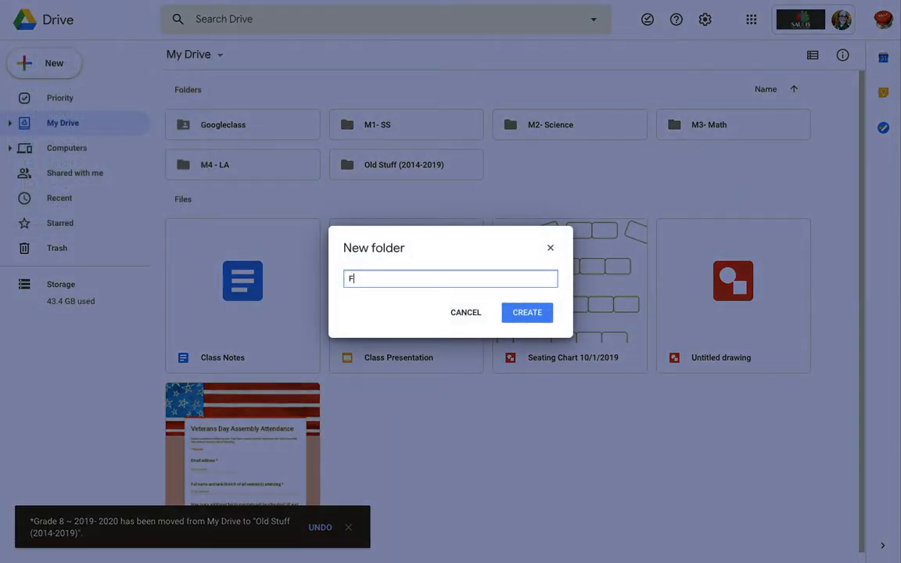
type("rench / Spr")
type("nish")
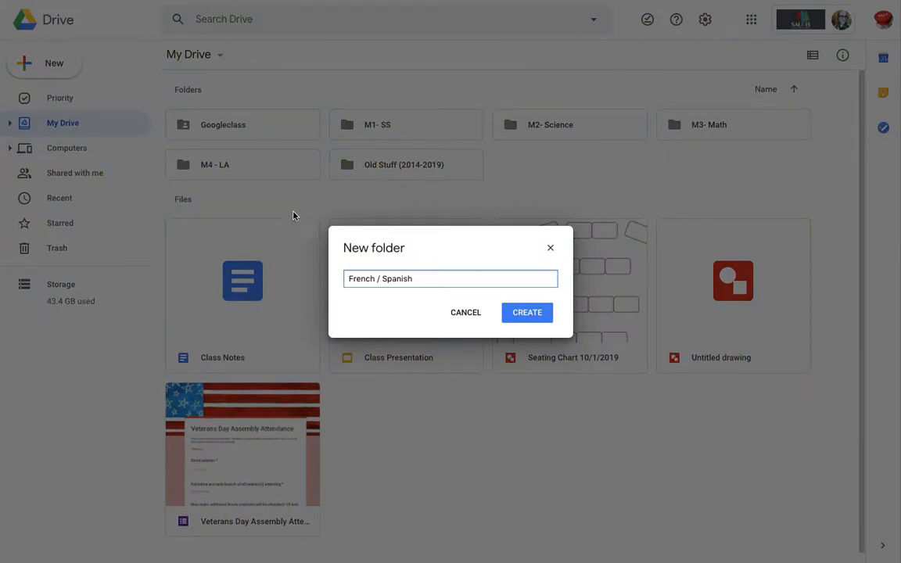
left_click(527, 313)
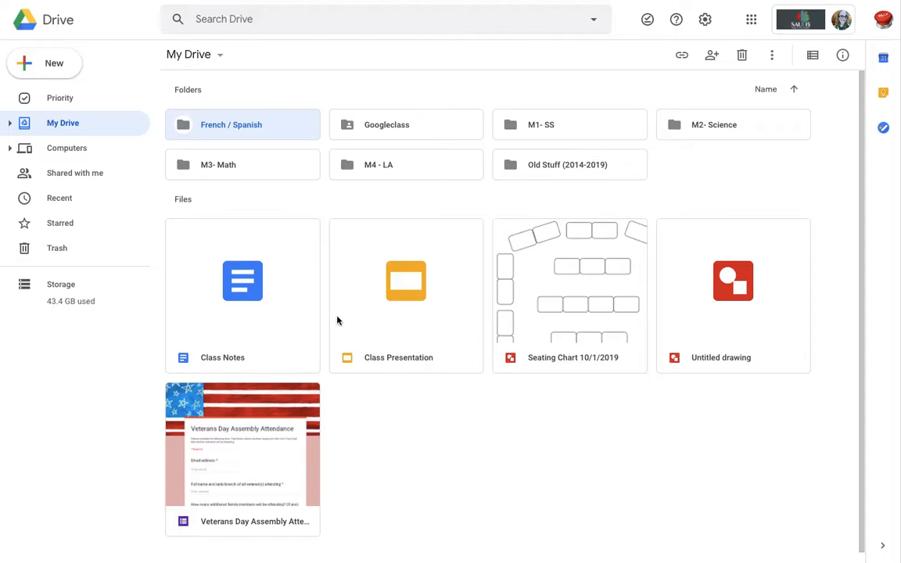
left_click(286, 335)
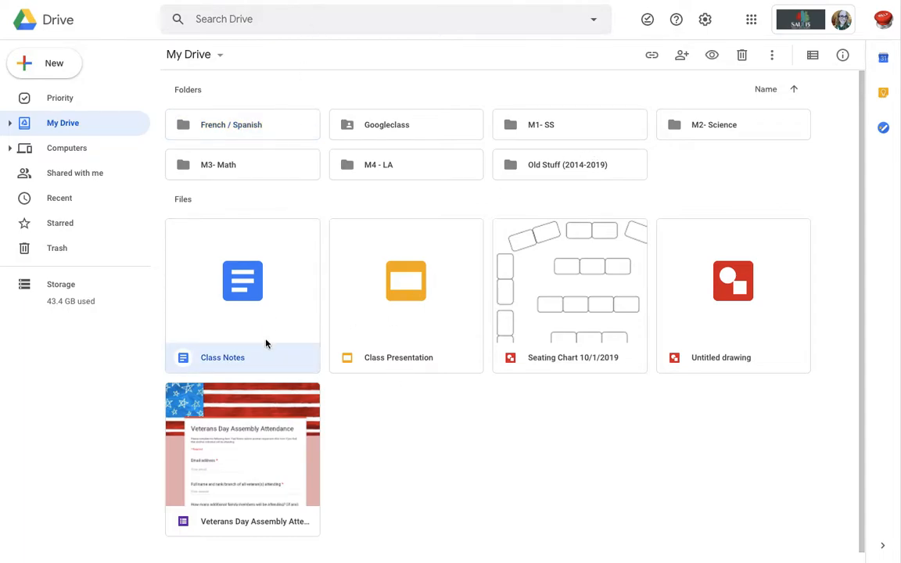
mouse_move(260, 316)
left_mouse_down()
mouse_move(258, 151)
mouse_move(244, 316)
left_mouse_up()
mouse_move(405, 311)
left_mouse_down()
mouse_move(408, 173)
mouse_move(404, 317)
left_mouse_up()
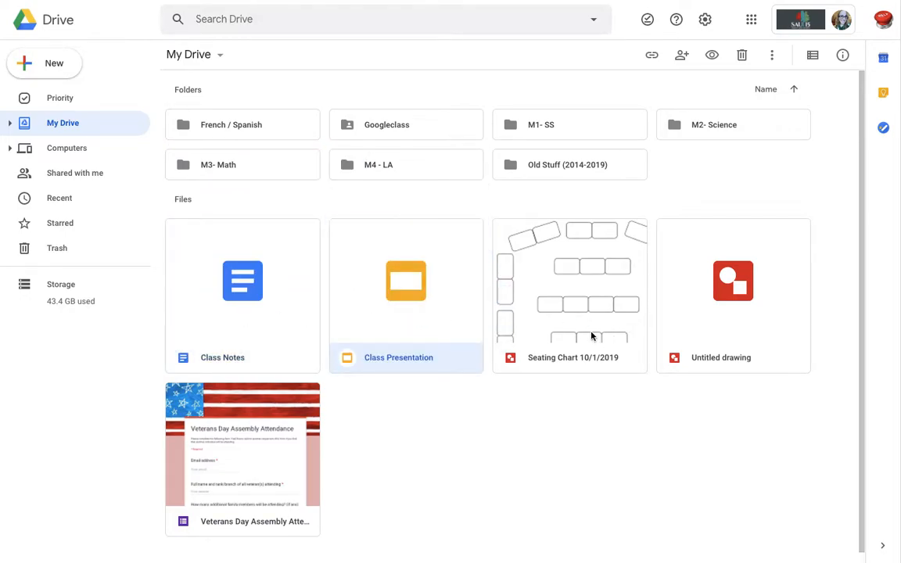
Step: Move the Seating Chart 10/1/2019 drawing and the Veterans Day Assembly Attendance form into the M1- SS folder
left_click(592, 336)
left_click_drag(591, 335, 561, 127)
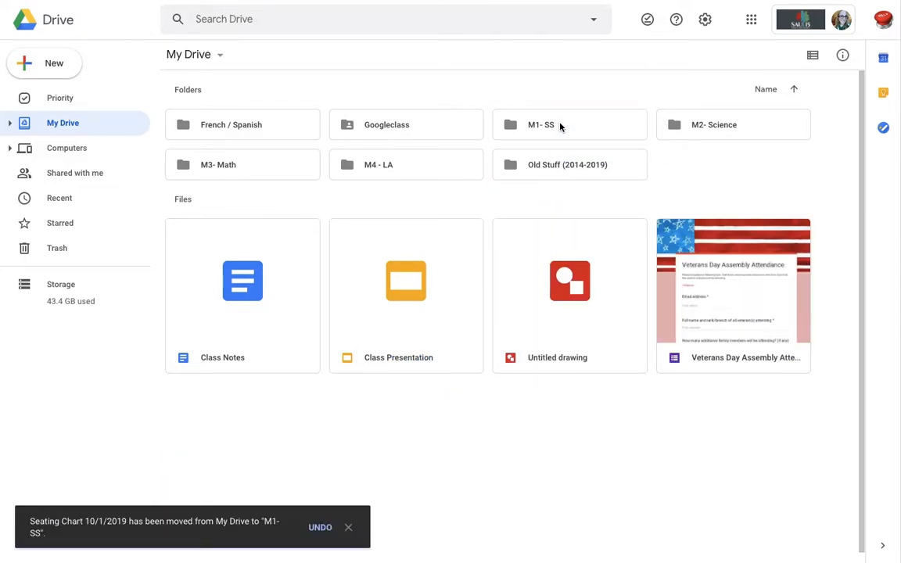
left_click(721, 283)
left_click_drag(721, 283, 562, 123)
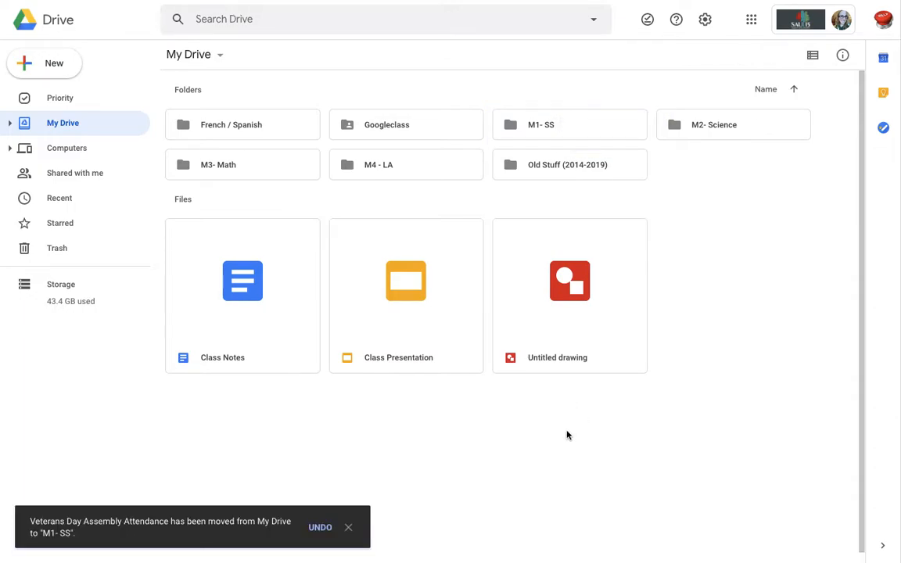
left_click_drag(569, 427, 187, 325)
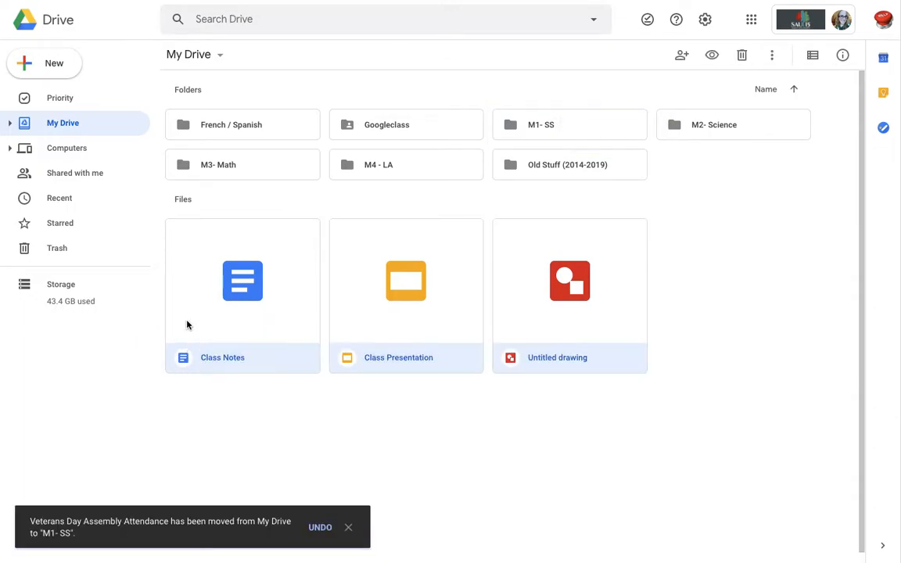
left_click(269, 413)
left_click(246, 353)
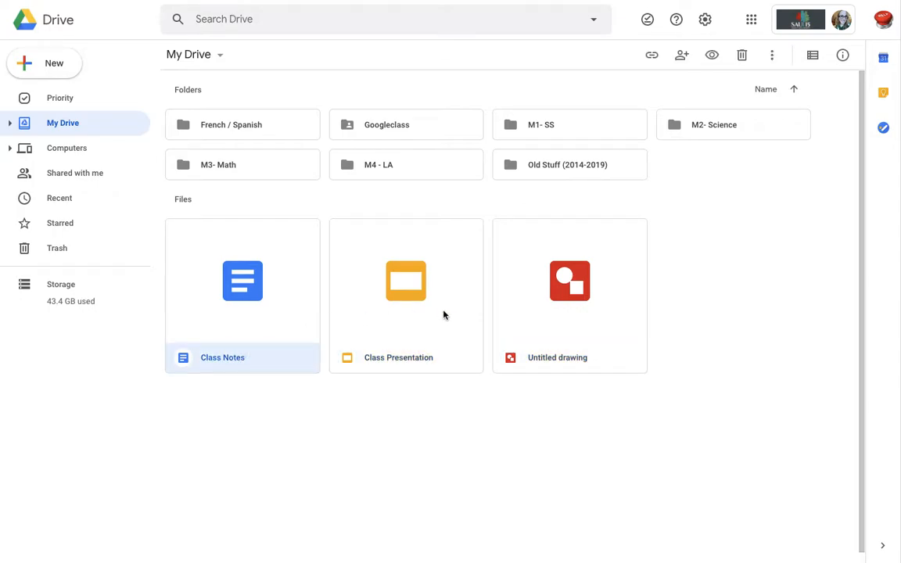
left_click(440, 333)
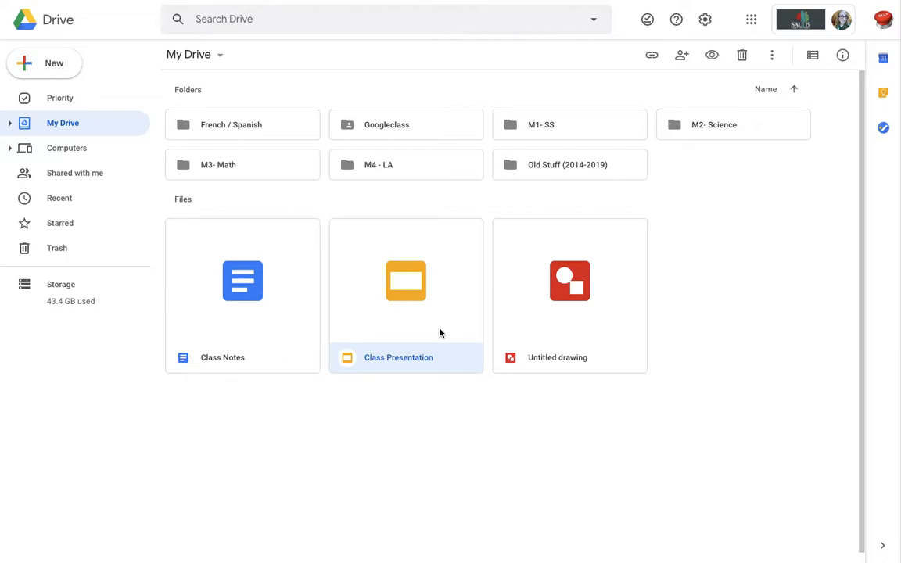
left_click(625, 336)
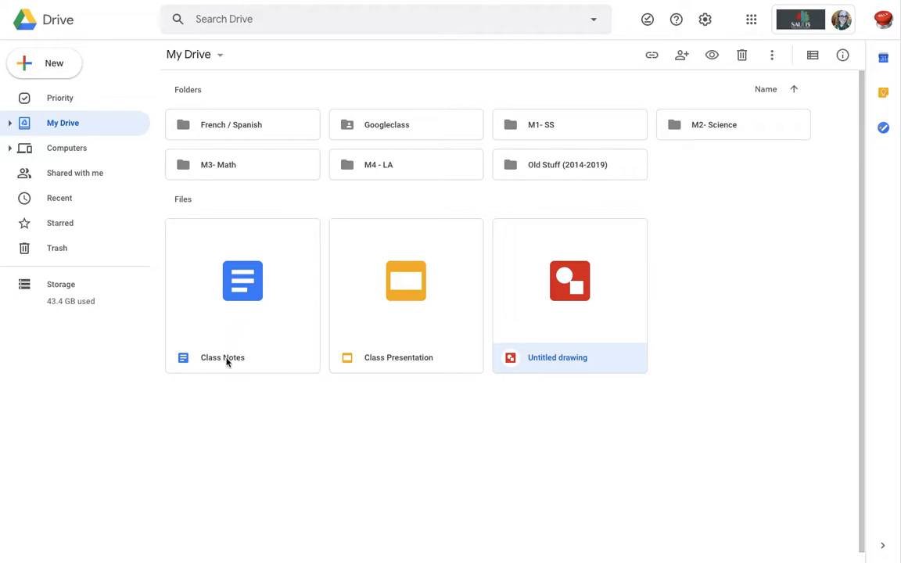
key("shift")
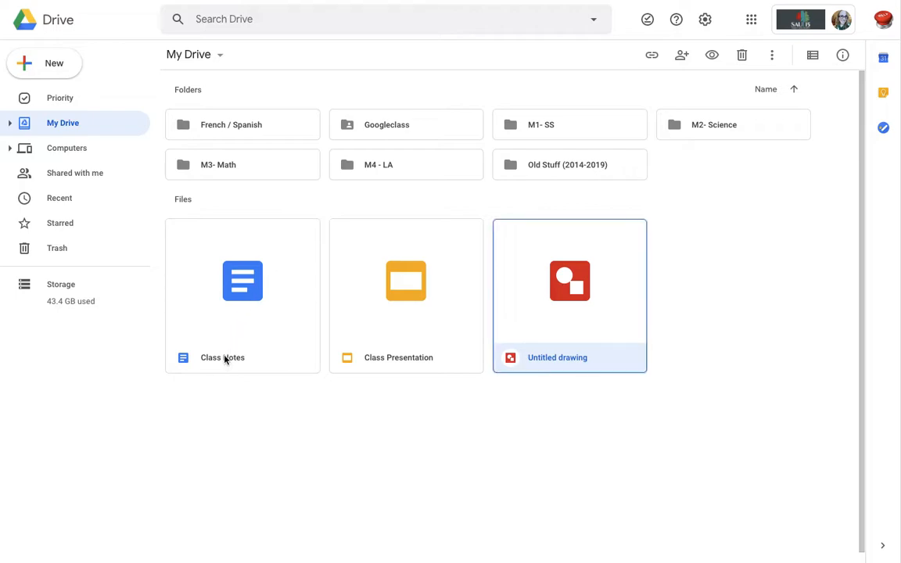
Step: Rename the Class Notes document as "Primary Election Notes (9/30/19)" and move it into the M1- SS folder
right_click(224, 359)
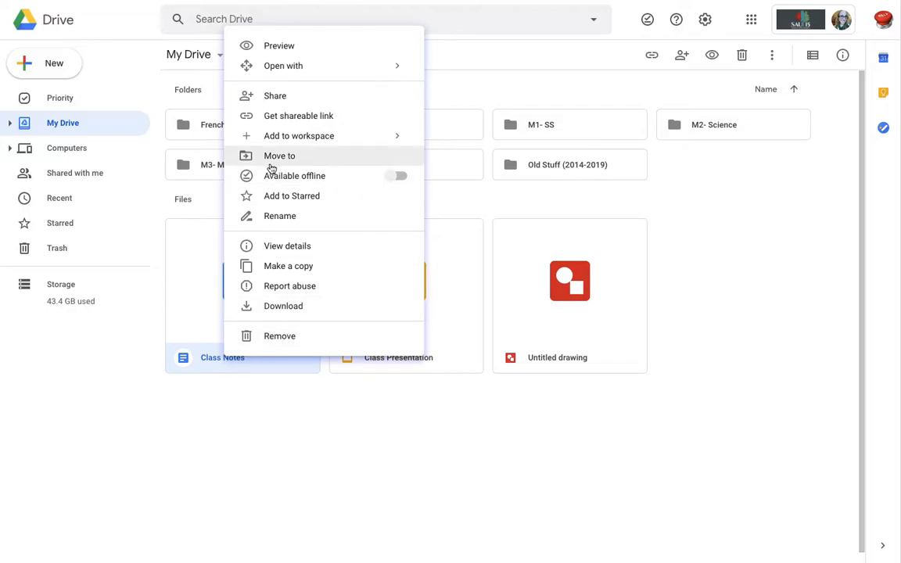
left_click(295, 221)
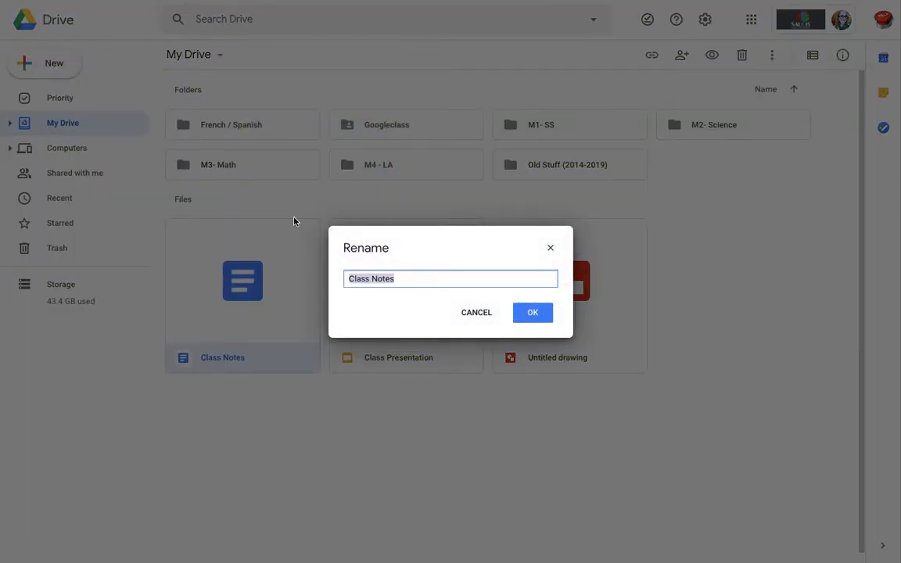
type("Pri")
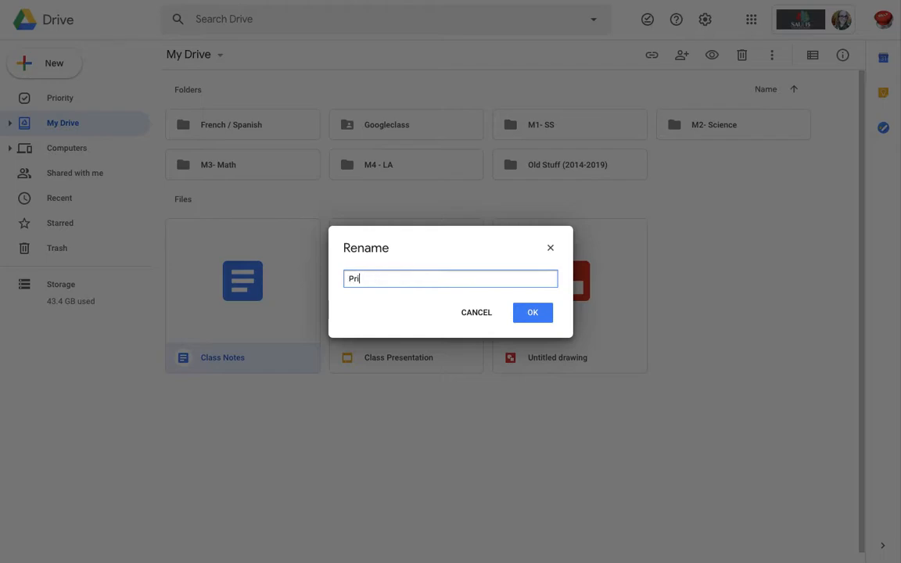
type("mary EleNote")
type("s")
left_click(381, 280)
type("Election")
left_click(467, 280)
type("(9/30/19)")
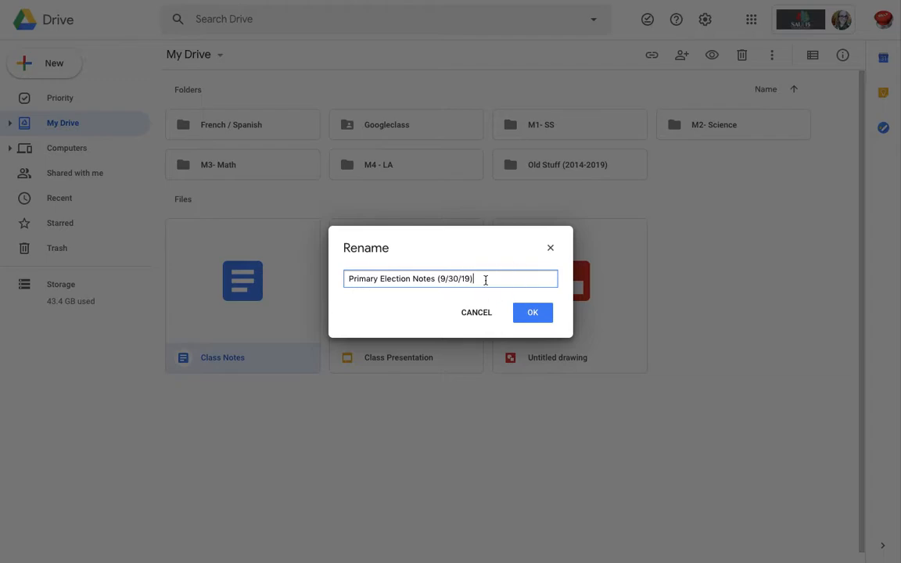
left_click_drag(484, 280, 344, 279)
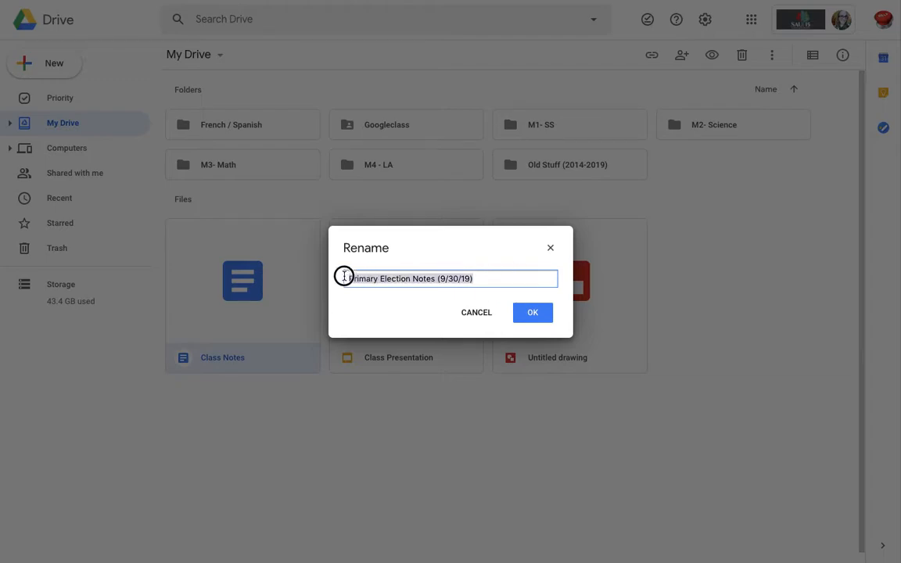
left_click(430, 278)
left_click_drag(435, 279, 338, 284)
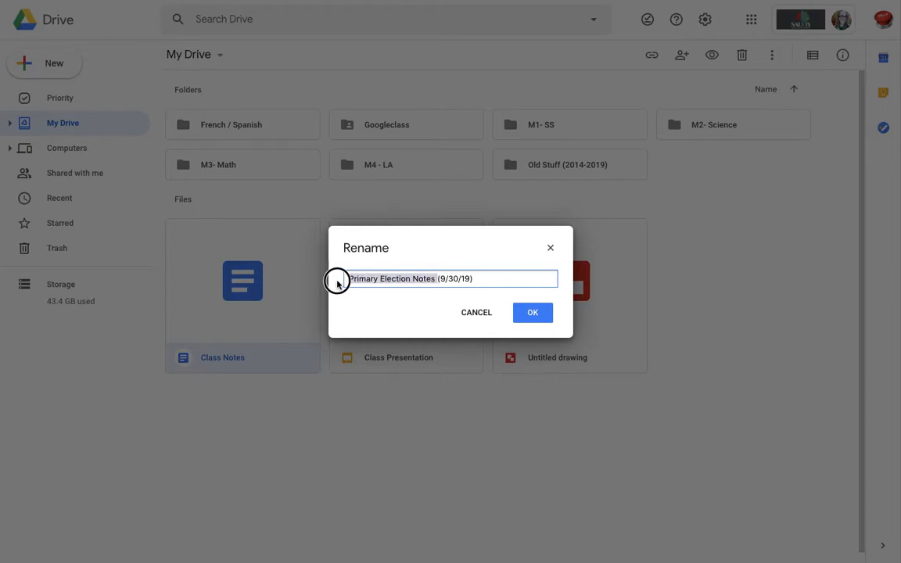
left_click(532, 313)
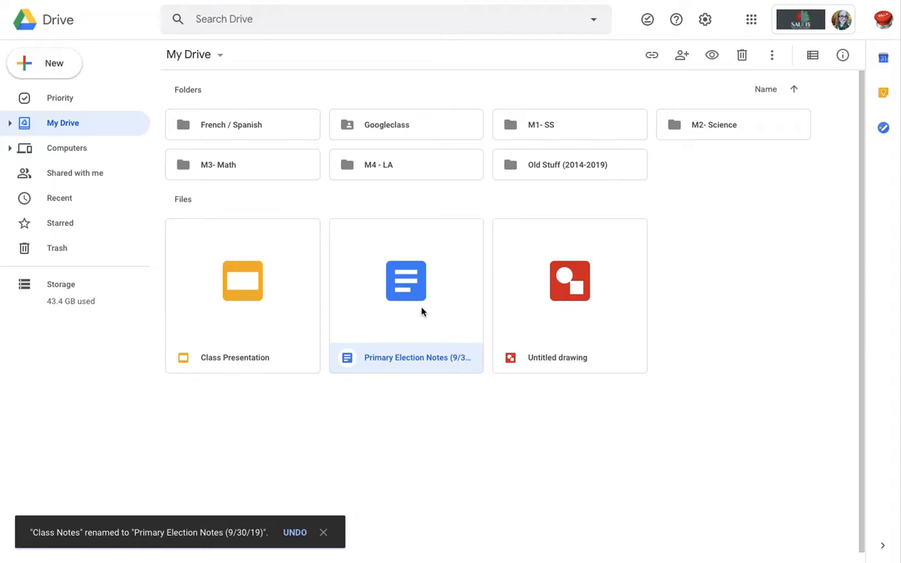
left_click_drag(421, 311, 550, 121)
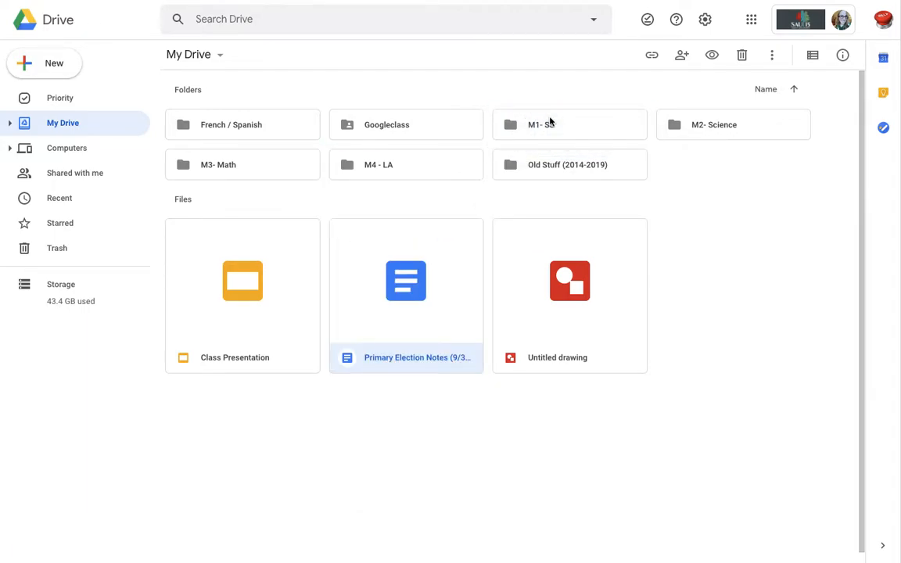
Step: Rename the untitled drawing as "French Verb: Dancer sketch" and move it into the French / Spanish folder
left_click(399, 366)
right_click(398, 366)
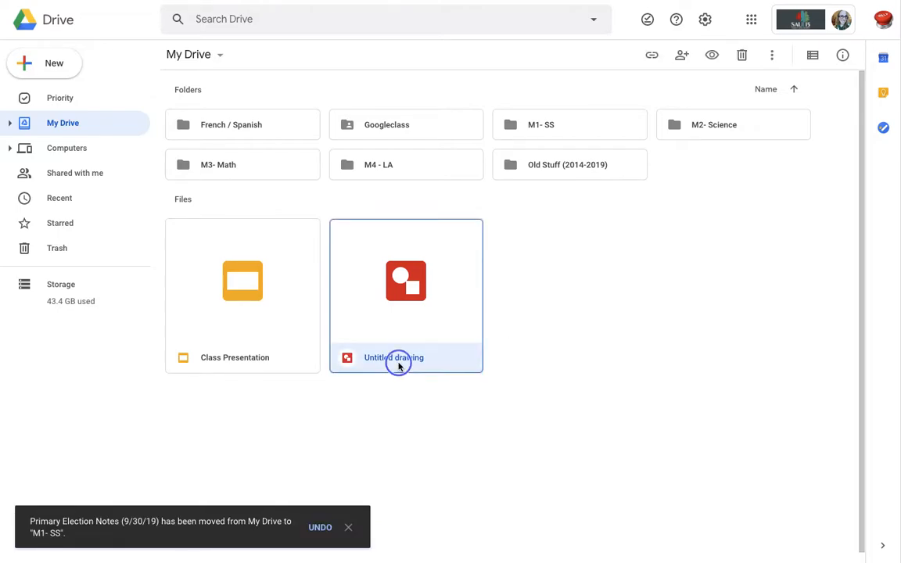
left_click(462, 204)
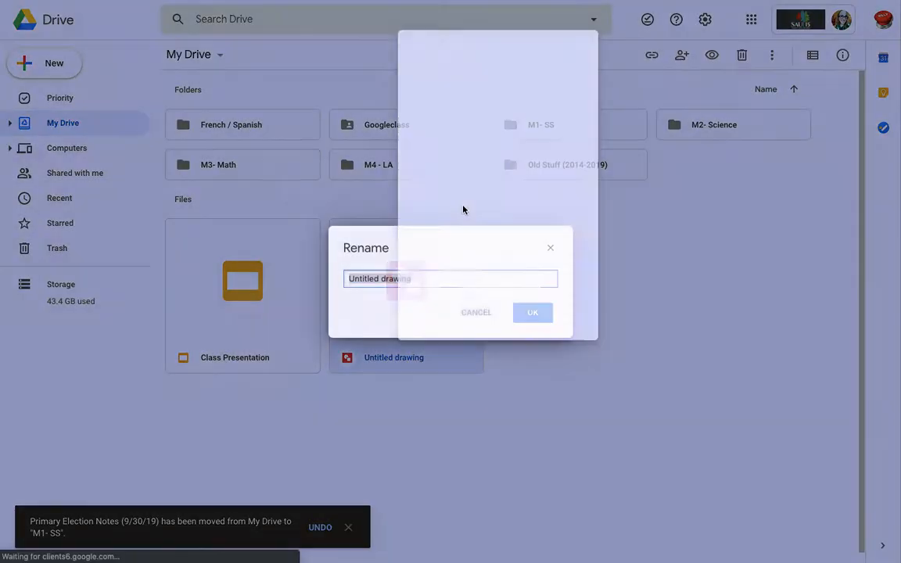
type("French")
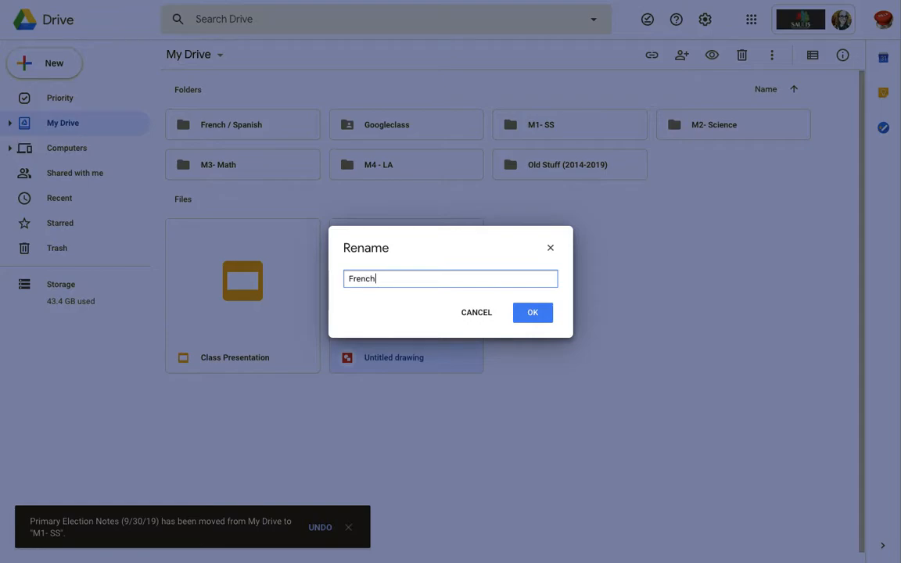
type(" Verb: A")
key("BackSpace")
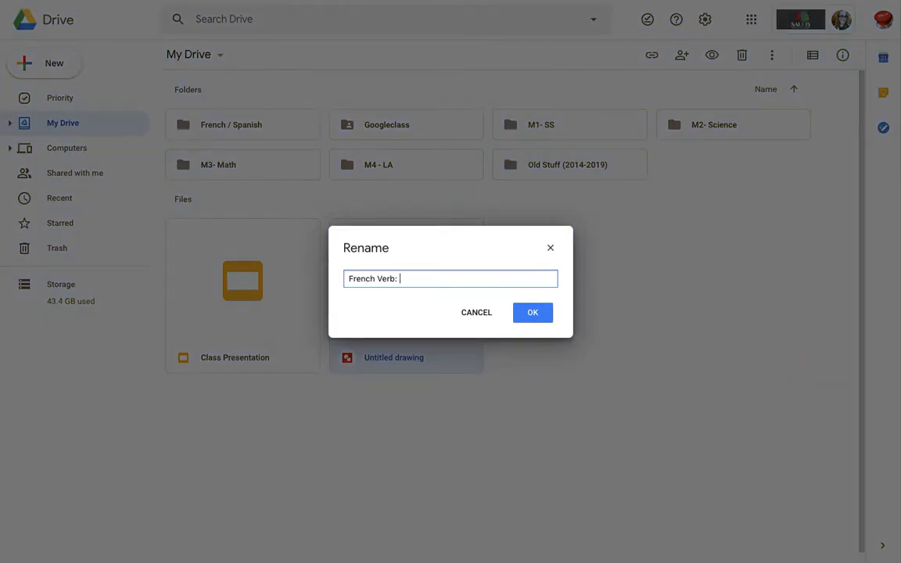
type("Dancer sketch")
left_click(533, 315)
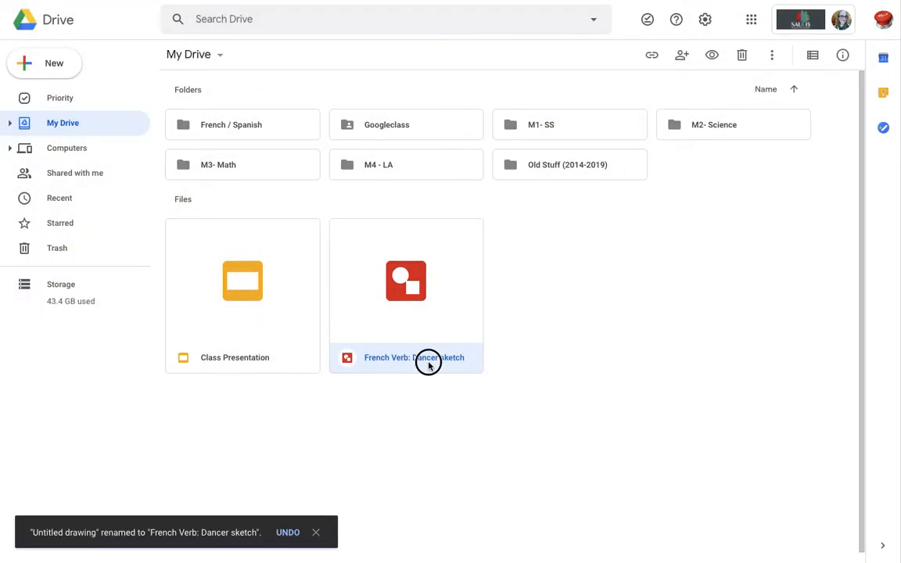
mouse_move(429, 366)
left_mouse_down()
mouse_move(432, 251)
mouse_move(240, 122)
left_mouse_up()
Step: Rename the Class Presentation slides as "LA Latin Root Study Presentation 9/25/19" and move the file into the M4 - LA folder
left_click(243, 357)
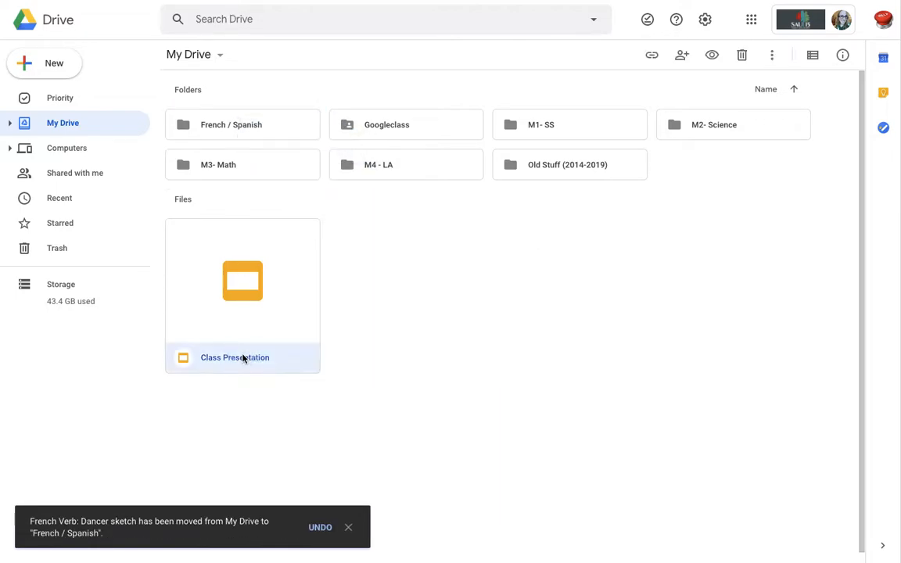
right_click(243, 358)
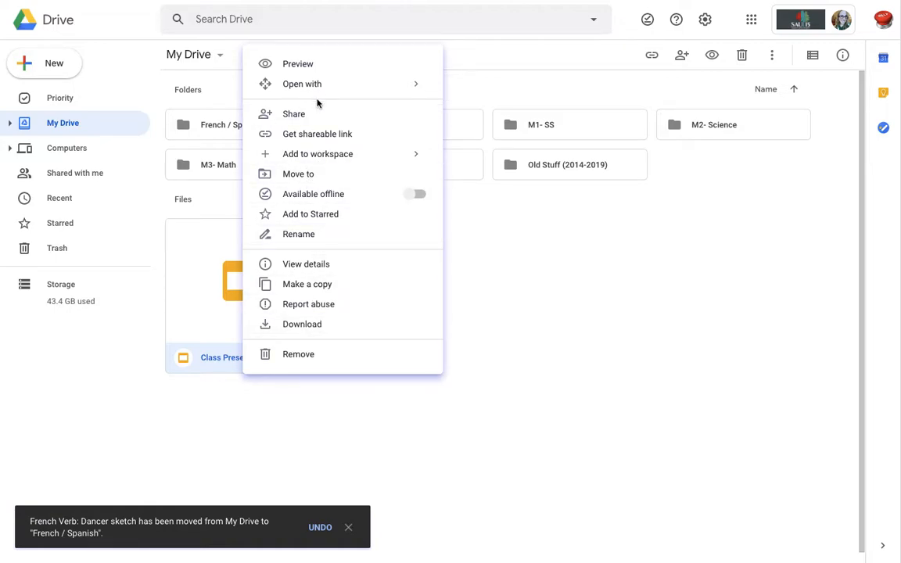
left_click(317, 235)
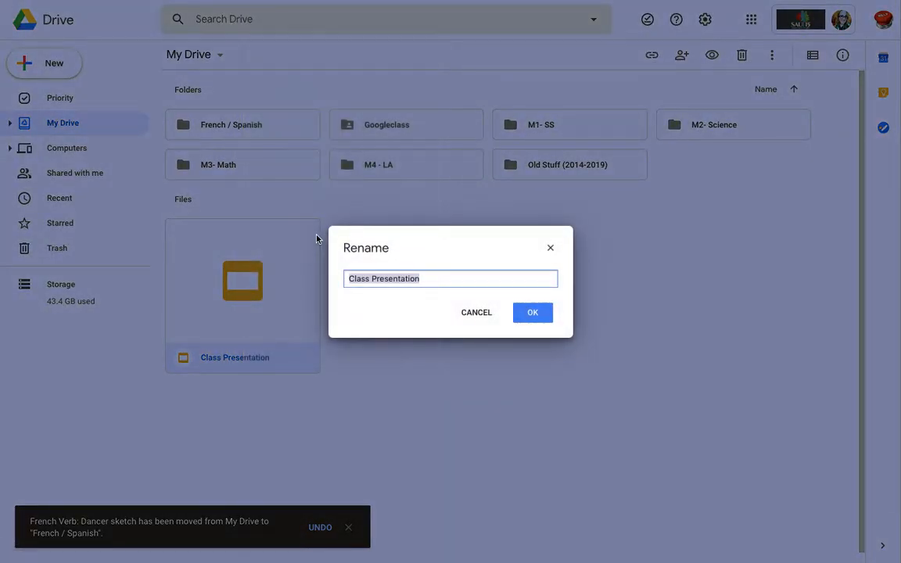
type("L")
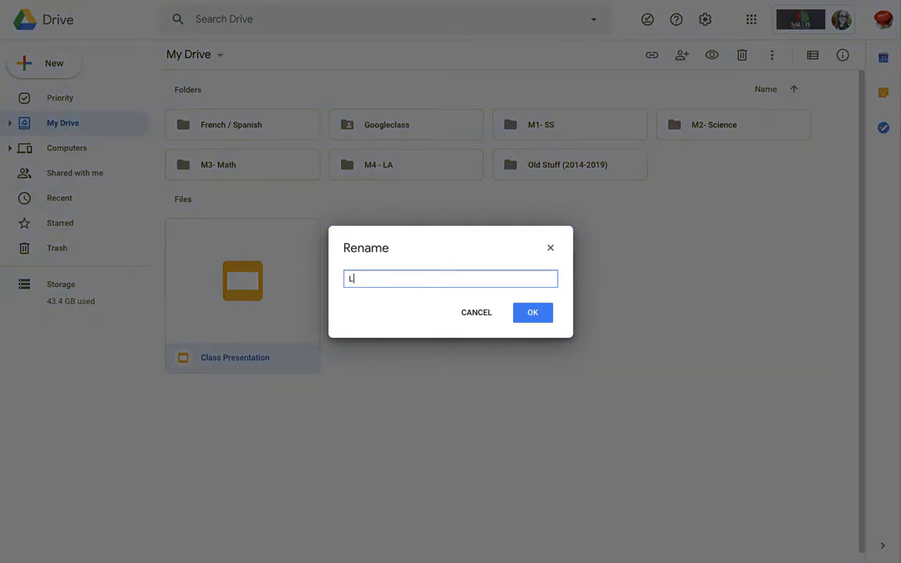
type("A Latin Root Study Presentation ")
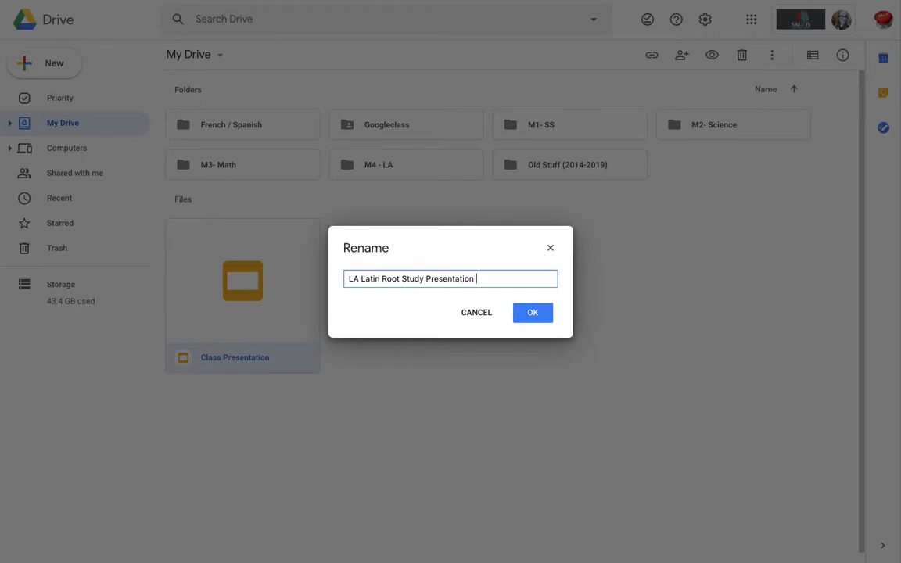
type("9/25/19")
left_click(536, 316)
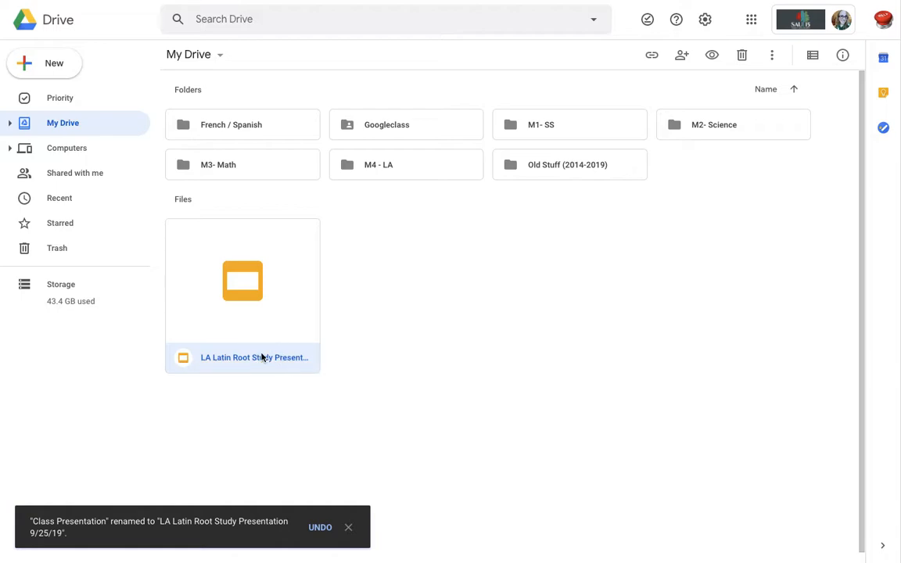
left_click_drag(265, 338, 381, 170)
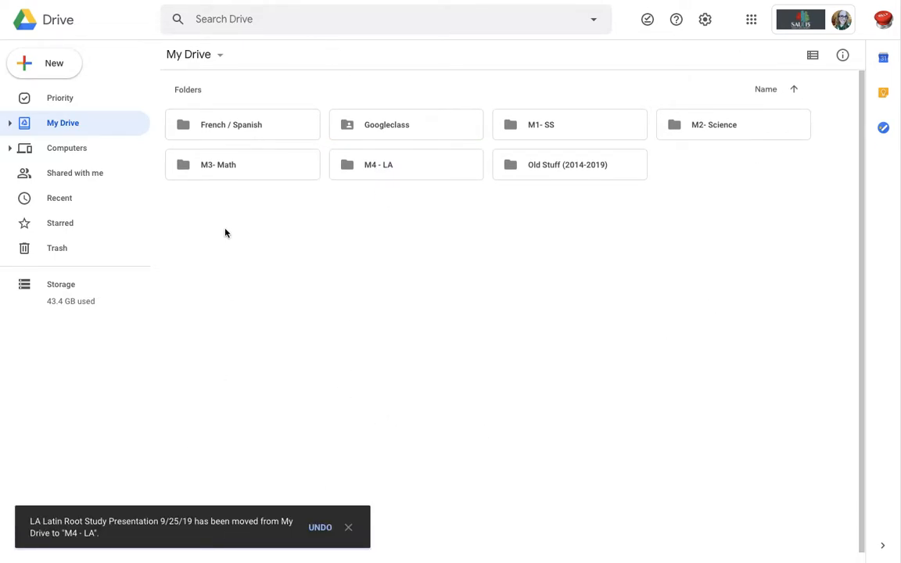
Step: Expand the My Drive folder tree, look through Grade 7 ~ 2014-2019 inside Old Stuff (2014-2019), and return to My Drive
left_click(9, 125)
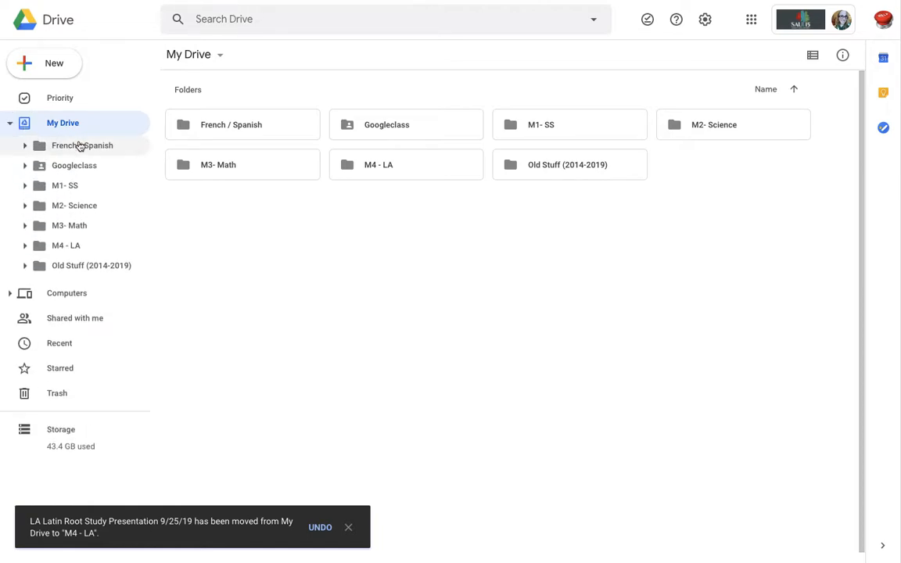
left_click(584, 172)
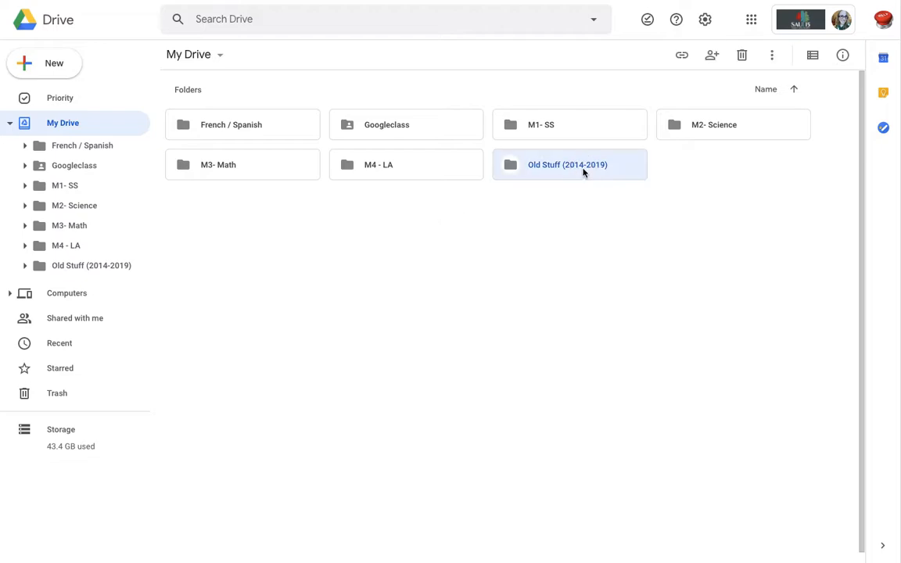
double_click(584, 172)
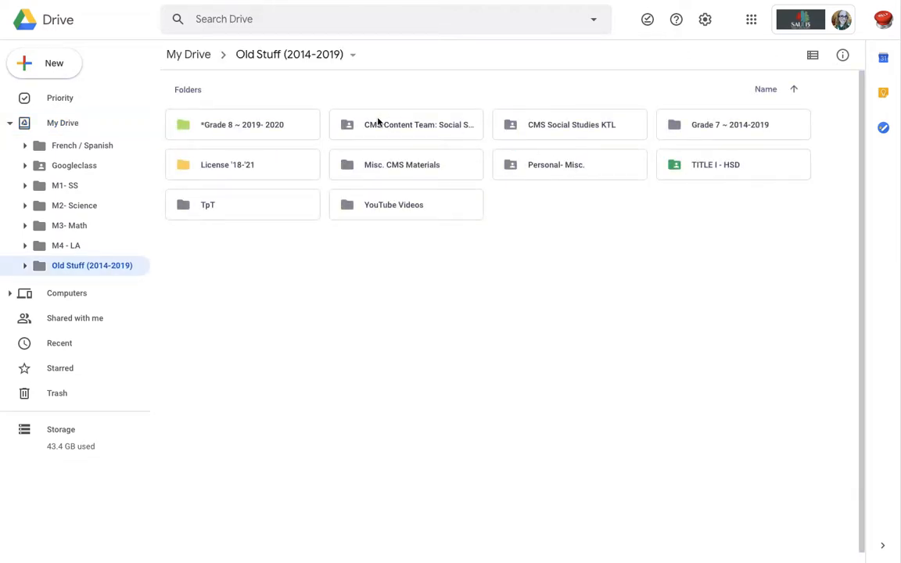
double_click(754, 125)
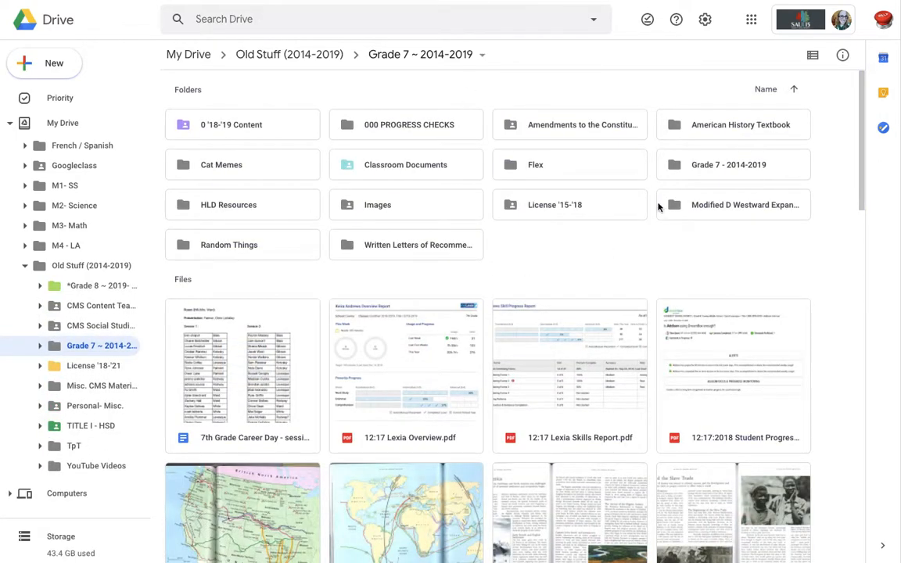
scroll(719, 214, "down", 15)
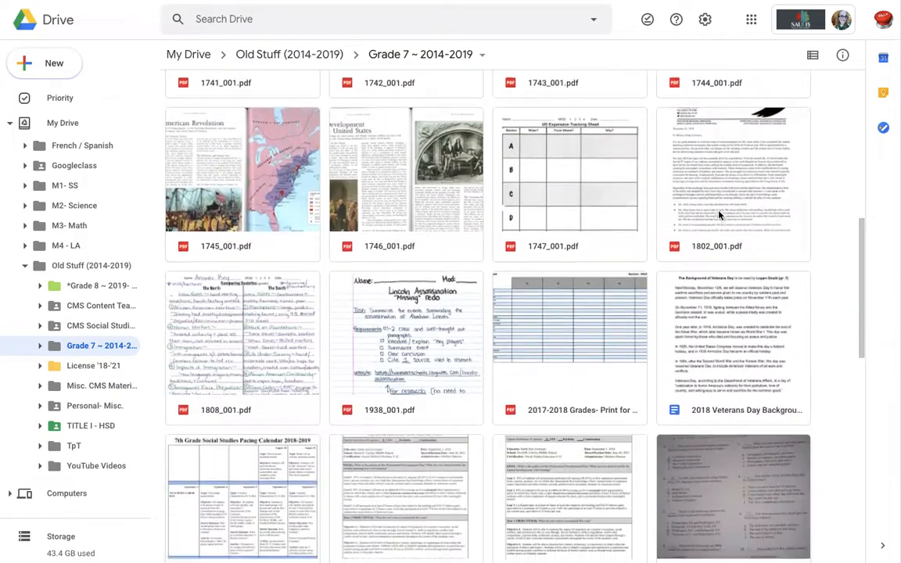
scroll(720, 214, "up", 15)
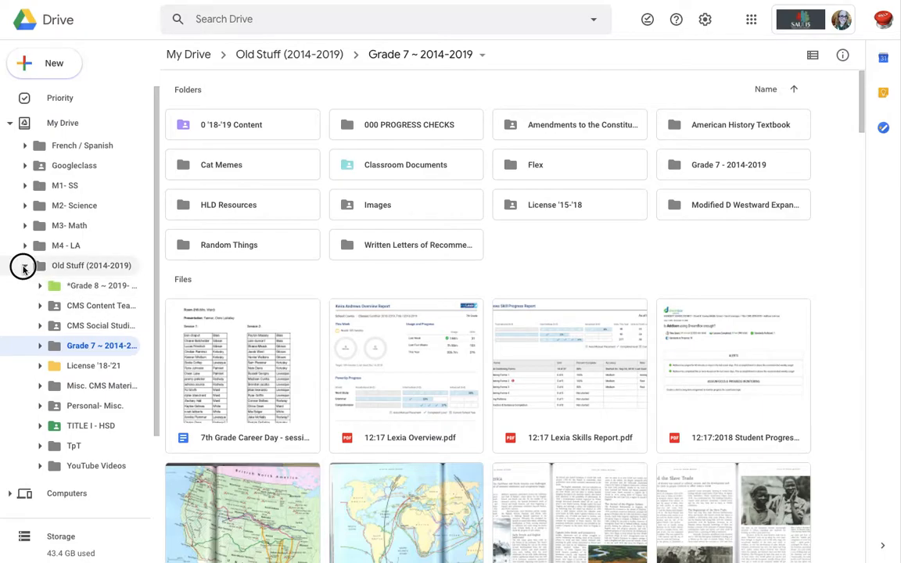
left_click(24, 267)
left_click(55, 123)
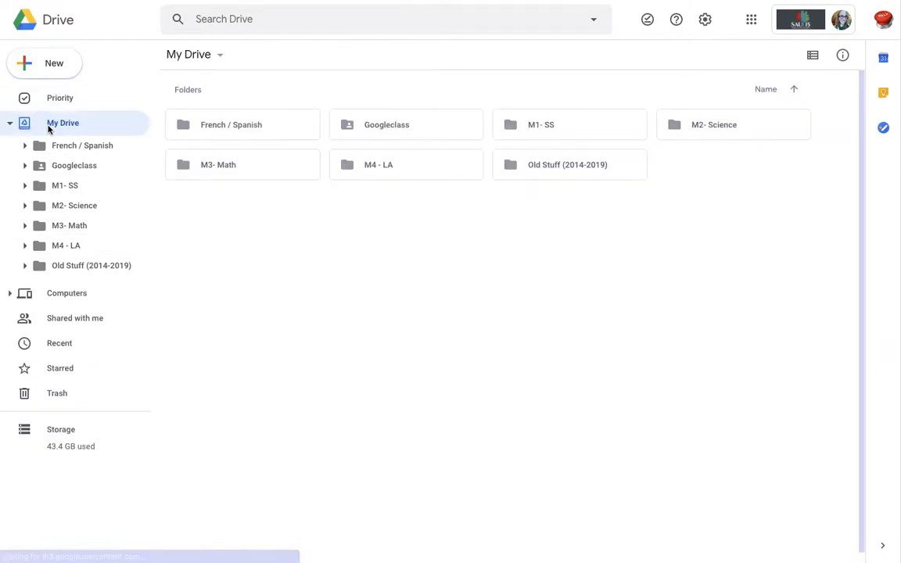
Step: Search the Drive for "veterans day" and look over the first matching files
left_click(316, 26)
left_click(221, 52)
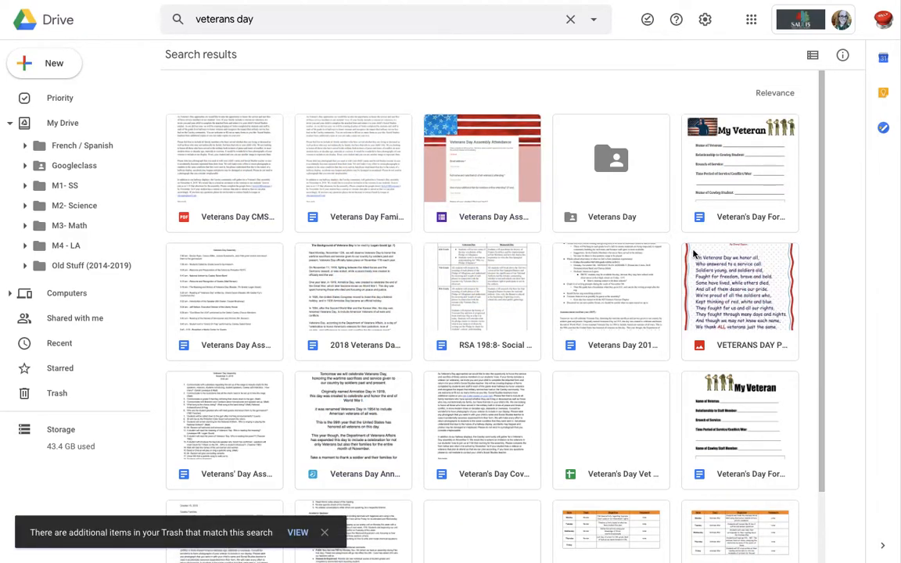
scroll(511, 347, "down", 2)
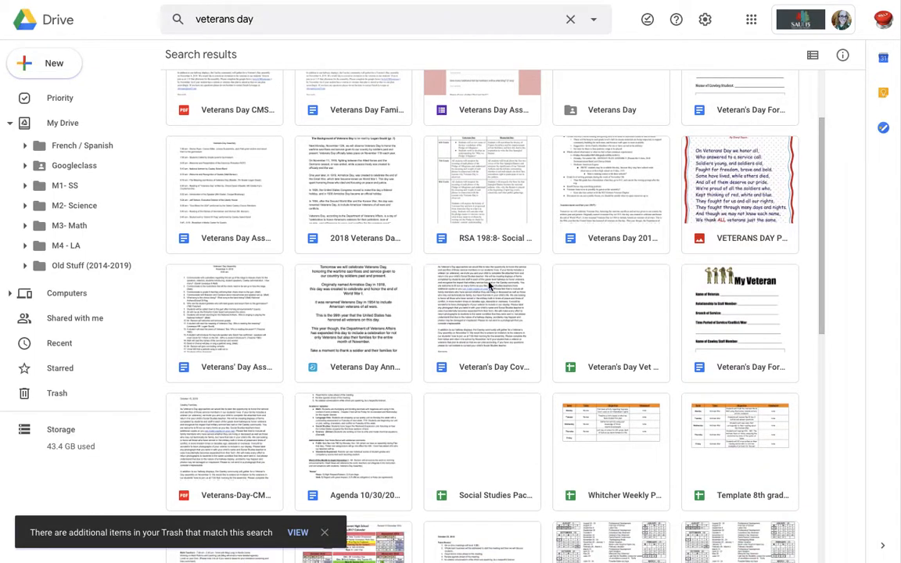
scroll(489, 284, "down", 1)
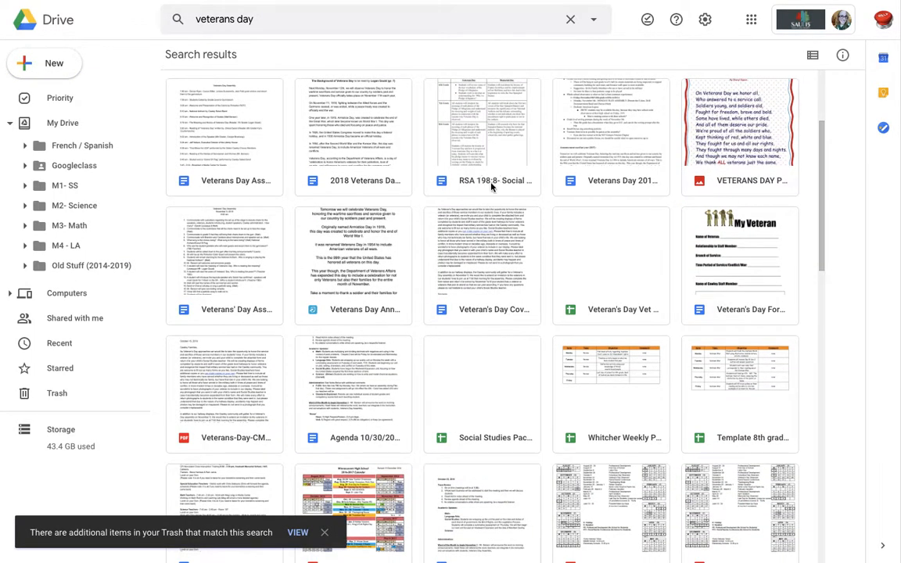
Step: Check the folder path of the RSA 198:8- Social Studies Grade Level Plans document, browse the remaining search results, and return to My Drive
left_click(492, 186)
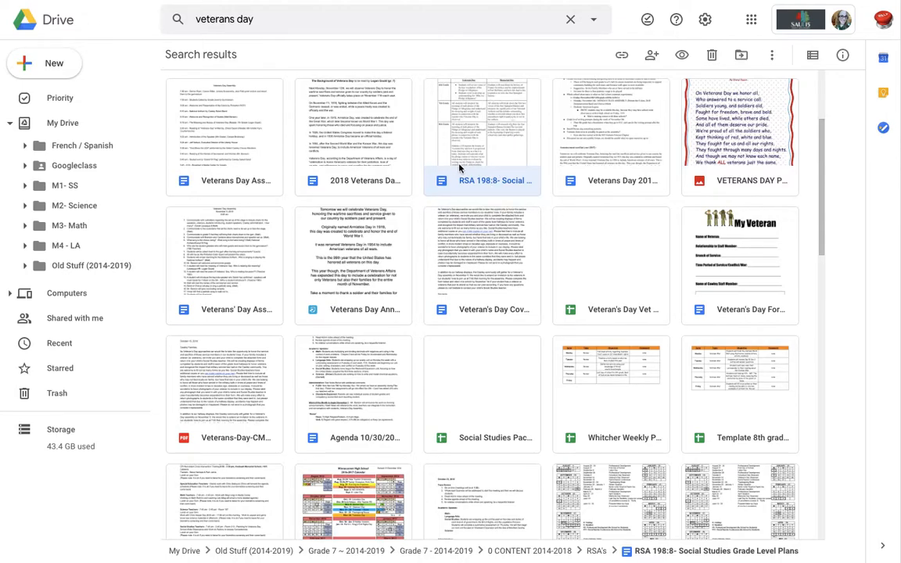
scroll(471, 184, "down", 6)
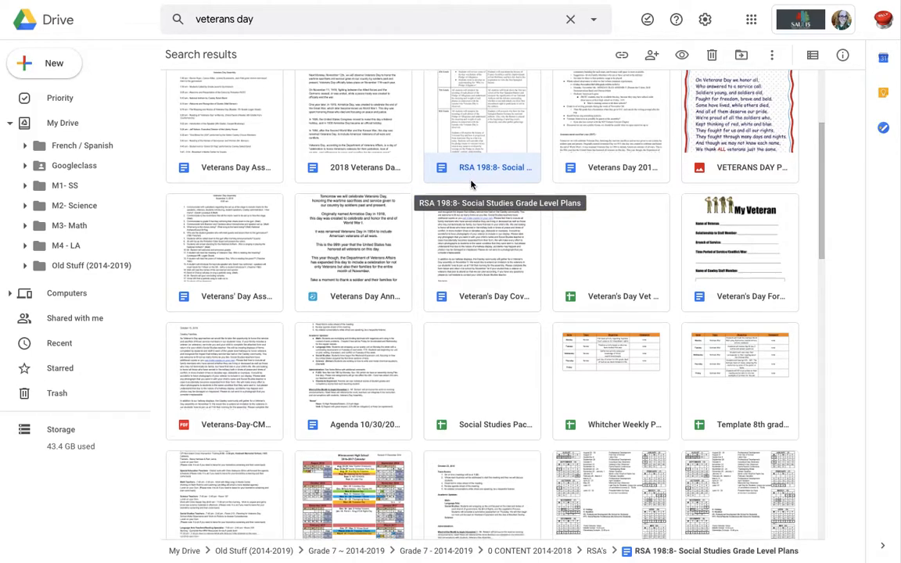
scroll(462, 221, "up", 2)
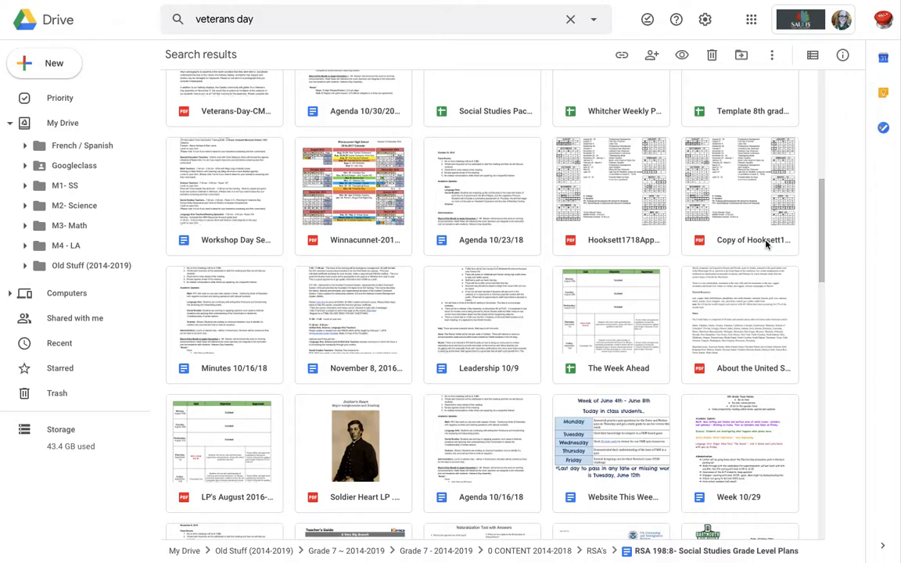
scroll(583, 250, "down", 10)
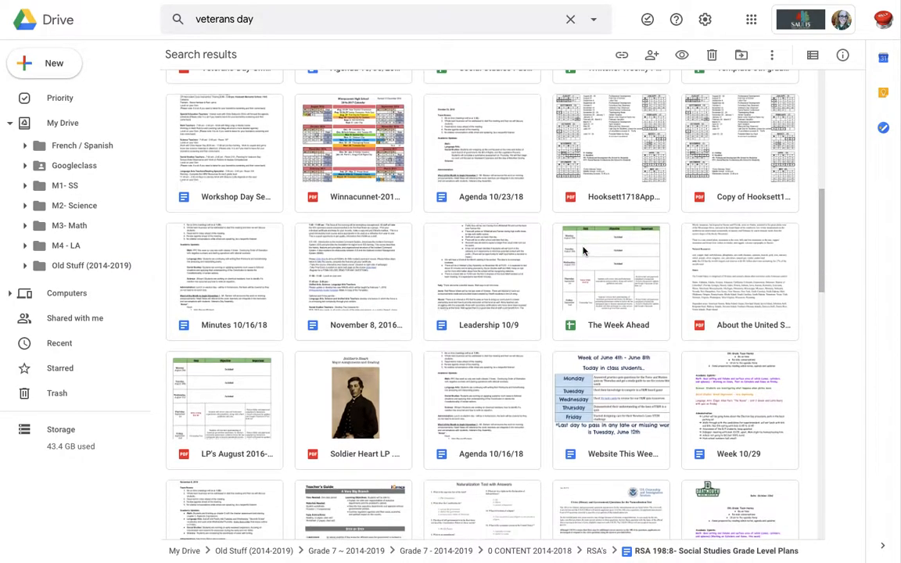
scroll(583, 250, "up", 3)
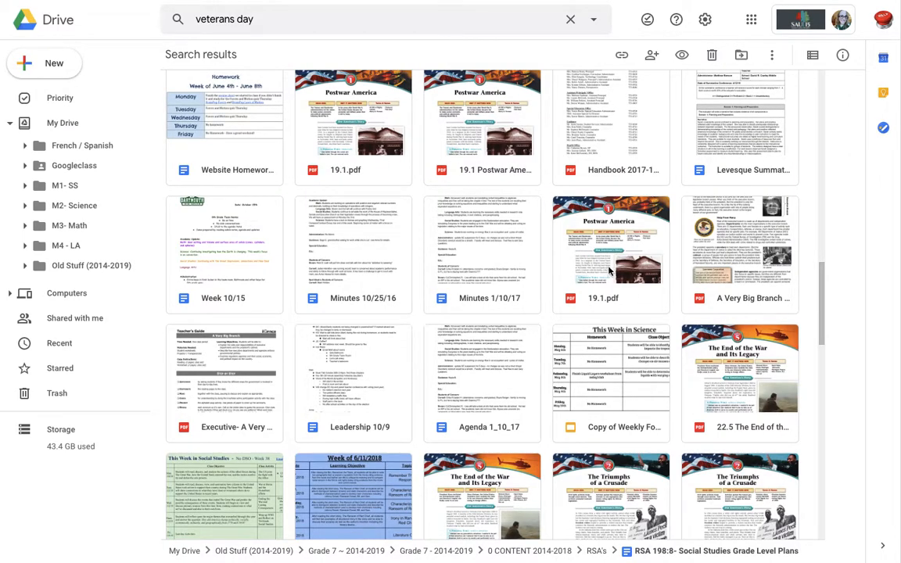
scroll(767, 368, "down", 10)
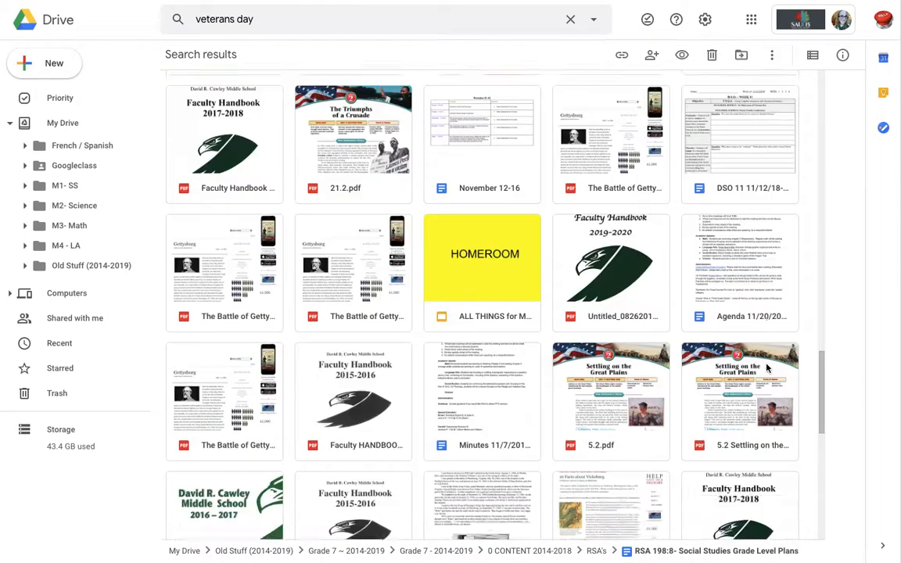
scroll(235, 201, "up", 15)
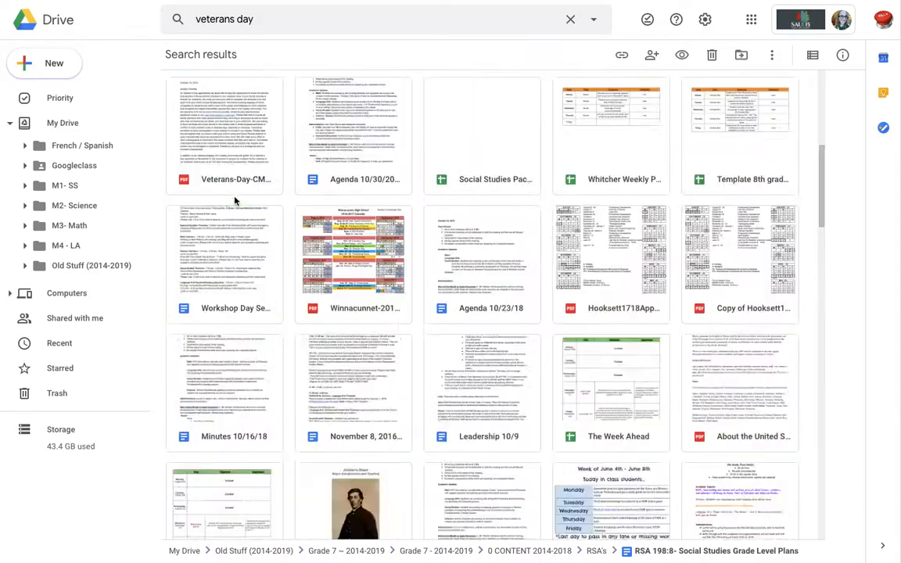
left_click(63, 123)
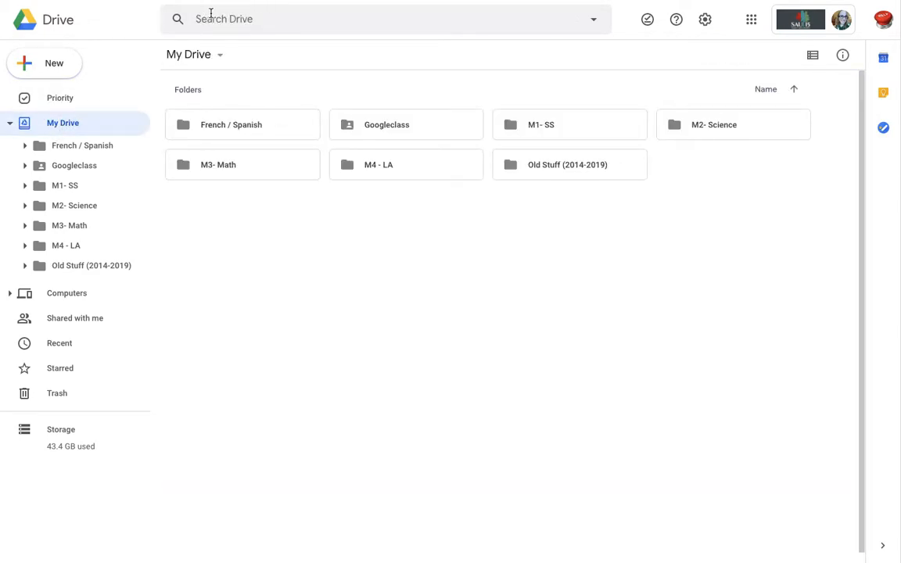
left_click(63, 63)
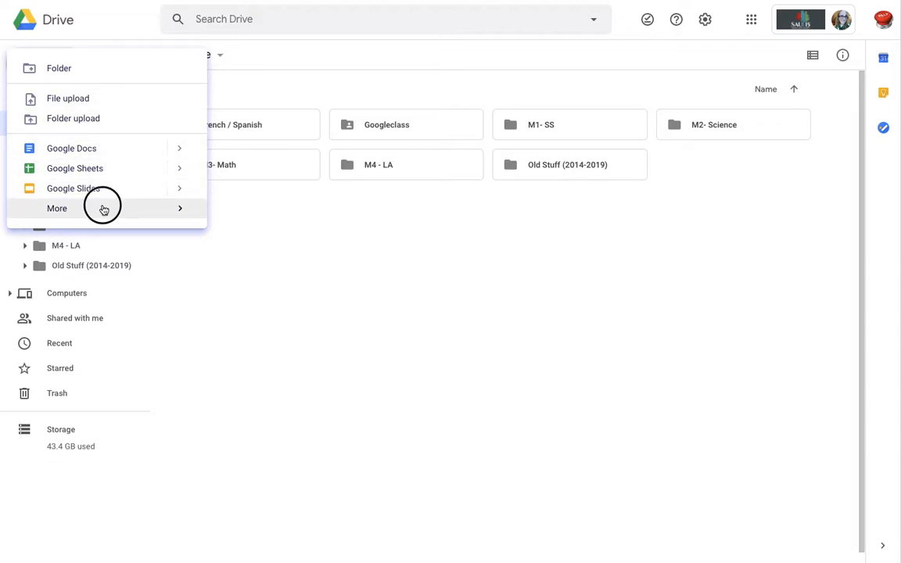
mouse_move(103, 210)
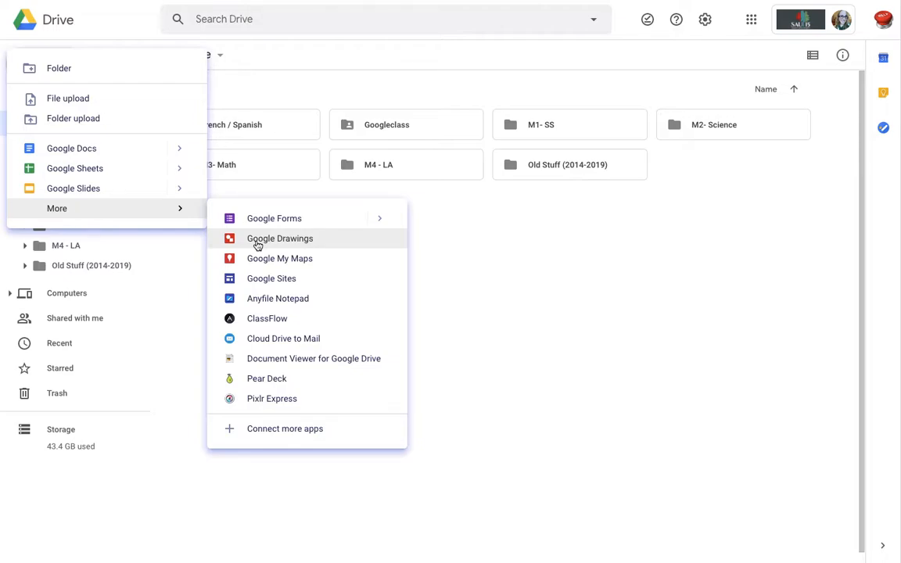
left_click(535, 273)
Step: Add the French / Spanish folder to Starred and look through the starred folders and files
left_click(225, 123)
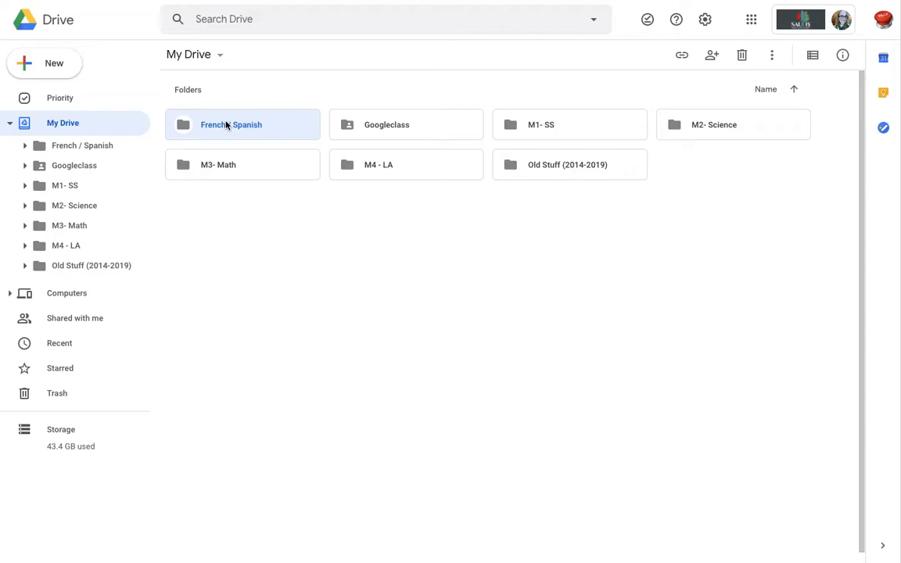
right_click(226, 124)
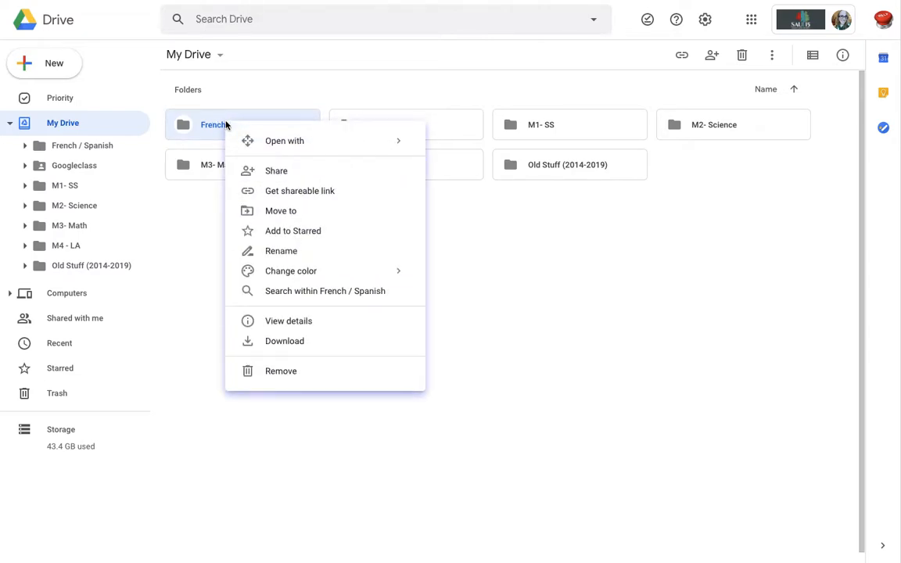
left_click(314, 238)
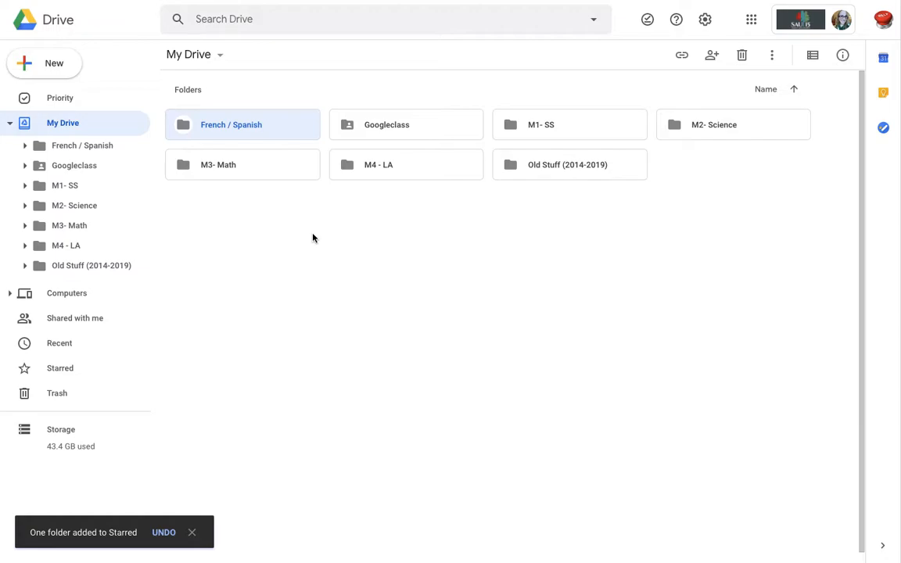
left_click(64, 370)
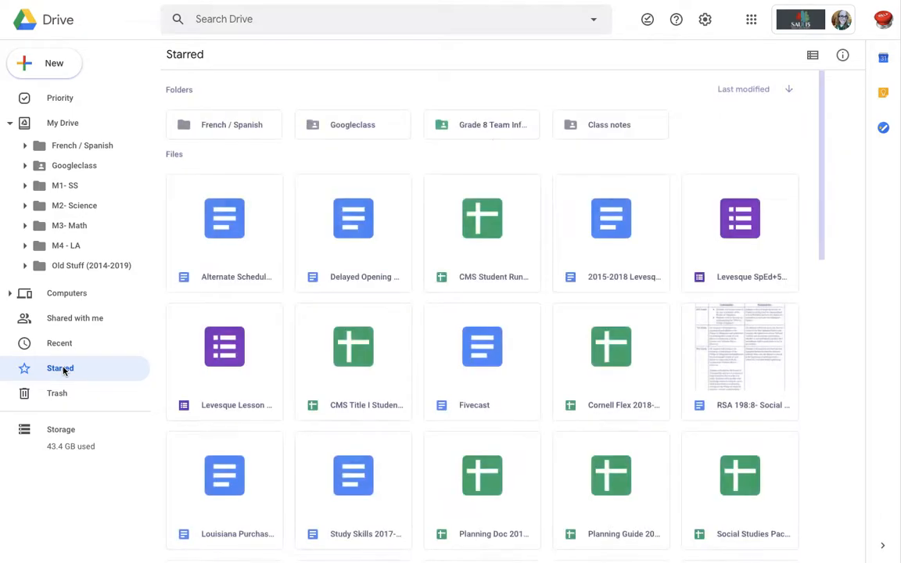
scroll(317, 354, "down", 10)
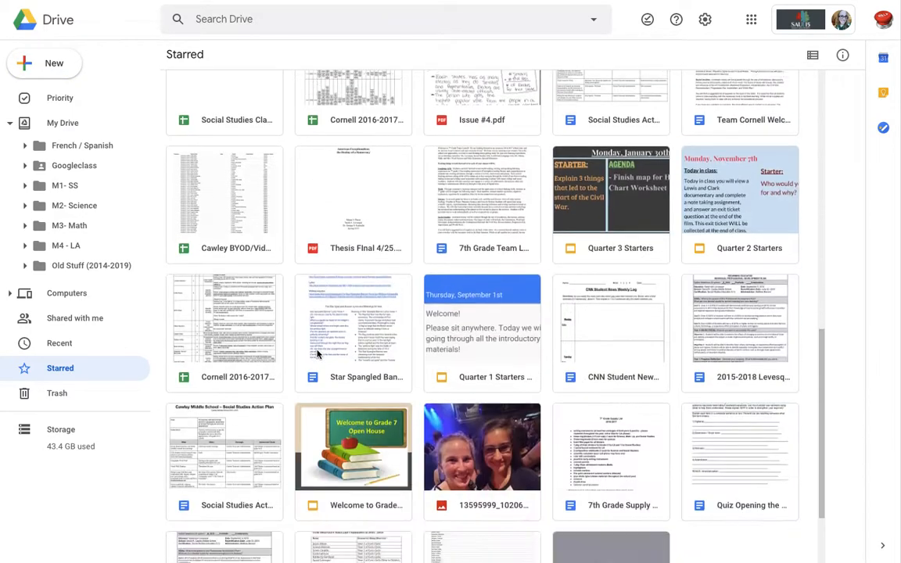
scroll(318, 354, "up", 10)
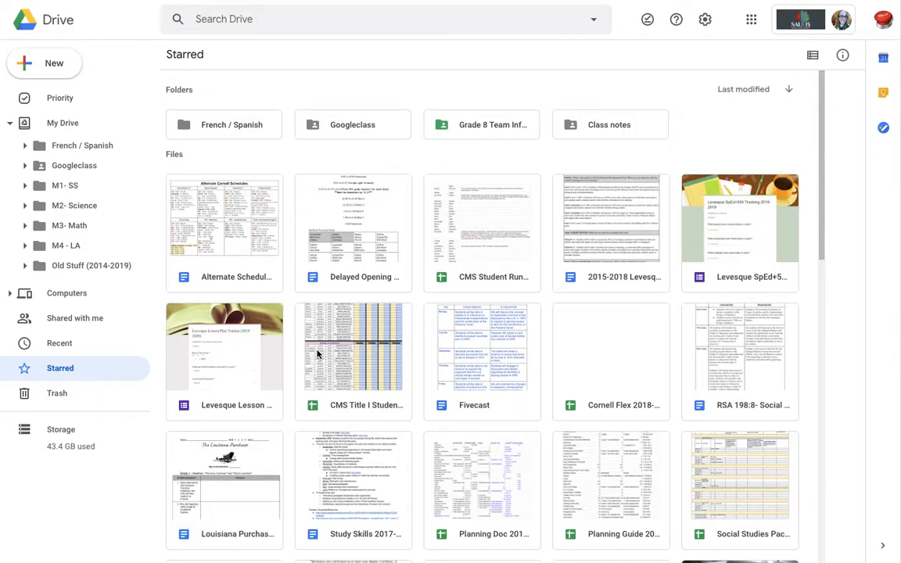
Step: In My Drive, change the French / Spanish folder's color to blue and the Googleclass folder's color to light purple
left_click(50, 124)
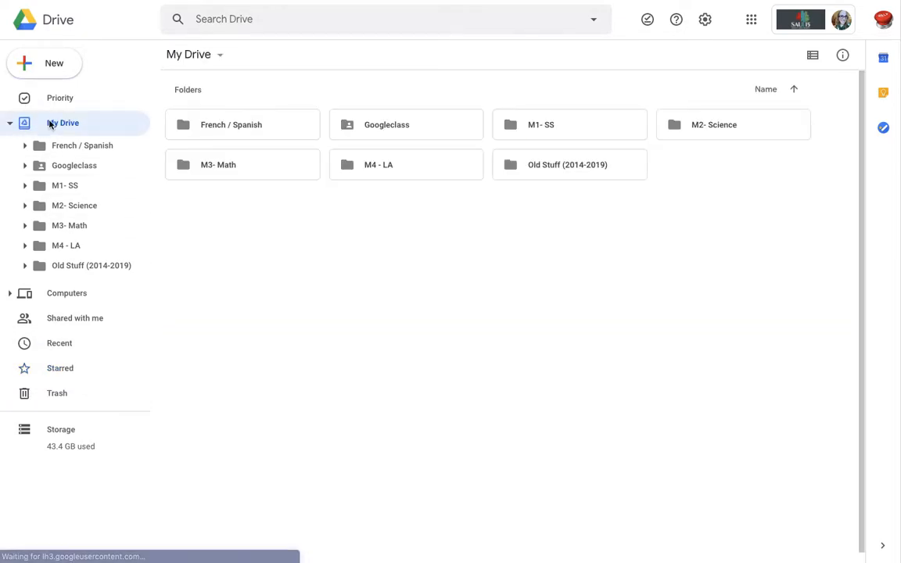
right_click(258, 122)
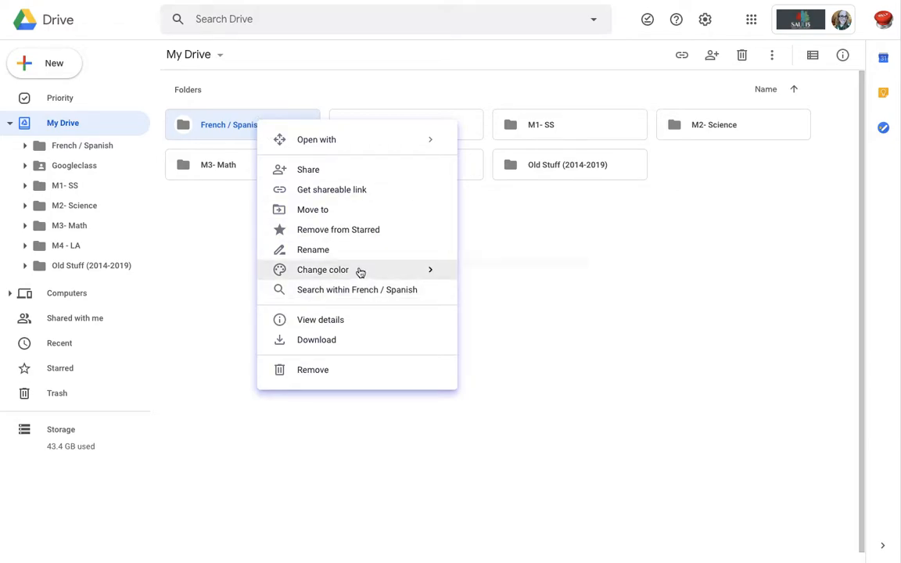
mouse_move(358, 270)
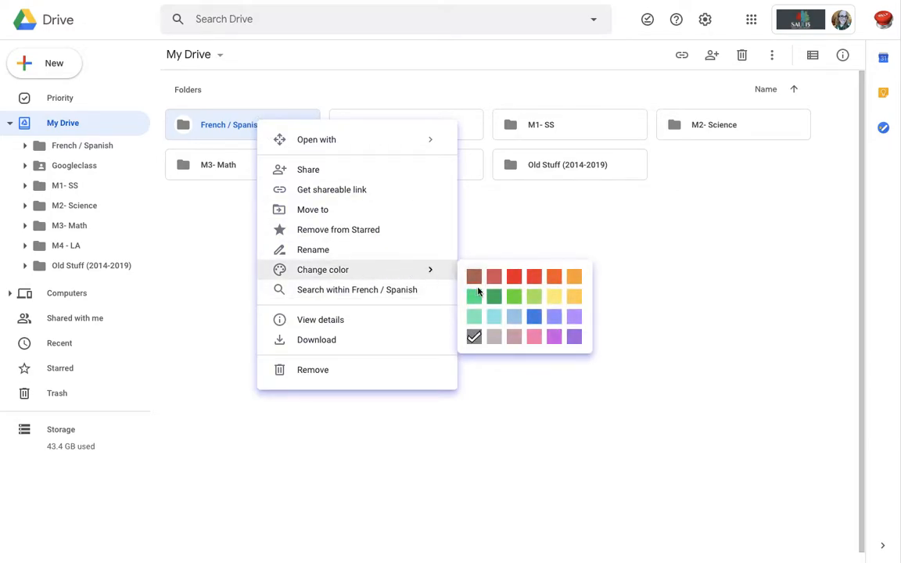
left_click(534, 320)
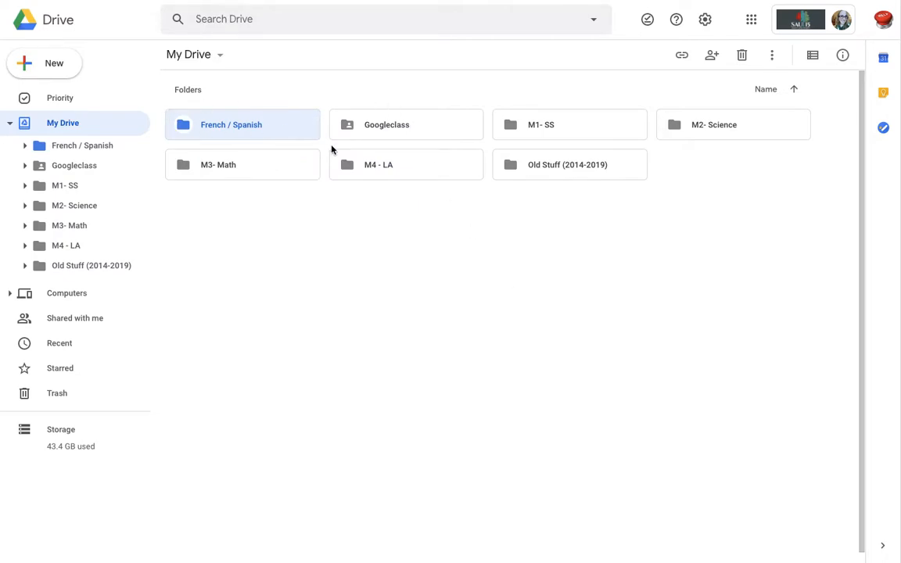
right_click(387, 137)
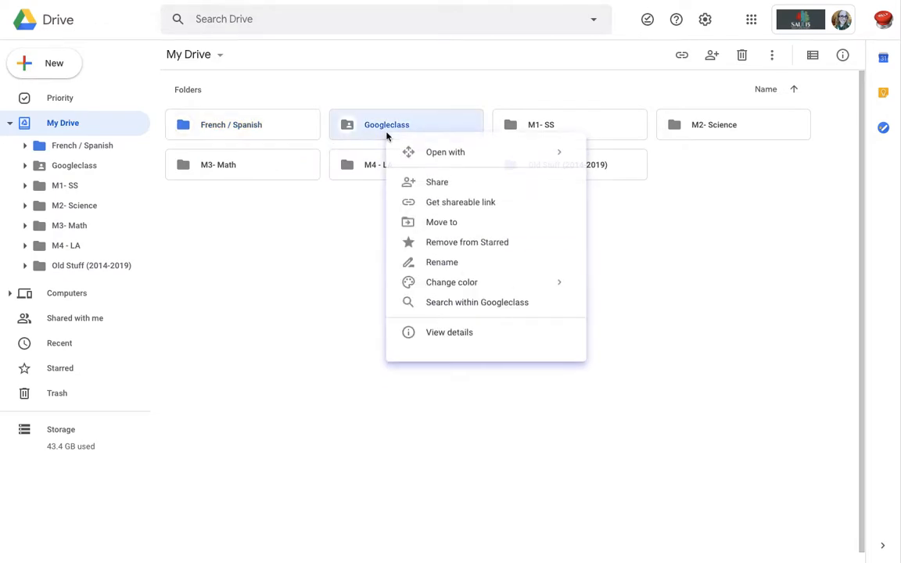
mouse_move(458, 285)
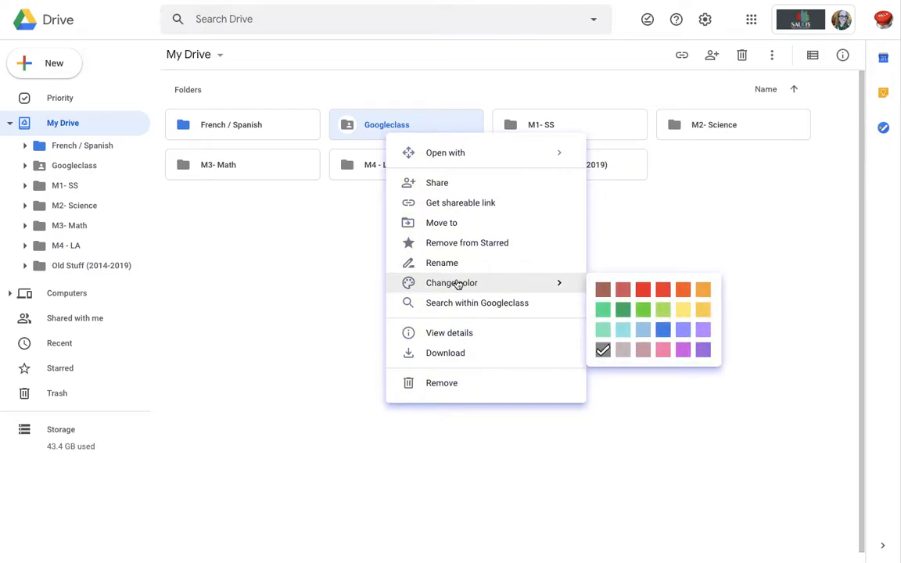
left_click(704, 332)
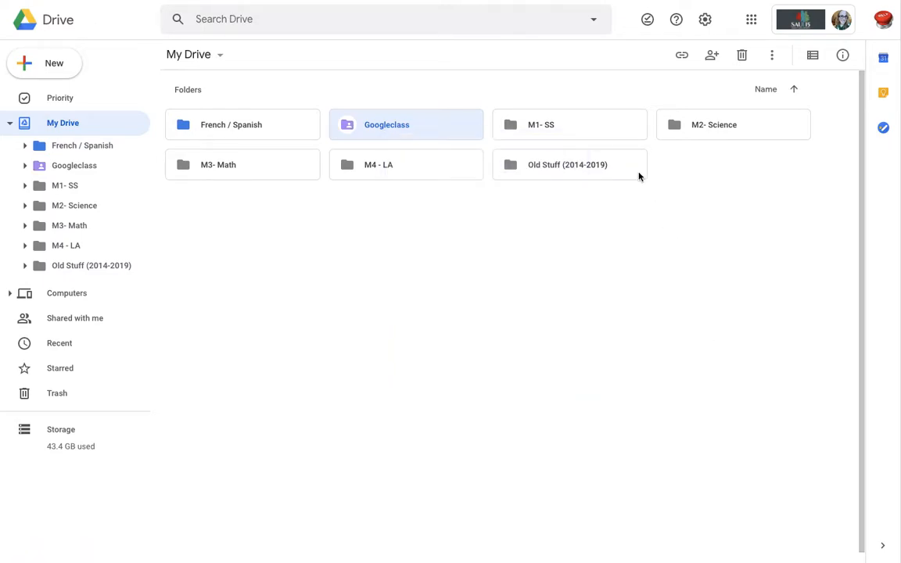
Step: Change the M1- SS folder's color to red and the M2- Science folder's color to dark green
right_click(561, 124)
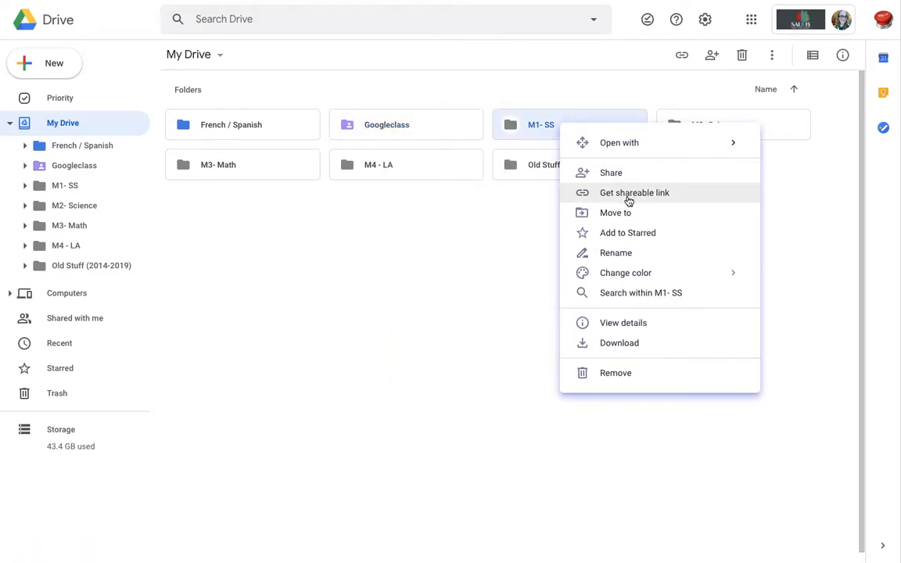
mouse_move(646, 272)
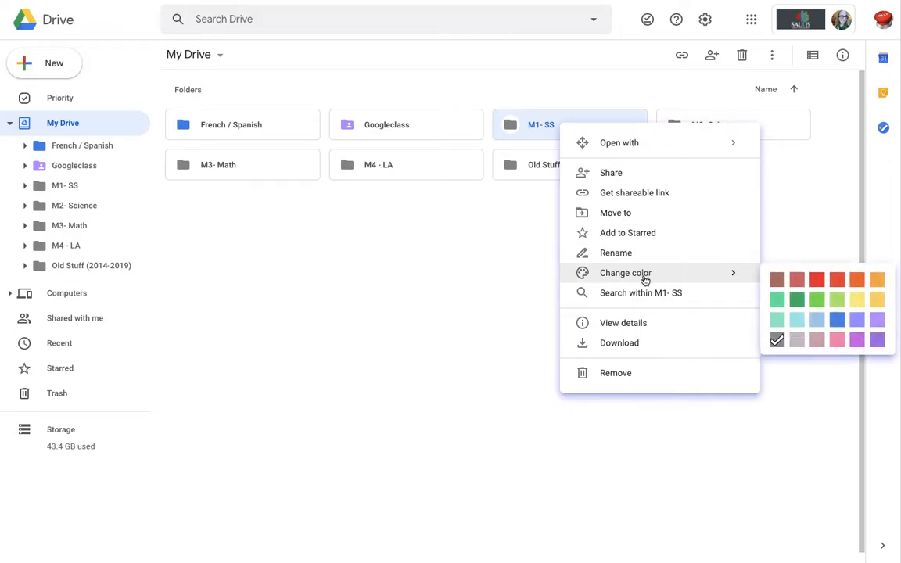
left_click(817, 280)
right_click(744, 127)
mouse_move(670, 274)
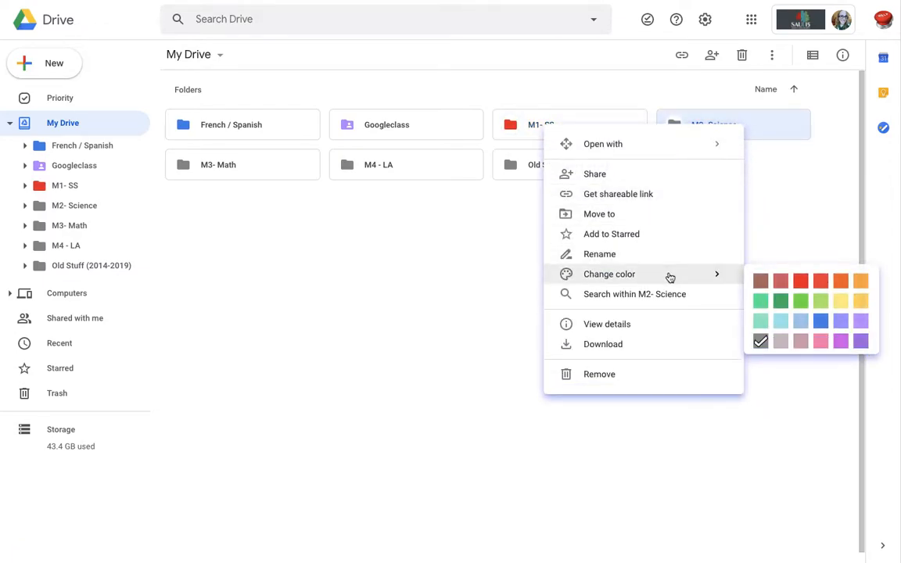
left_click(780, 300)
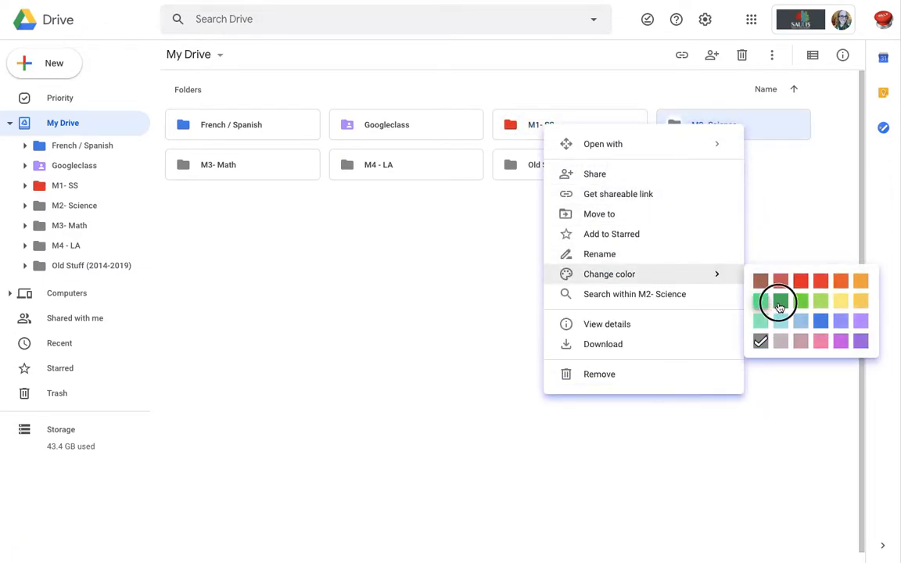
Step: Change the M3- Math folder's color to golden yellow and the M4 - LA folder's color to pink
right_click(220, 160)
mouse_move(329, 310)
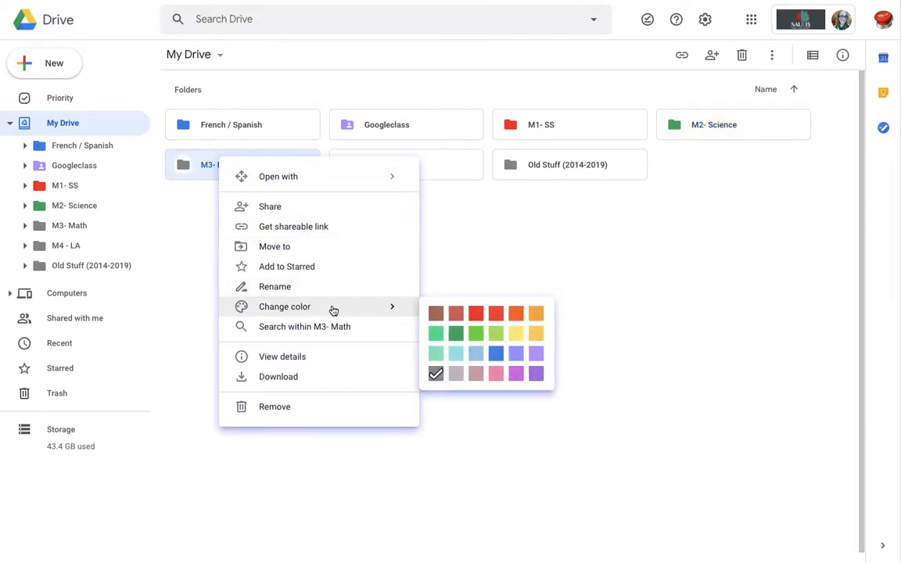
left_click(537, 335)
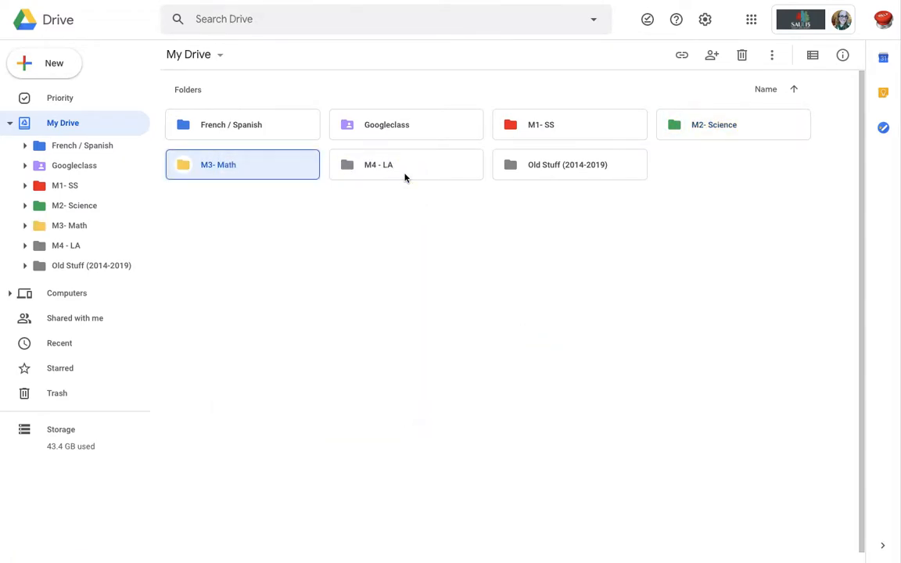
right_click(406, 177)
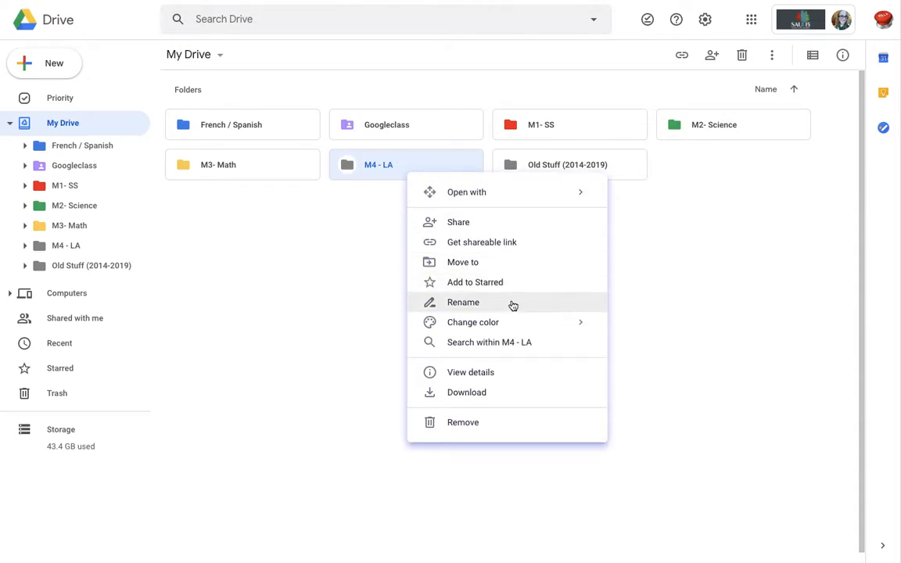
mouse_move(529, 326)
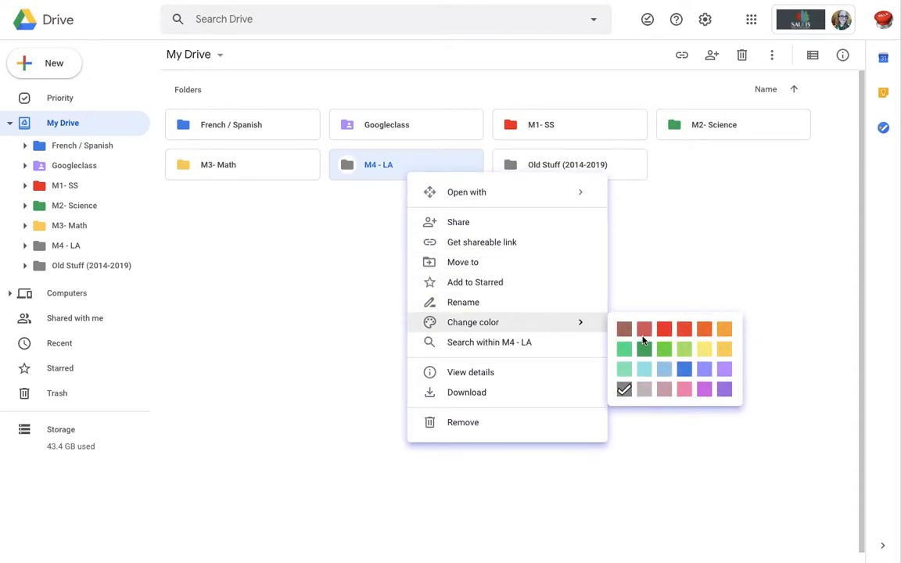
left_click(684, 391)
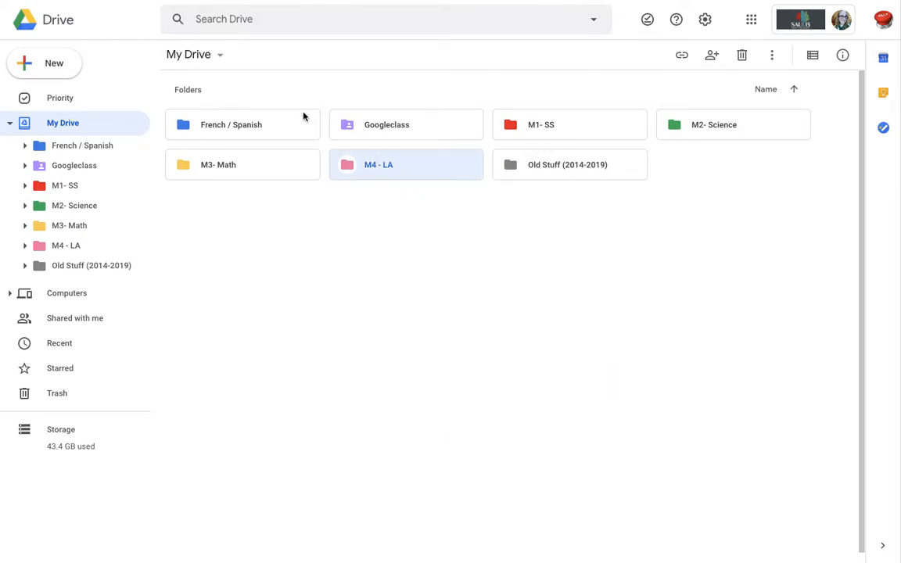
left_click(381, 276)
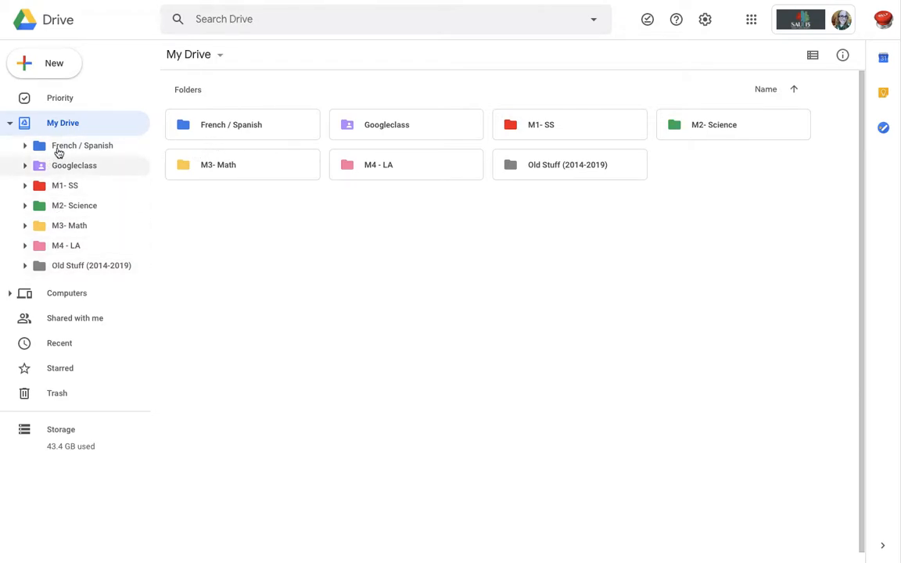
Step: Look at the files shared with the account and the recent files, and return to My Drive
left_click(61, 318)
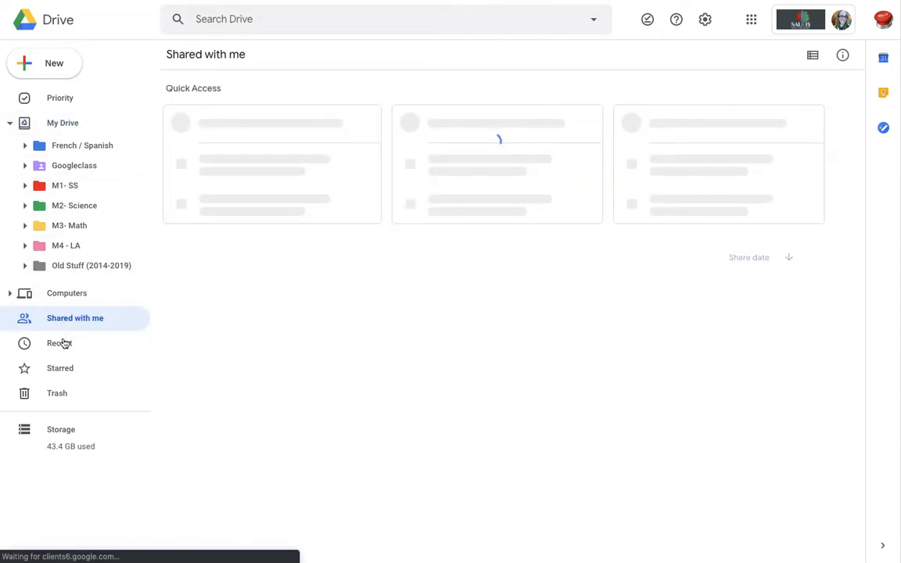
left_click(64, 346)
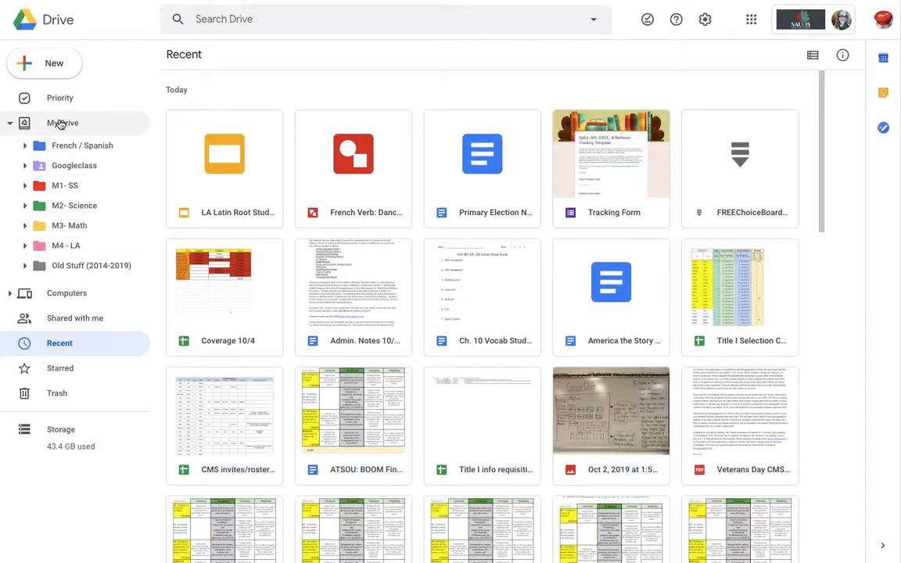
left_click(60, 123)
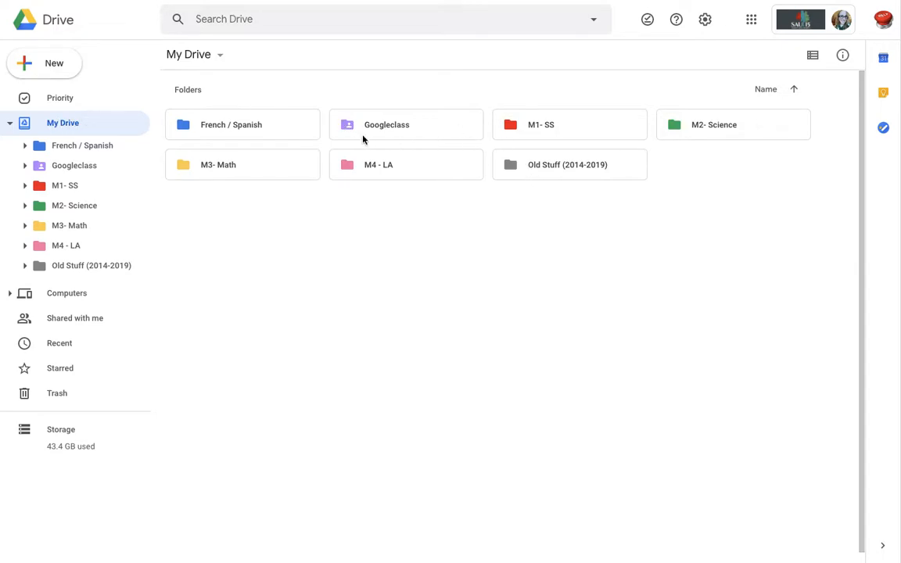
Step: Rename the French / Spanish folder as "2 French / Spanish"
right_click(241, 127)
left_click(313, 256)
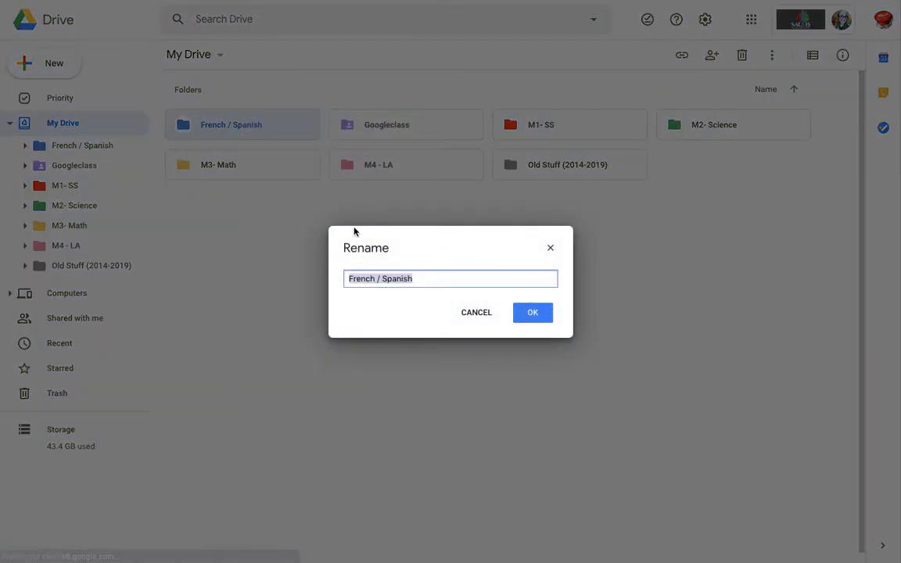
left_click(350, 279)
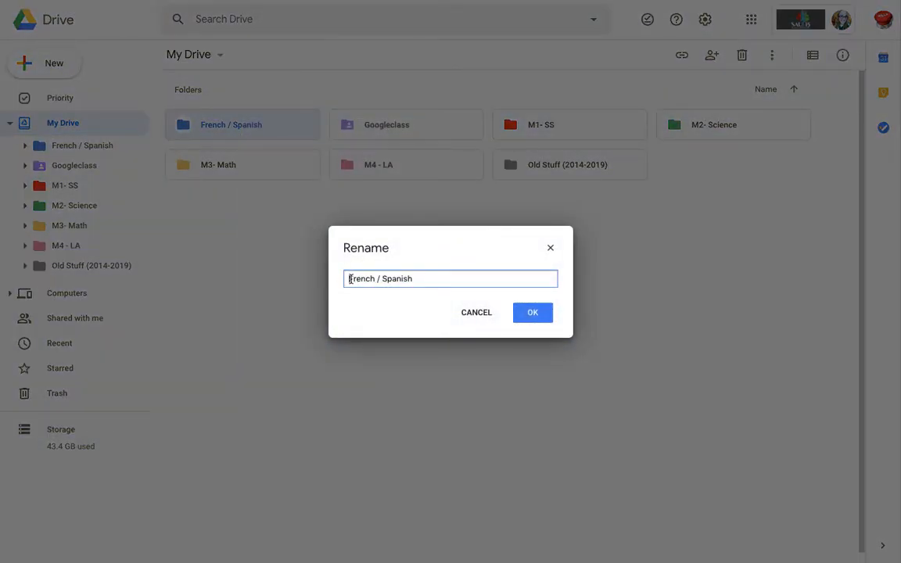
type("2")
key("BackSpace")
type("2")
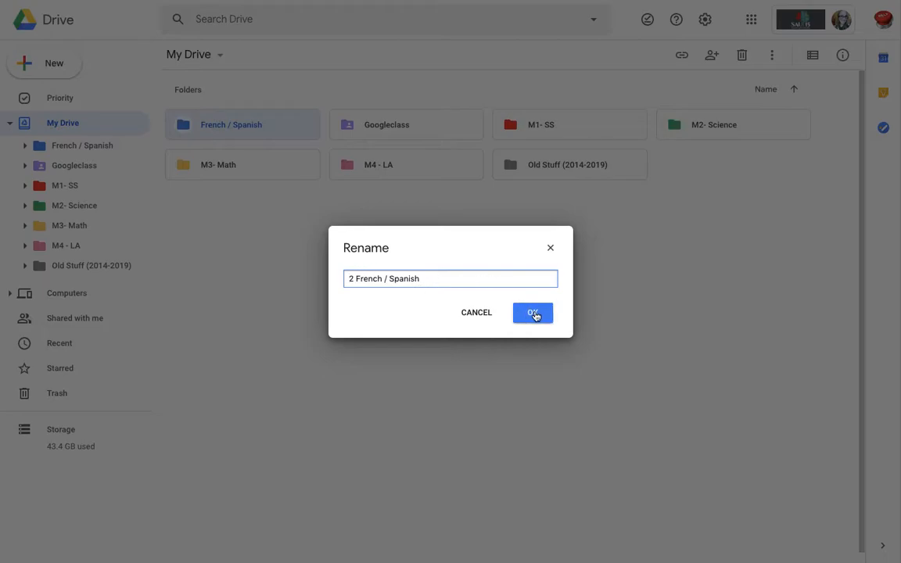
left_click(534, 315)
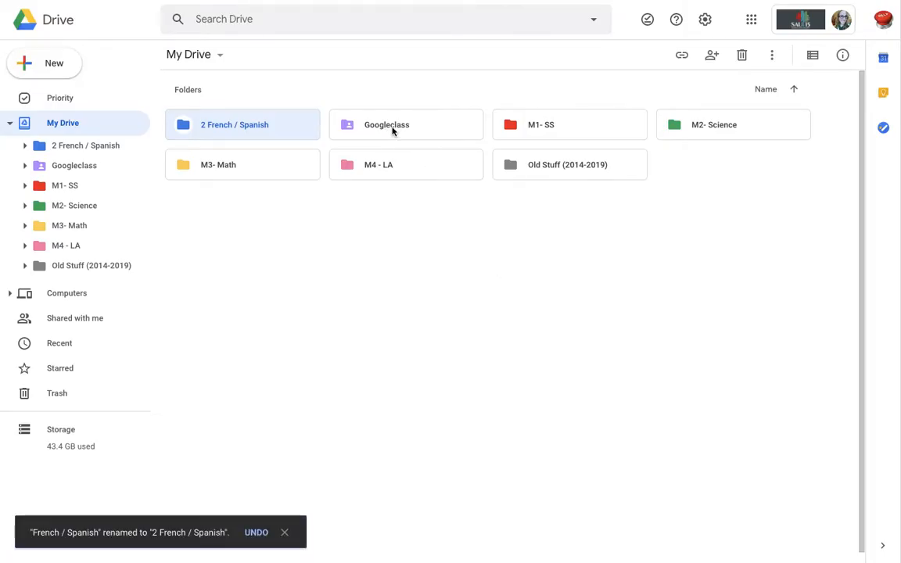
Step: Rename the M1- SS folder as "3 M1- SS"
left_click(546, 134)
right_click(546, 134)
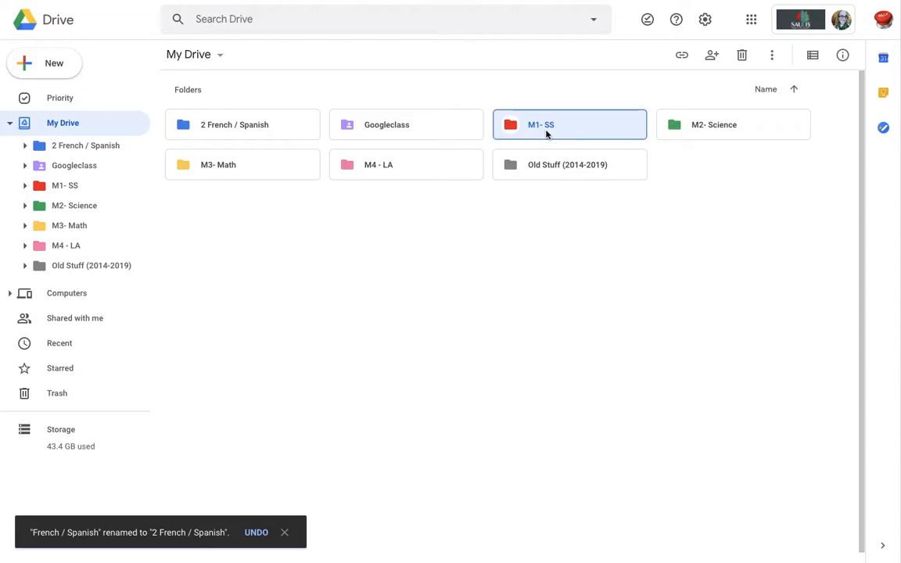
left_click(608, 266)
left_click(347, 279)
type("3 M1- SS")
left_click(528, 312)
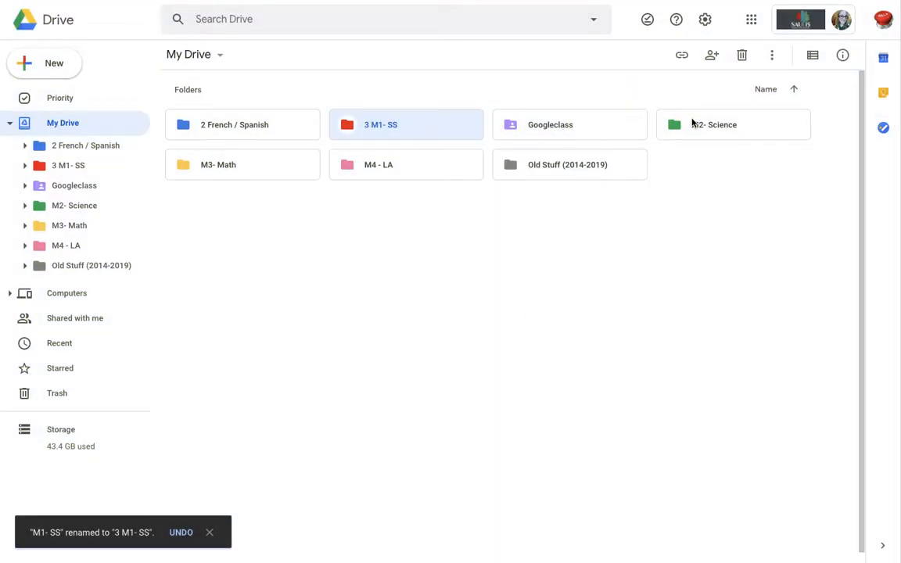
Step: Rename the M2- Science folder as "4 M2- Science"
right_click(693, 122)
left_click(708, 249)
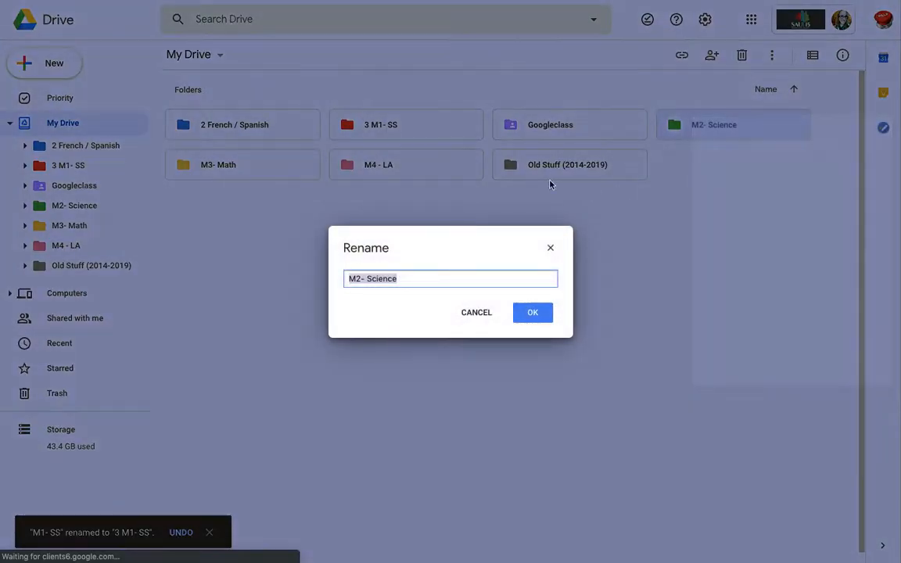
left_click(347, 278)
type("4")
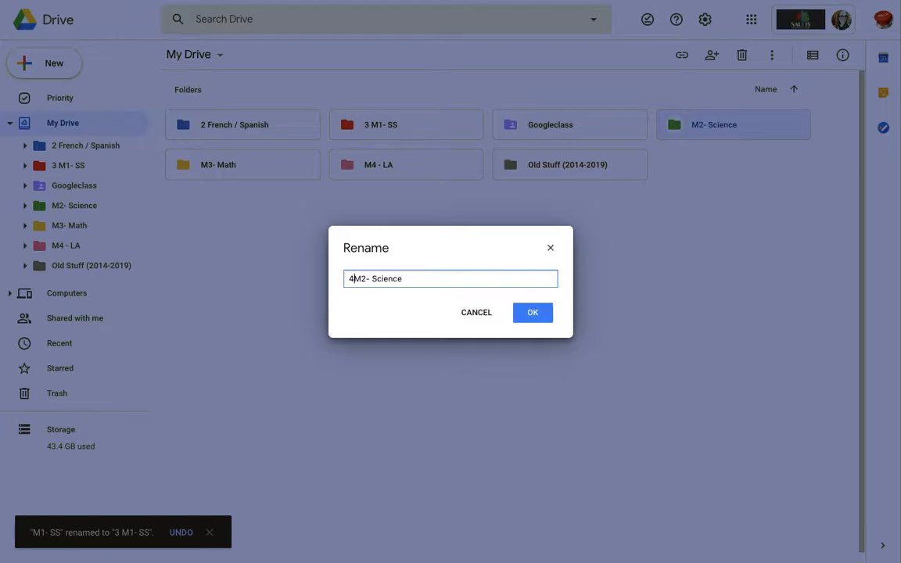
key("Return")
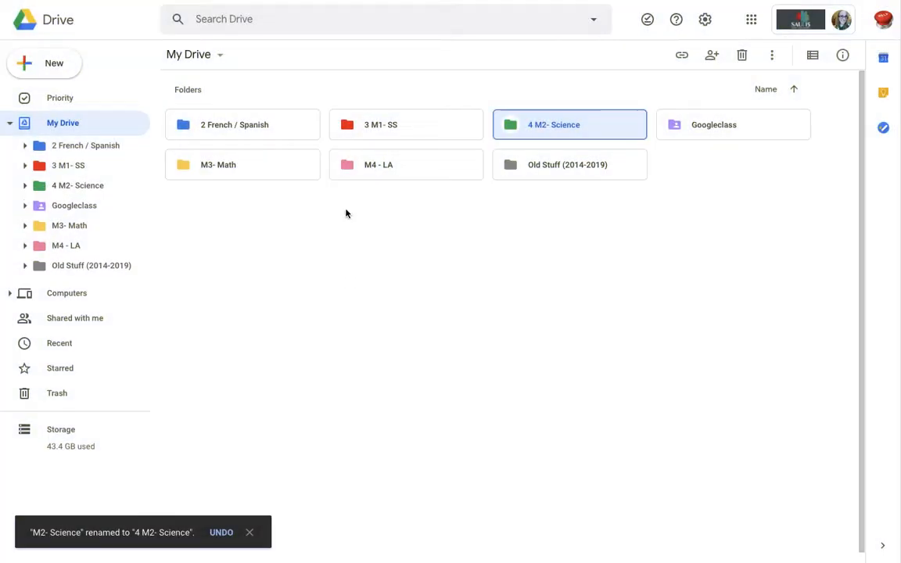
Step: Rename the M3- Math folder as "5 M3- Math"
right_click(249, 163)
left_click(326, 296)
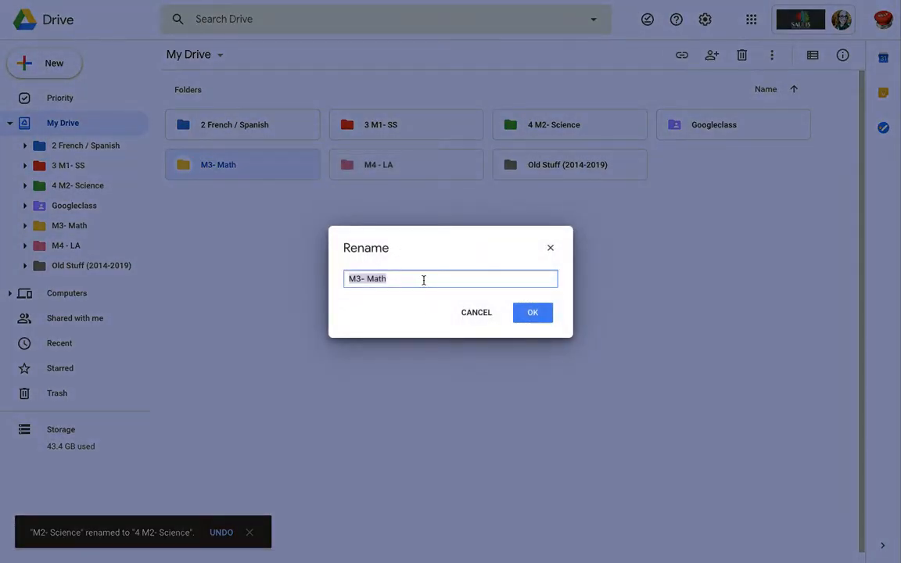
left_click(349, 279)
type("5")
key("Return")
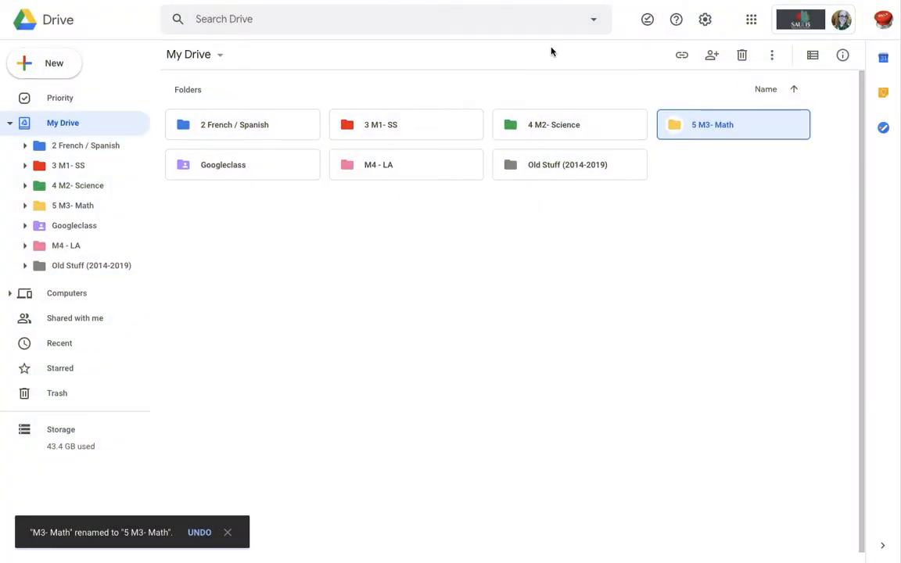
Step: Rename the M4 - LA folder as "6 M4 - LA"
right_click(401, 172)
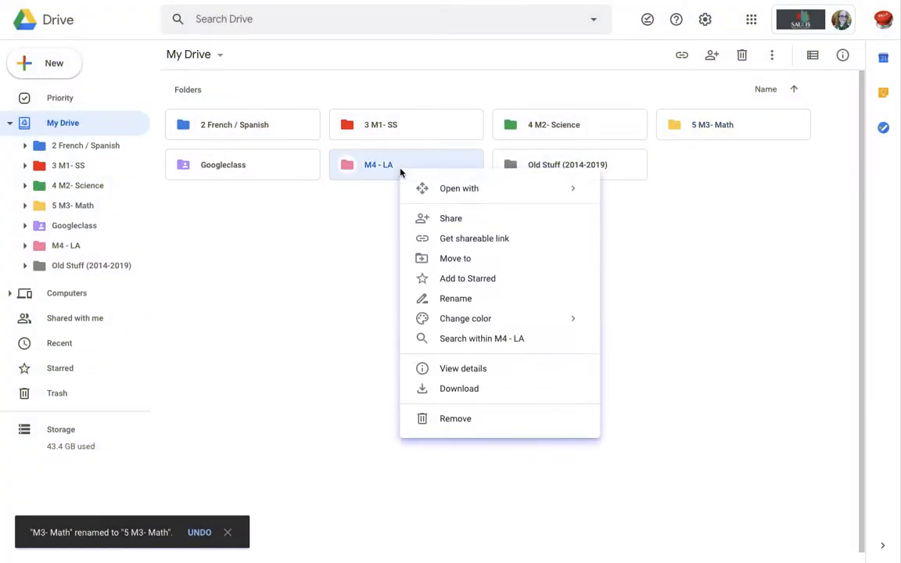
left_click(455, 298)
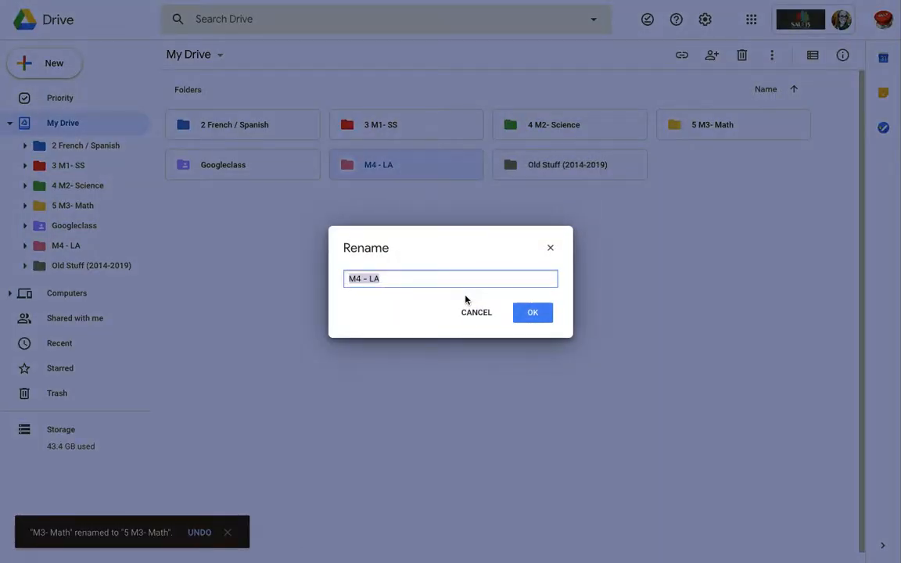
left_click(349, 281)
type("6")
key("Return")
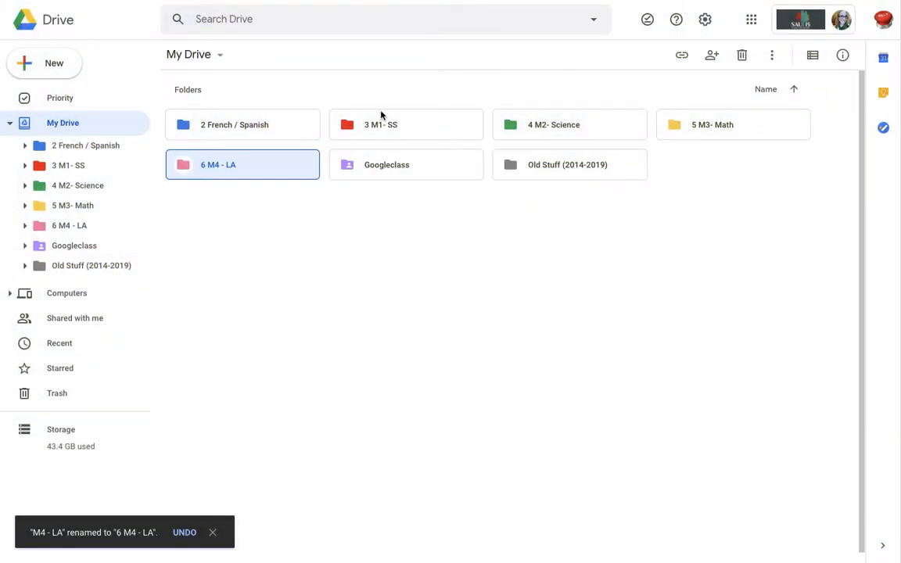
left_click(420, 174)
right_click(418, 177)
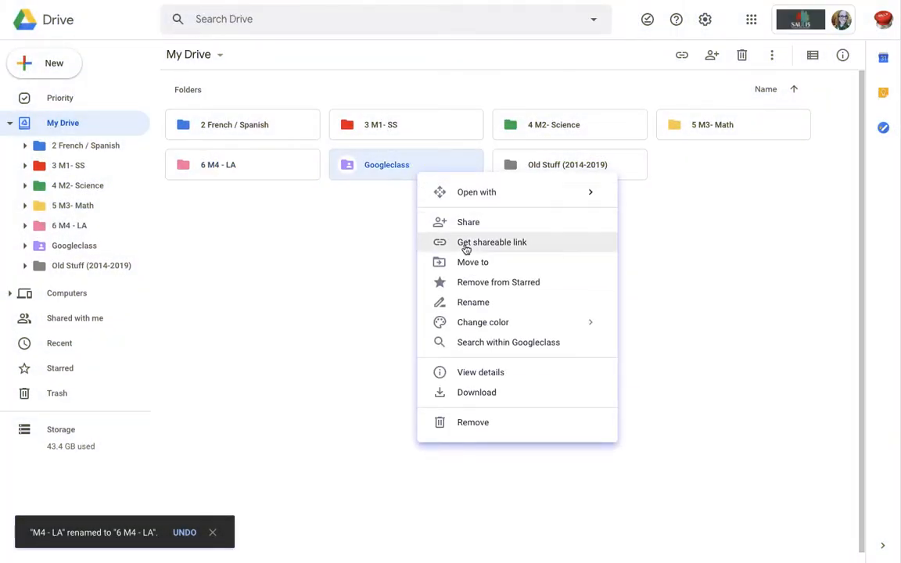
left_click(479, 304)
left_click(479, 321)
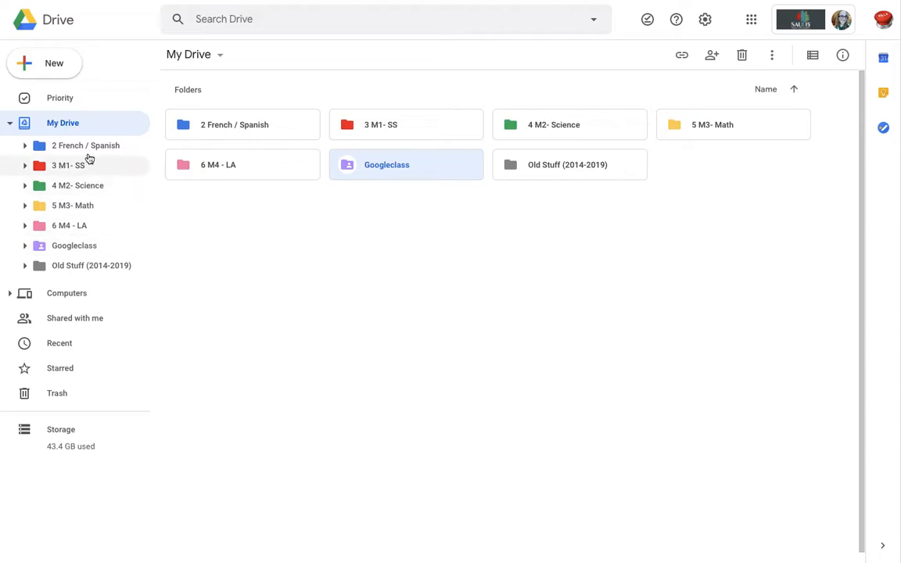
Step: Reverse the name sorting of the My Drive folders to descending order
left_click(794, 93)
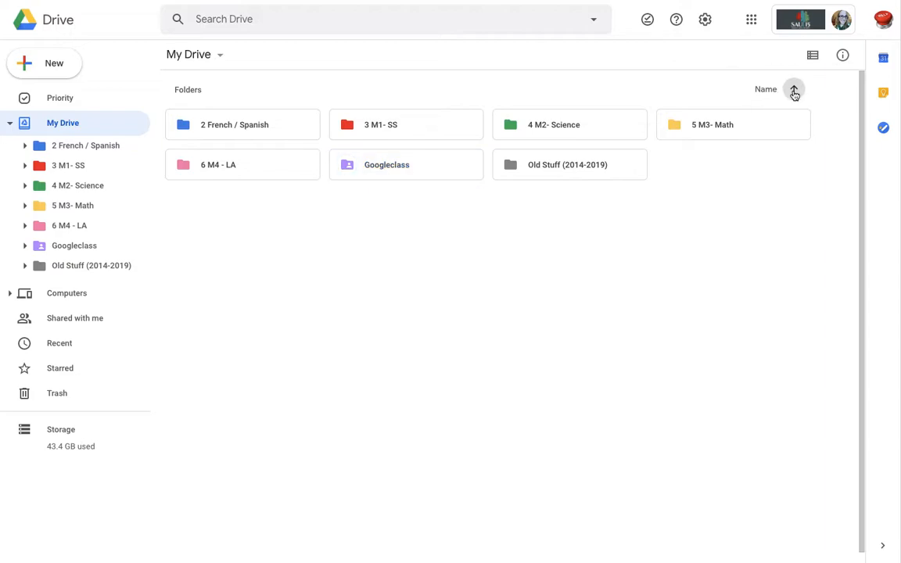
left_click(795, 92)
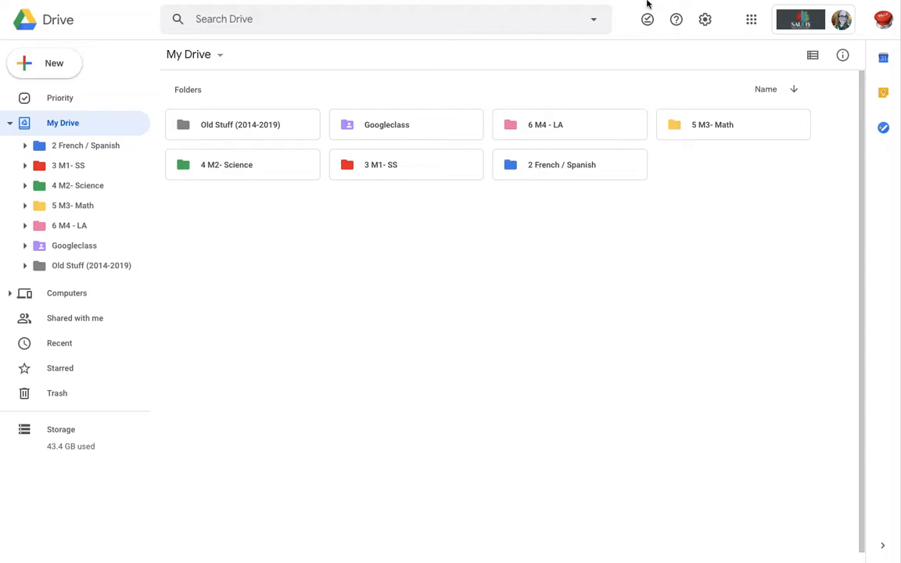
Step: Open the list of Drive keyboard shortcuts, look through its sections, and close it
left_click(704, 19)
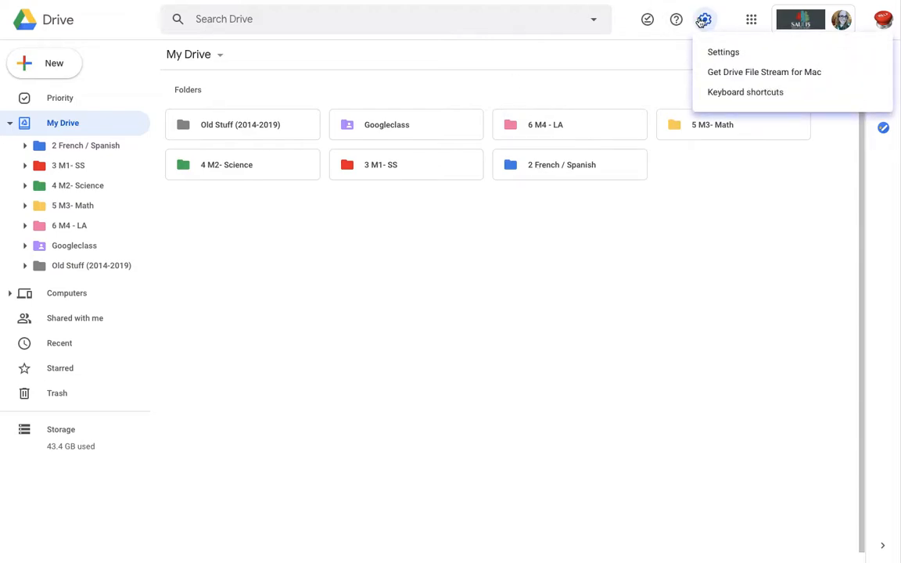
left_click(711, 187)
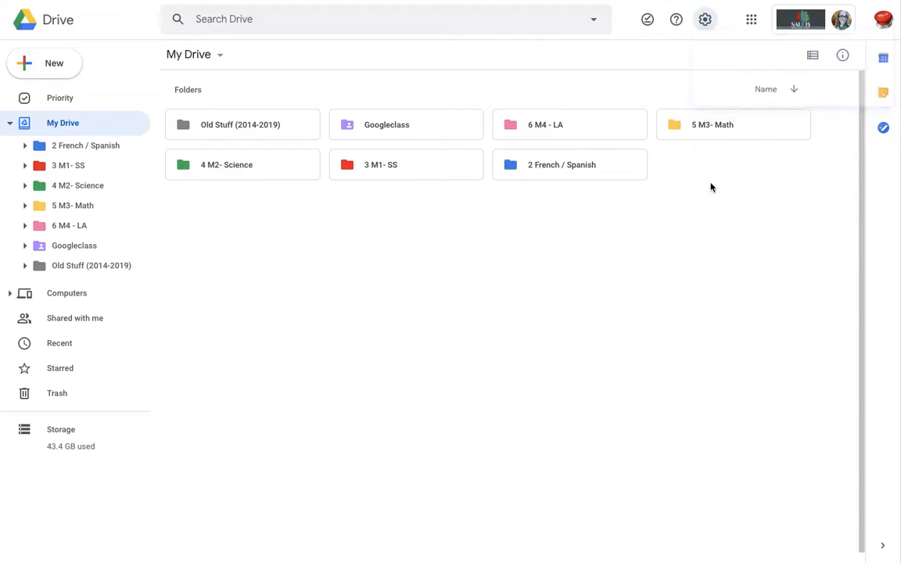
left_click(704, 21)
left_click(723, 92)
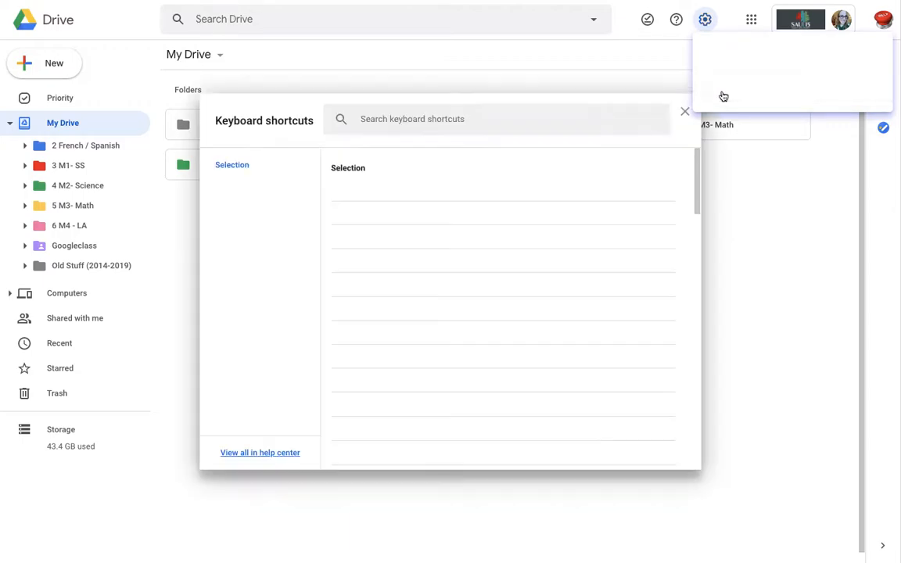
scroll(393, 360, "down", 5)
scroll(393, 360, "down", 8)
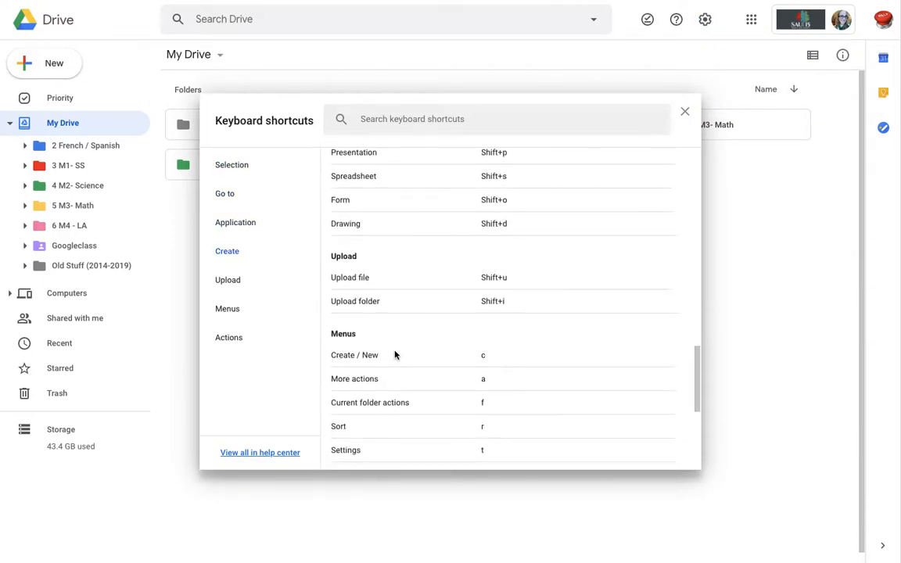
scroll(395, 354, "up", 3)
scroll(396, 355, "up", 10)
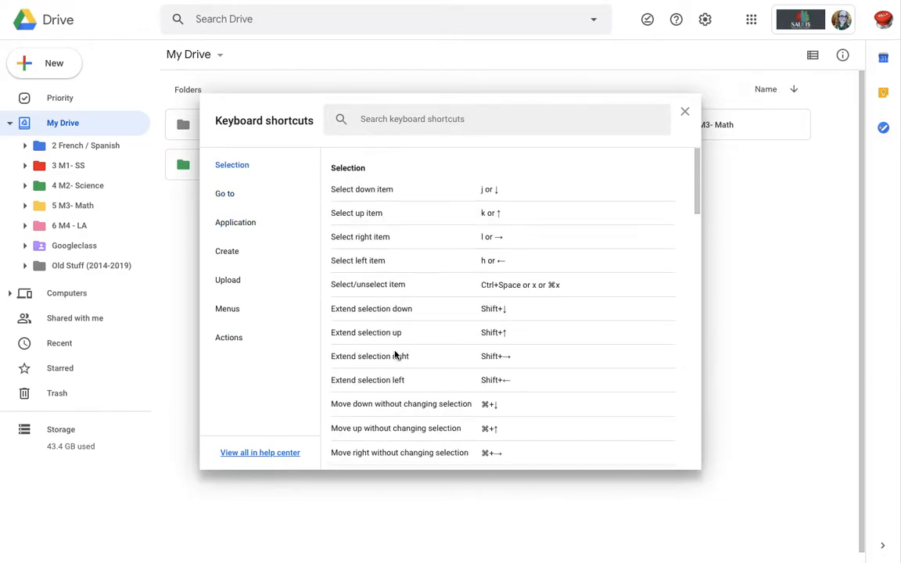
left_click(686, 115)
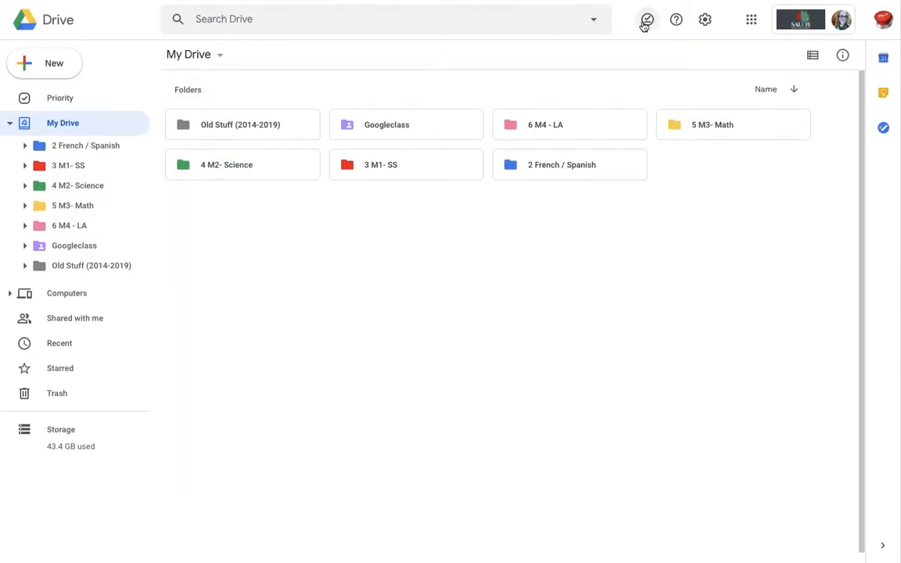
Step: Open Drive's Help, look over the popular articles, and close it
left_click(677, 20)
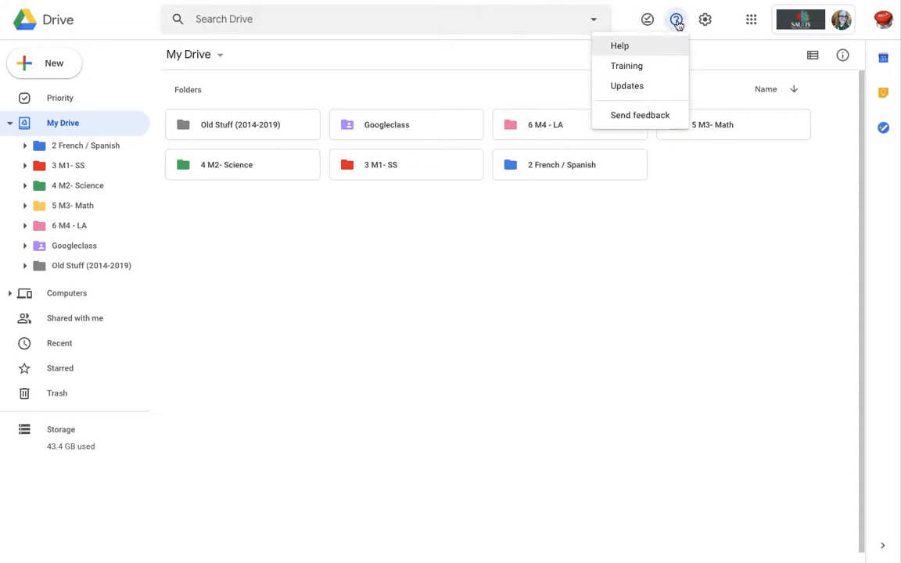
left_click(631, 47)
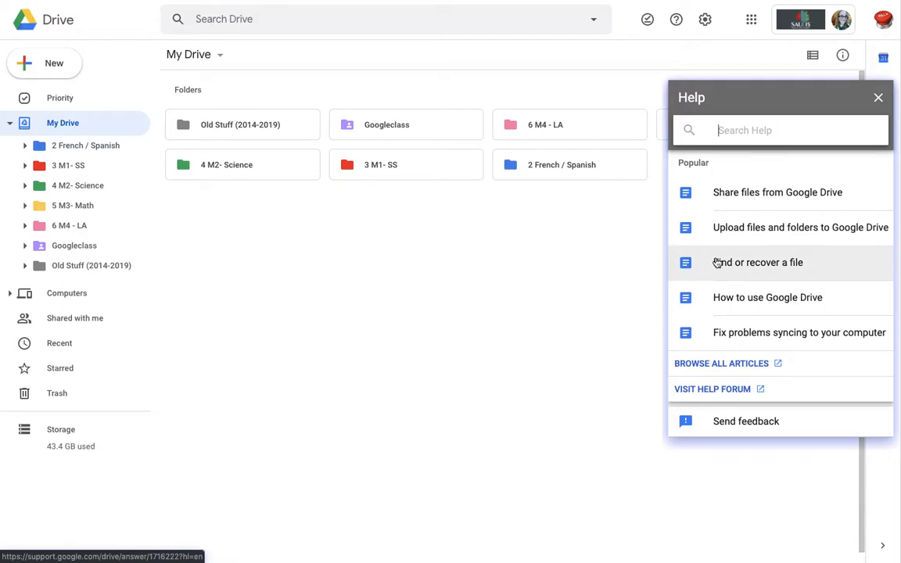
left_click(879, 98)
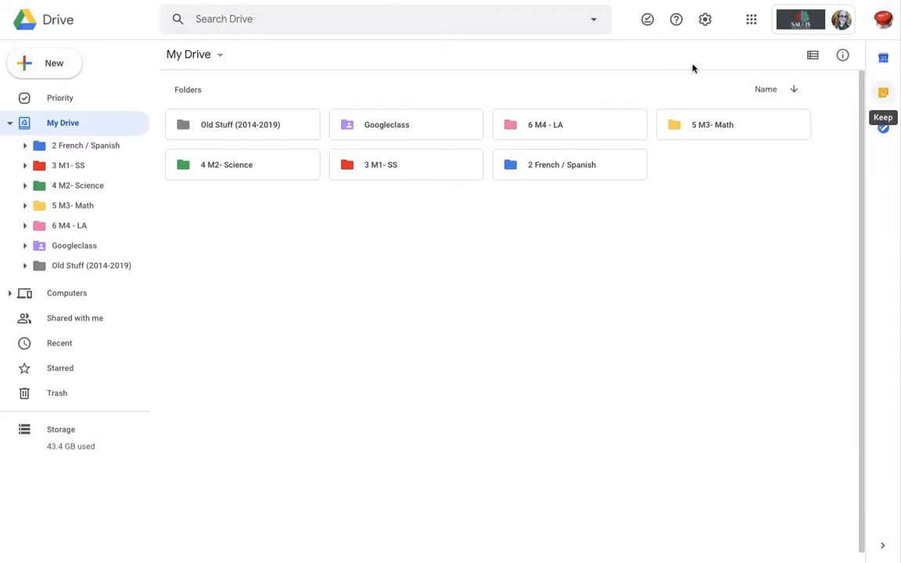
Step: Open the Google Drive training page, look over its cheat sheets and productivity guides, and close it to return to full-screen My Drive
left_click(675, 22)
left_click(652, 67)
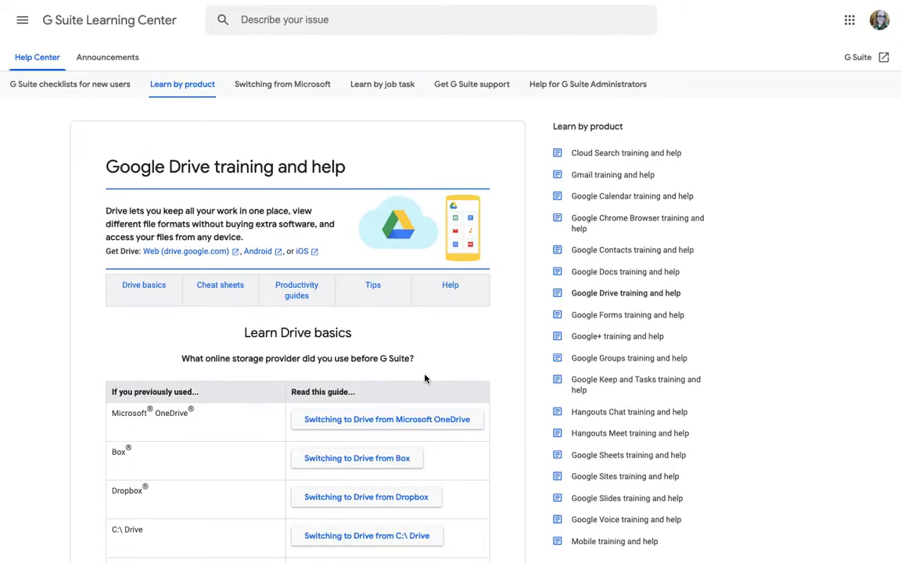
scroll(425, 378, "down", 10)
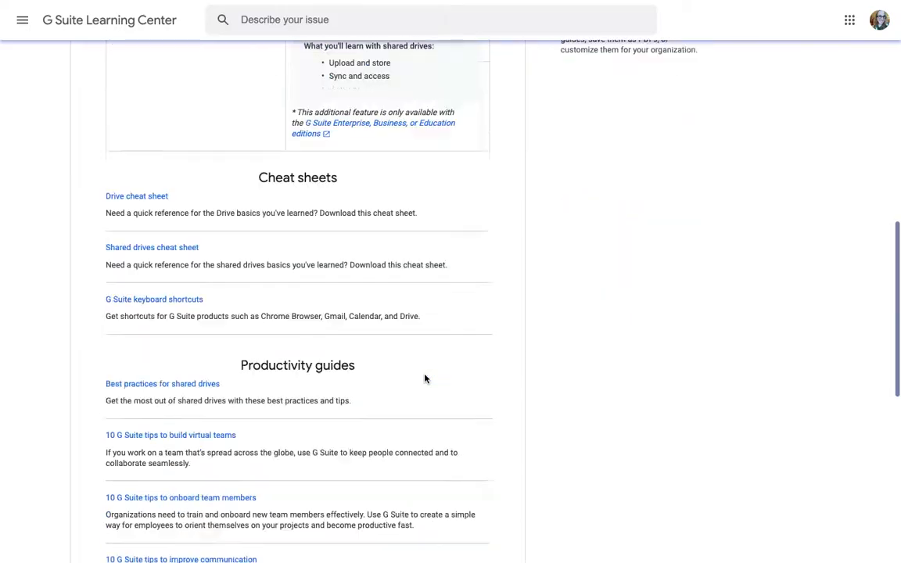
scroll(425, 368, "down", 5)
scroll(425, 364, "up", 15)
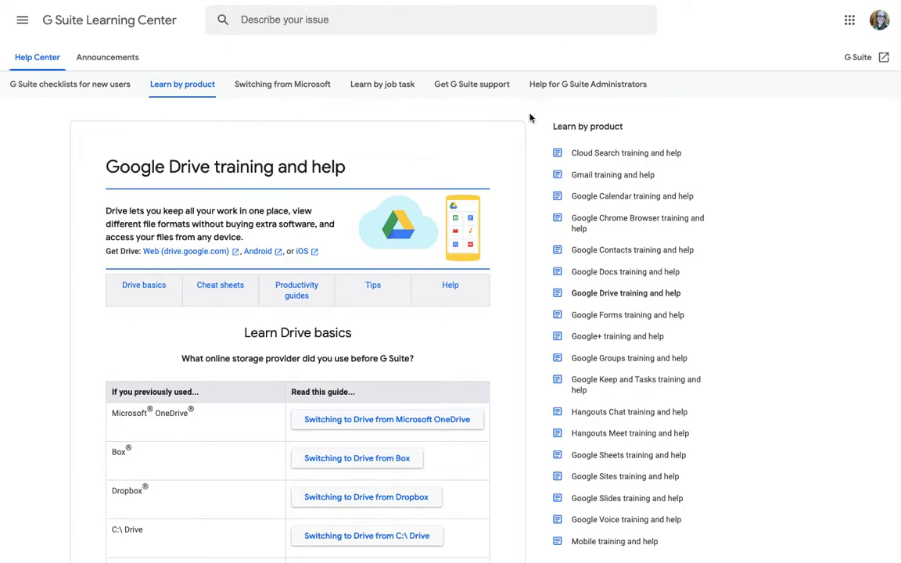
mouse_move(3, 6)
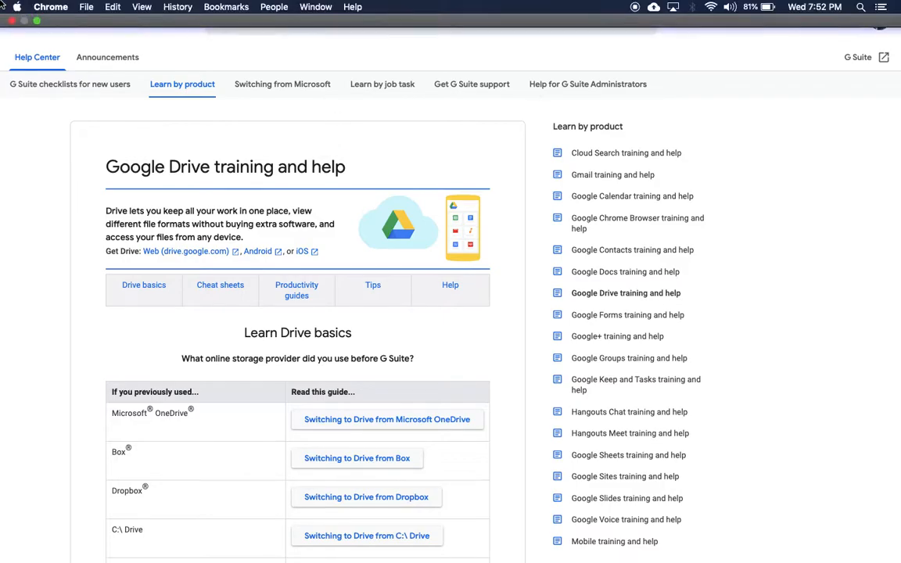
left_click(37, 21)
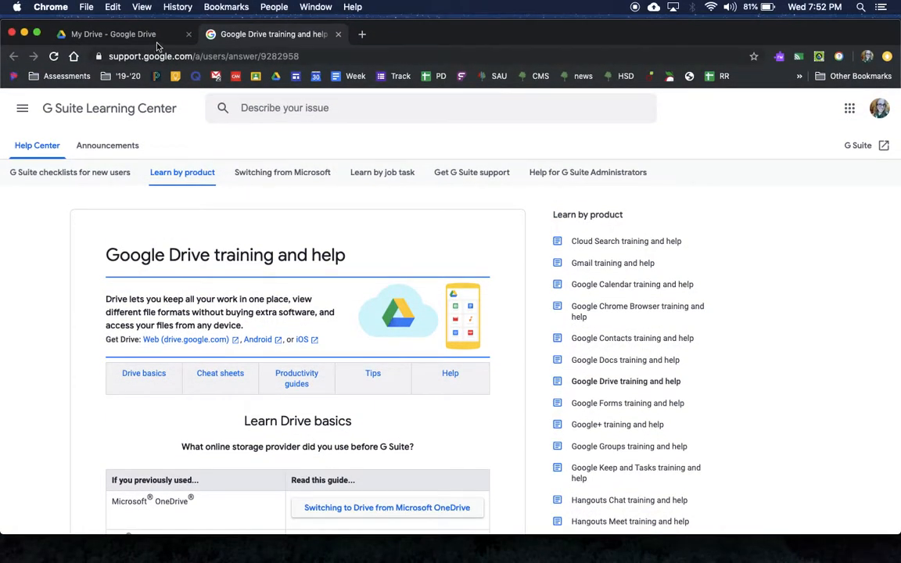
left_click(338, 34)
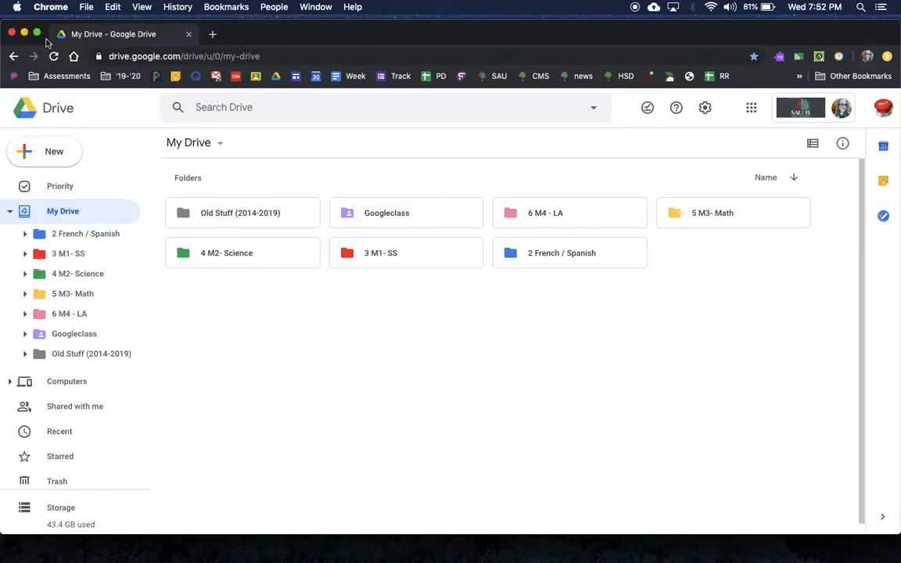
left_click(37, 33)
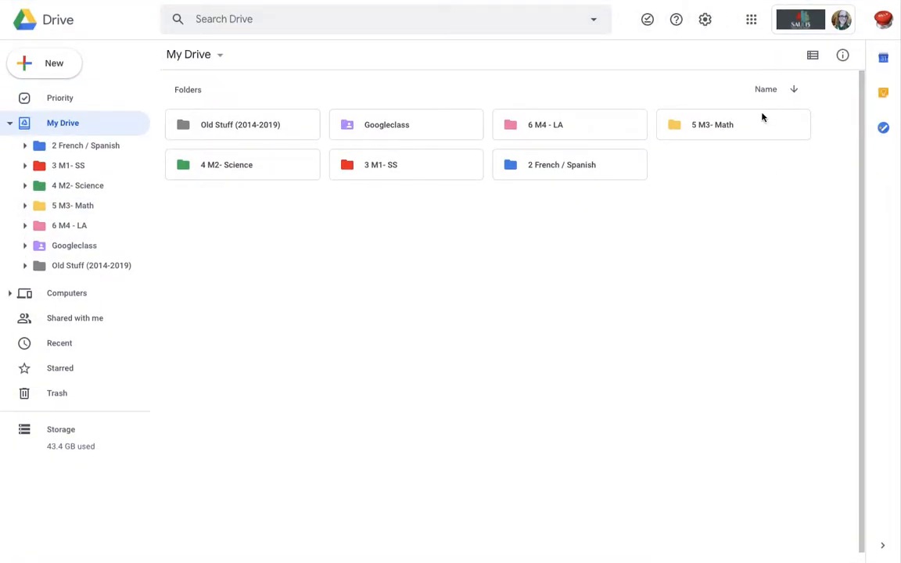
Step: Show the activity details of My Drive and hide them again
left_click(847, 59)
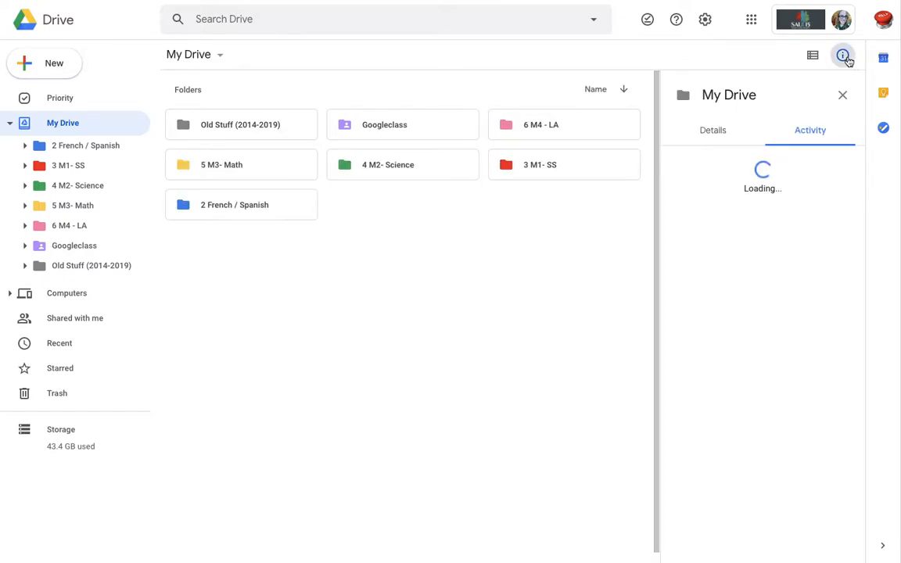
left_click(844, 56)
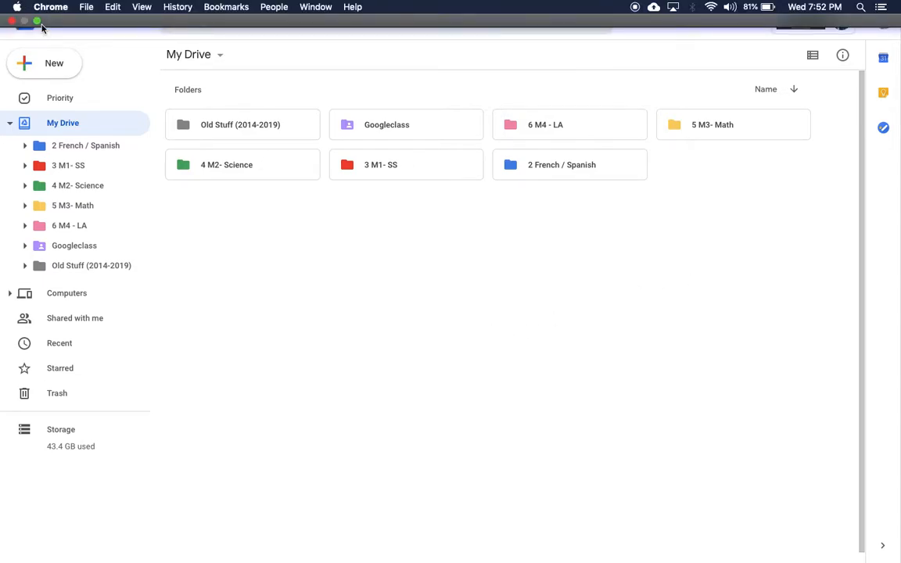
Step: Take the browser window out of full screen, narrow it, and center it on the desktop
left_click(38, 23)
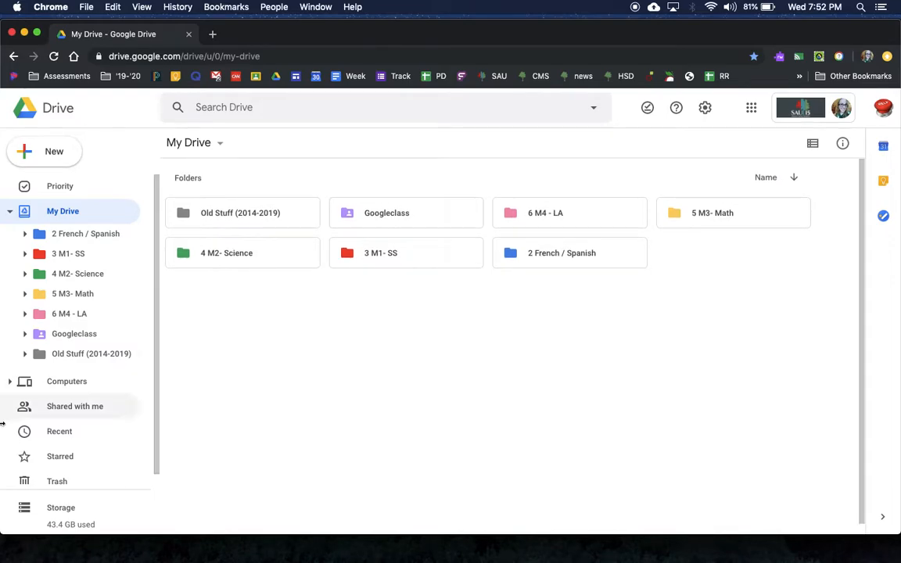
left_click_drag(3, 385, 52, 402)
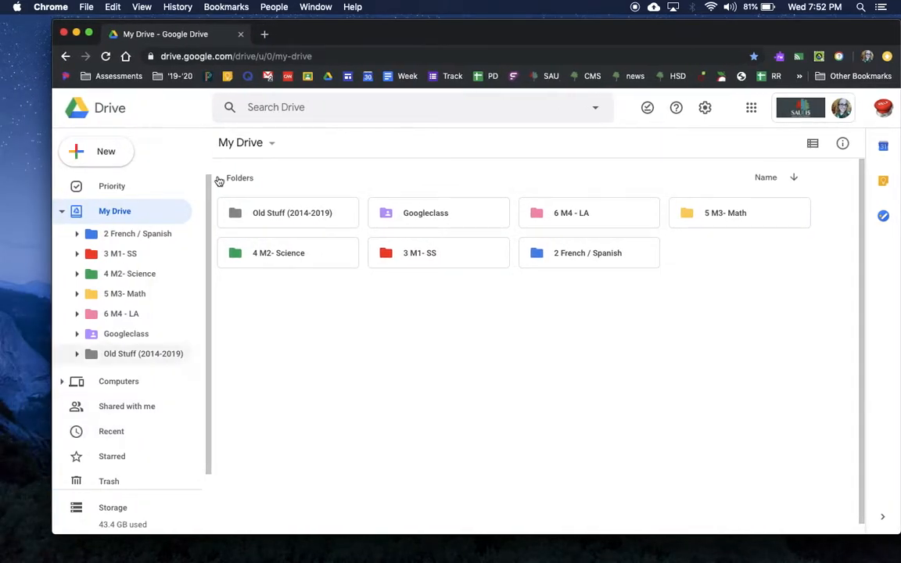
left_click_drag(426, 32, 407, 34)
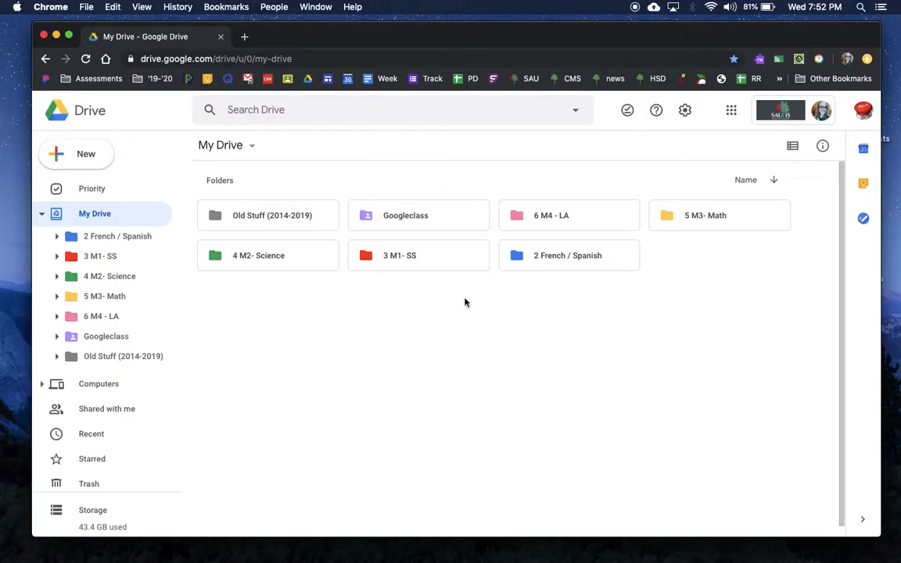
Step: Create a workspace named "Important References" on the Priority page and open the file picker for adding files to it
scroll(110, 362, "down", 1)
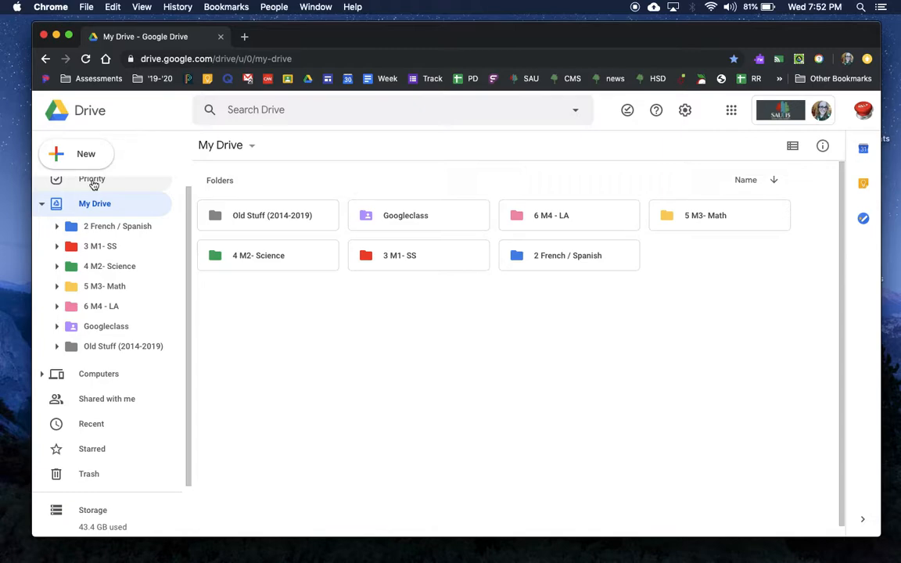
scroll(94, 184, "up", 1)
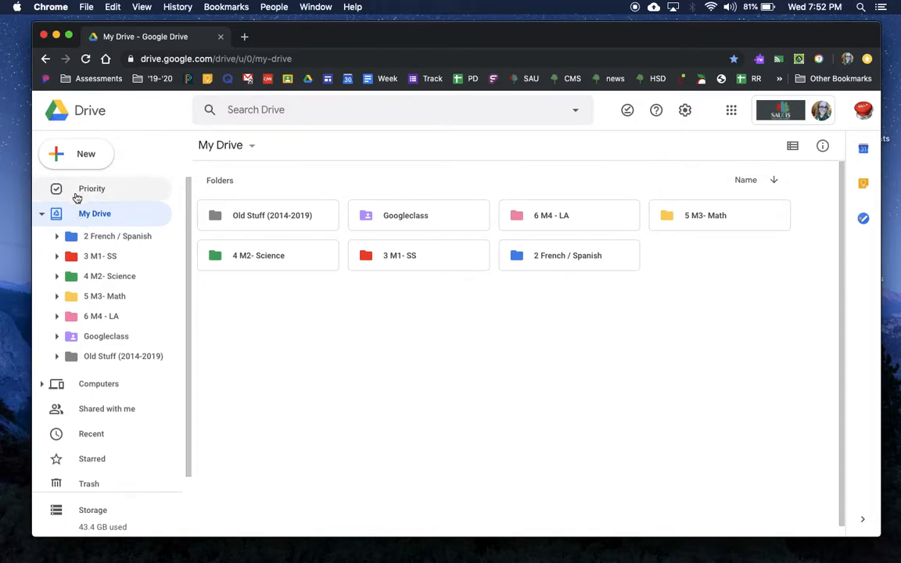
left_click(90, 187)
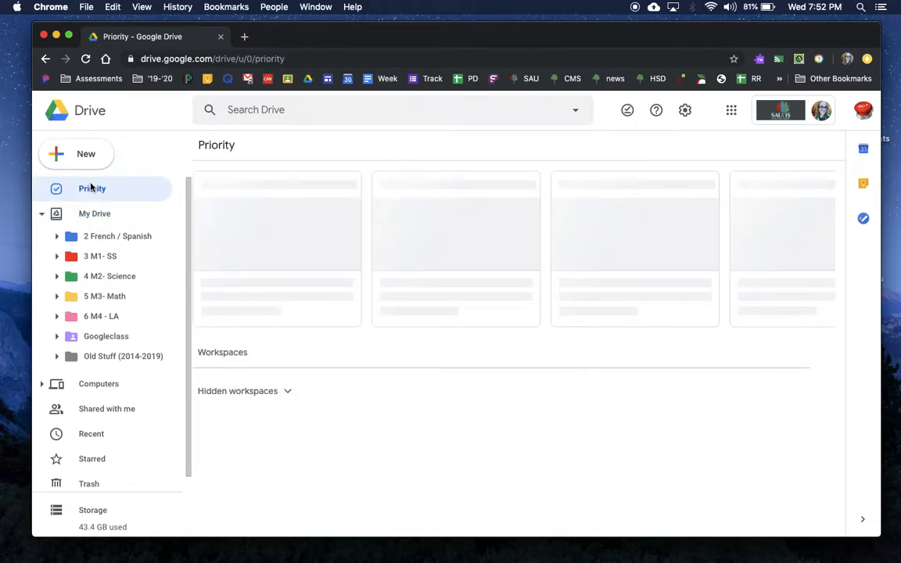
scroll(373, 419, "down", 5)
scroll(372, 418, "up", 5)
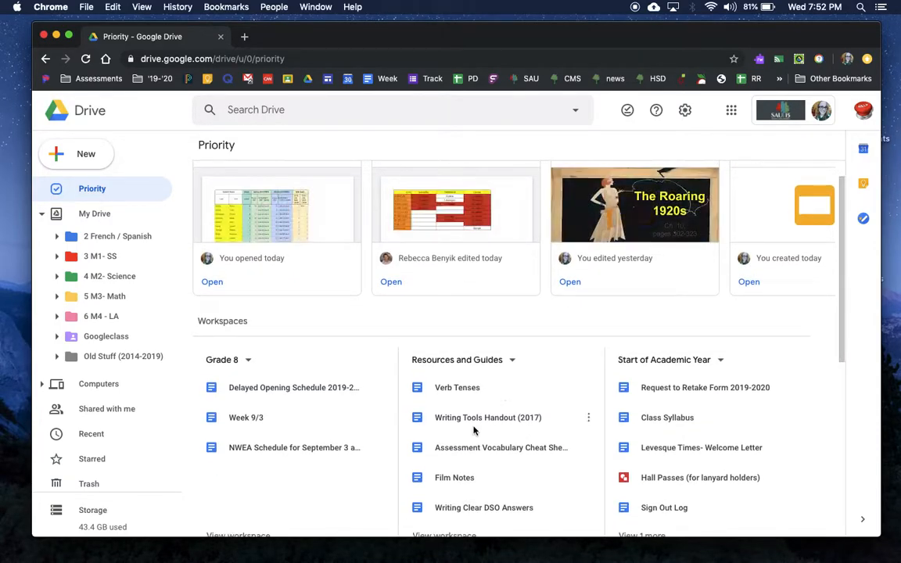
scroll(474, 430, "down", 5)
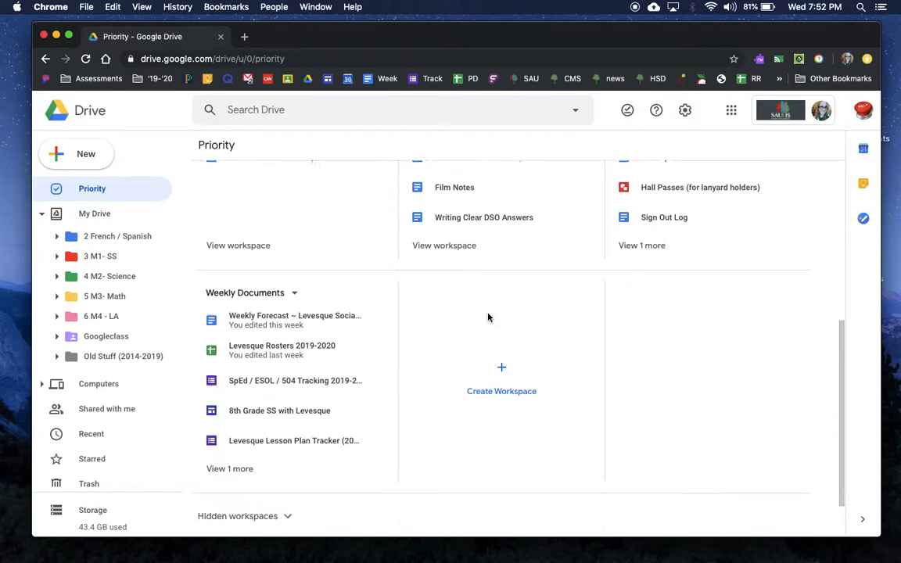
left_click(502, 315)
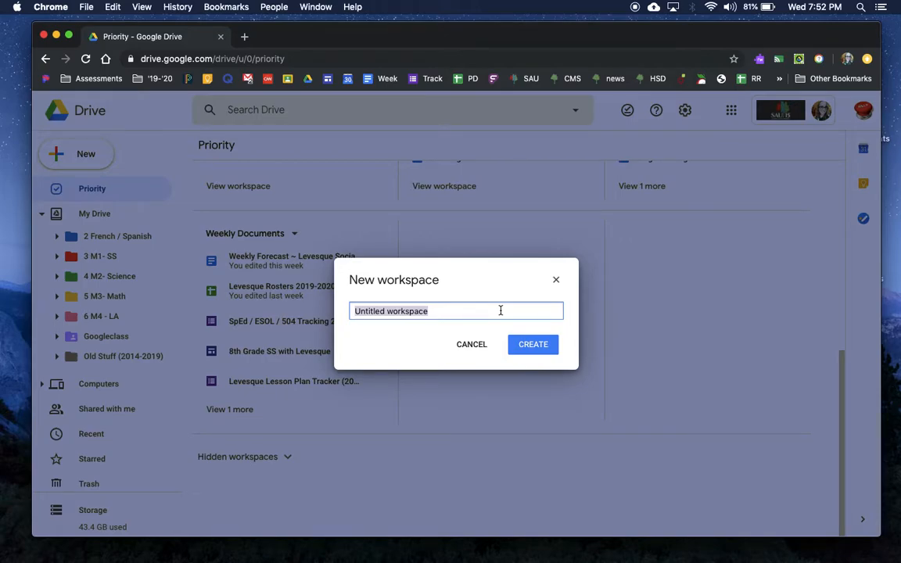
type("Goog")
key("BackSpace")
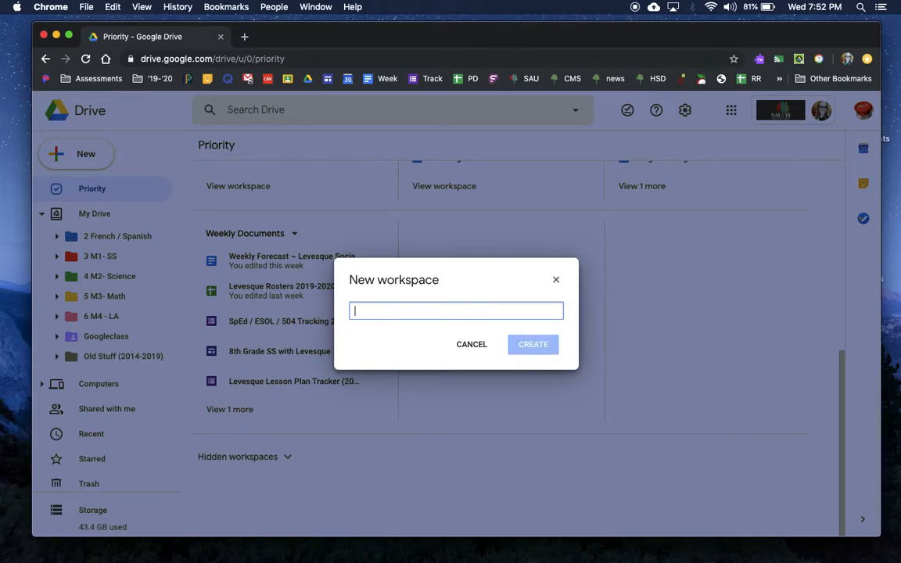
type("Important References")
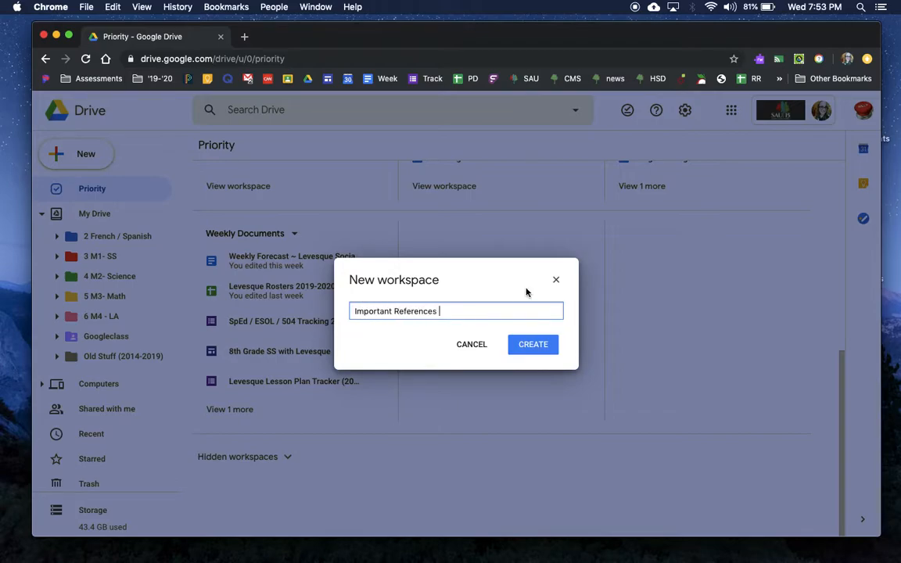
left_click(532, 344)
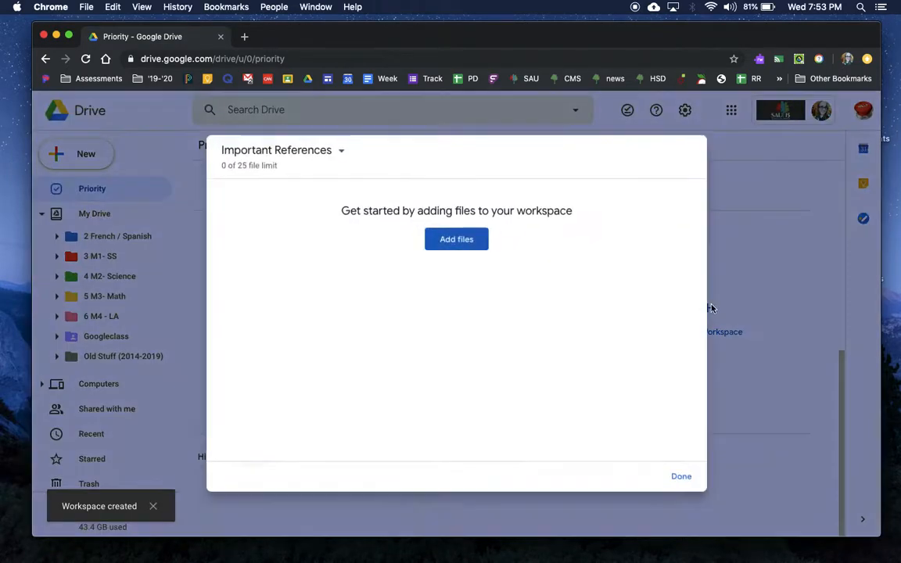
left_click(461, 240)
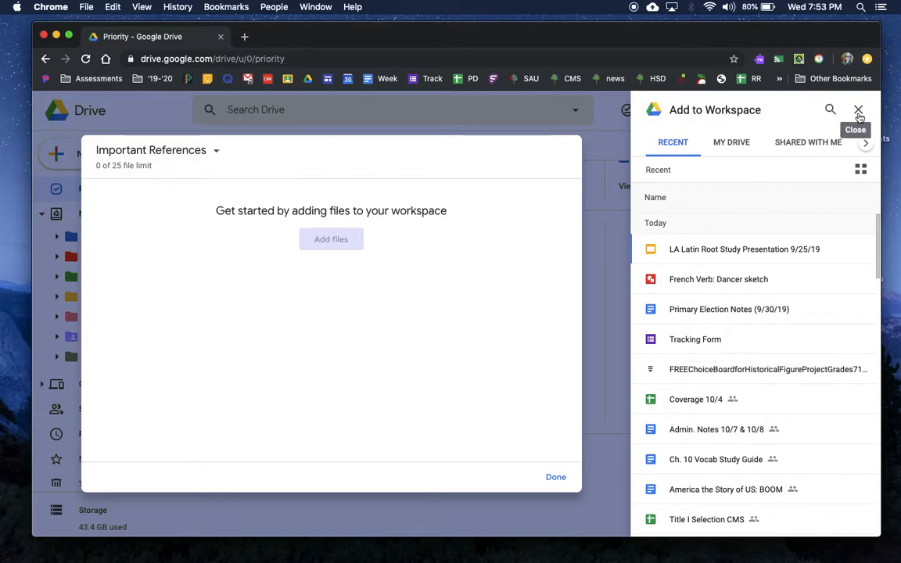
Step: Close the file picker and the Important References workspace window without adding any files
left_click(859, 110)
left_click(663, 463)
scroll(588, 450, "up", 1)
scroll(588, 394, "down", 1)
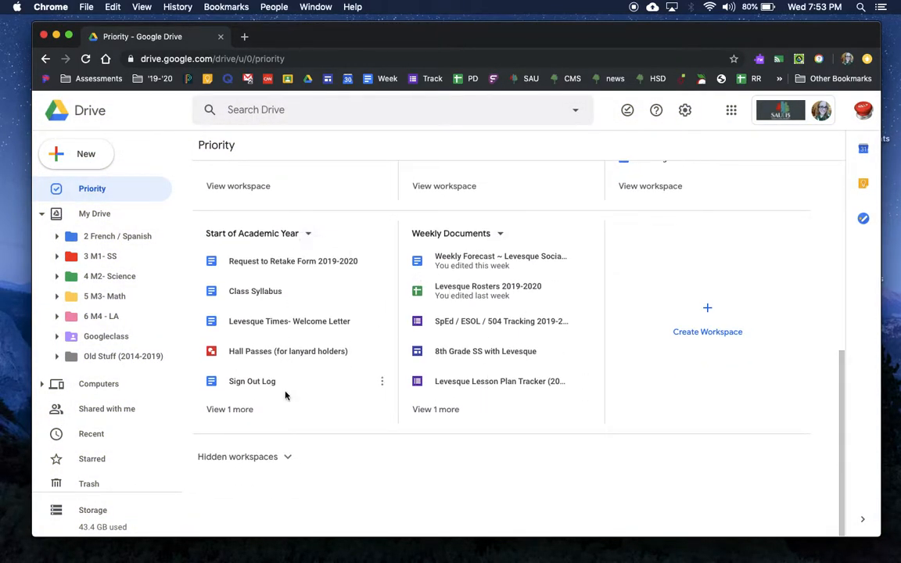
Step: Look over the existing workspaces and browse through the row of suggested files on the Priority page
scroll(283, 368, "up", 3)
scroll(284, 368, "up", 1)
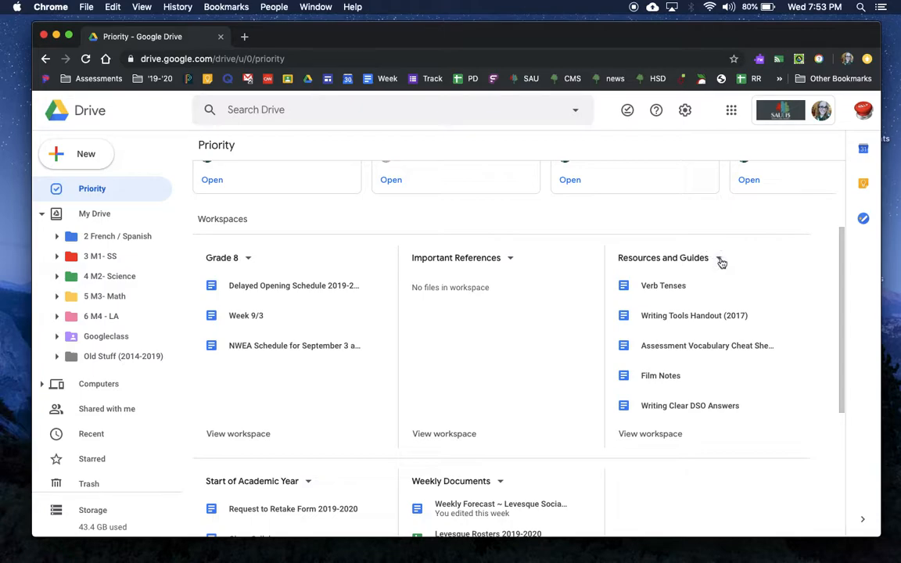
scroll(689, 301, "down", 1)
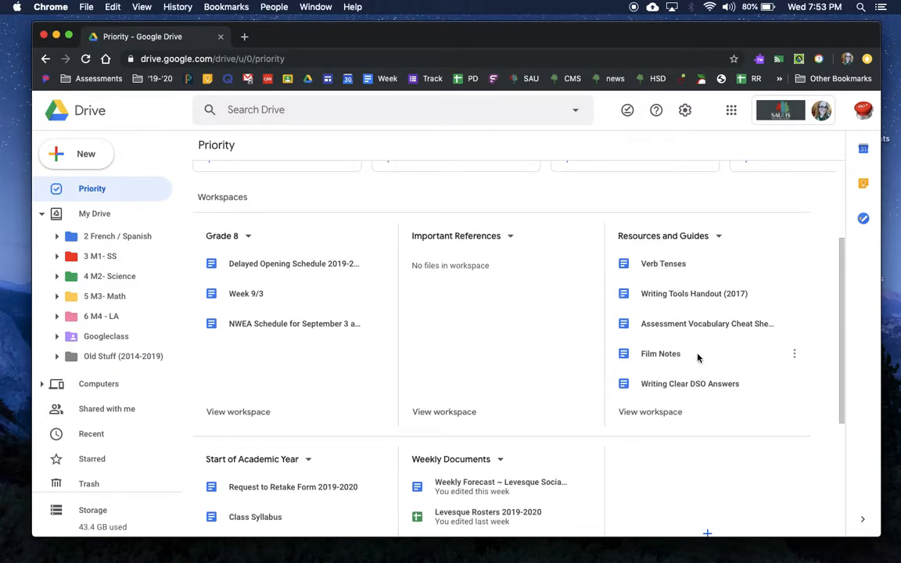
scroll(698, 356, "up", 5)
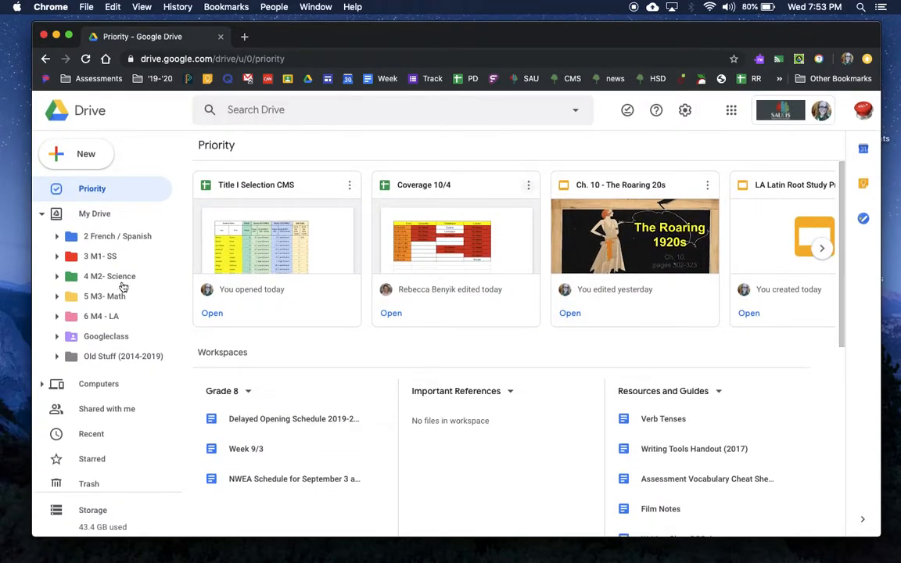
scroll(719, 227, "right", 5)
scroll(720, 227, "right", 9)
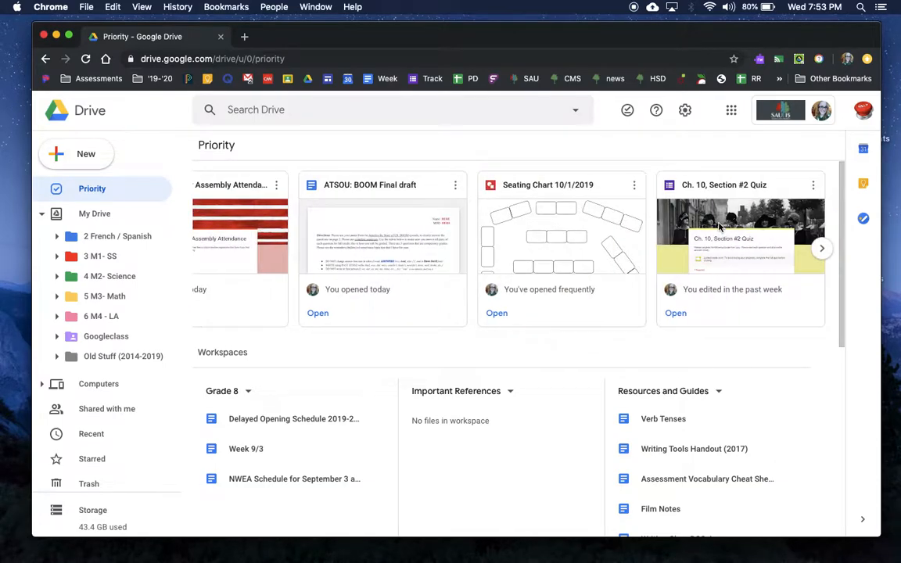
scroll(720, 226, "left", 12)
scroll(716, 220, "right", 3)
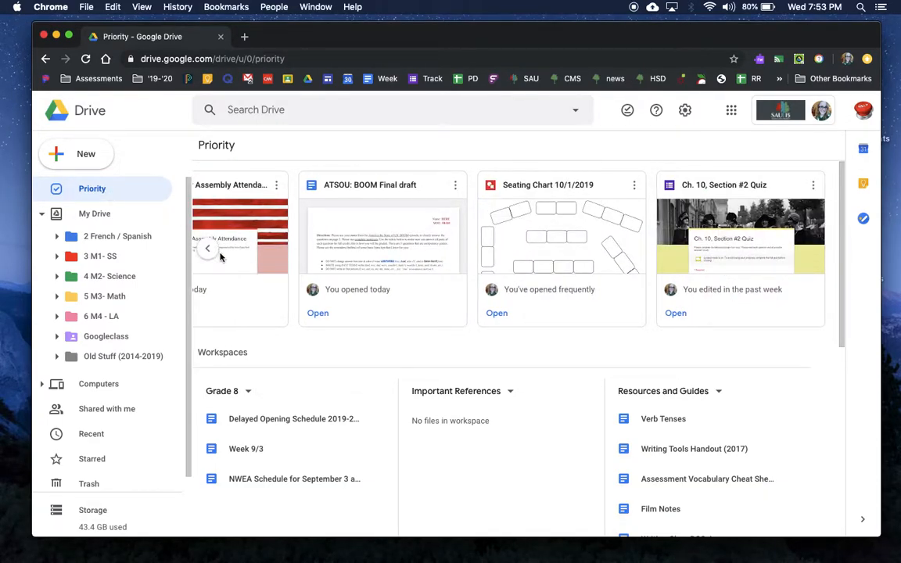
Step: Hide the Important References workspace on the Priority page
scroll(402, 328, "down", 3)
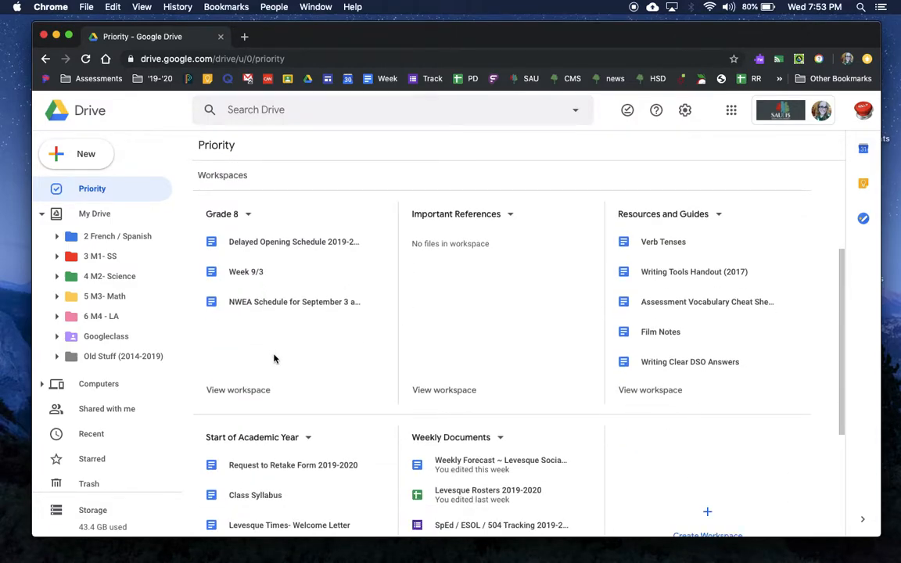
left_click(249, 216)
left_click(550, 323)
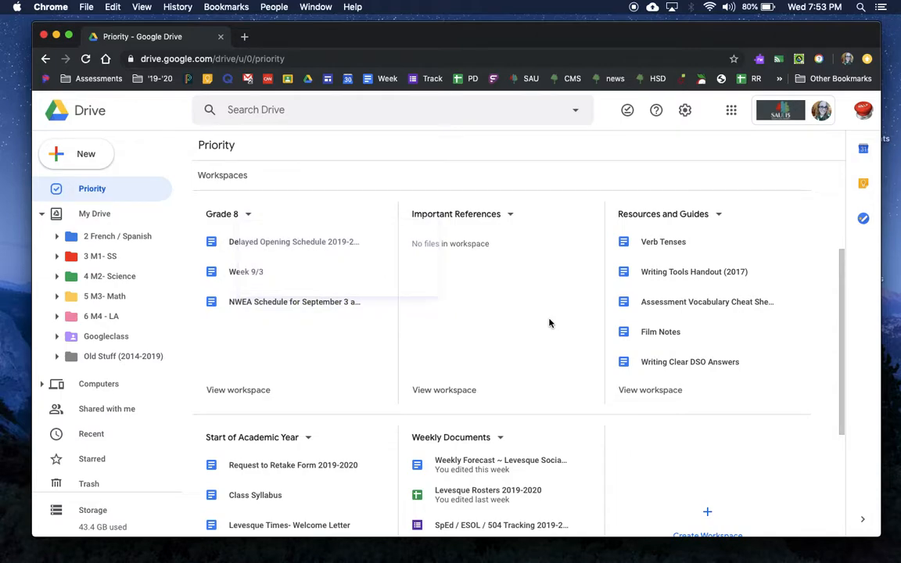
left_click(511, 216)
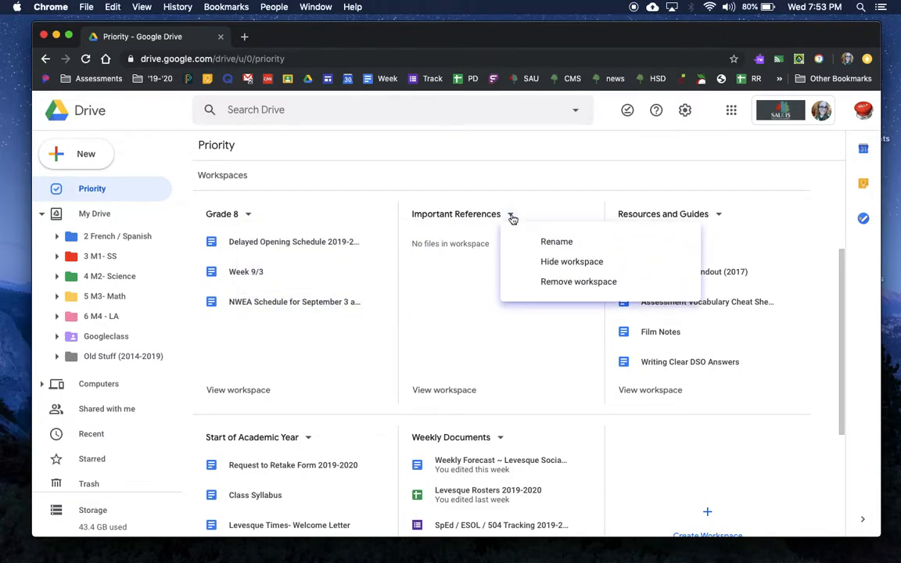
left_click(565, 264)
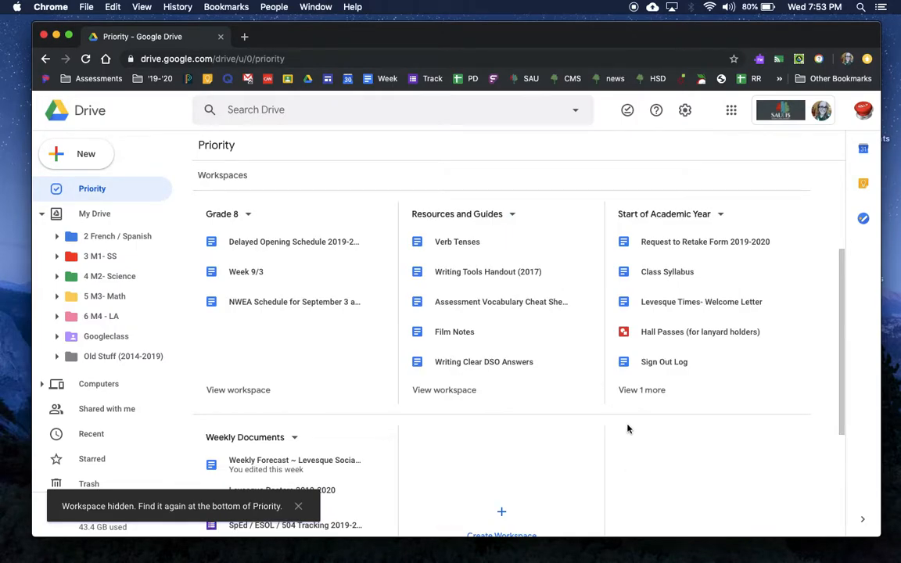
scroll(627, 427, "down", 5)
scroll(628, 427, "up", 10)
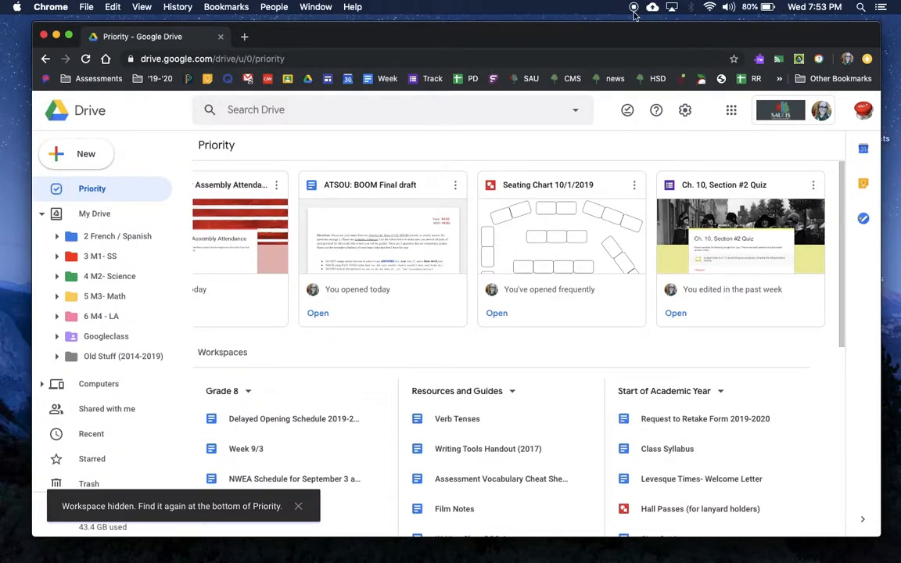